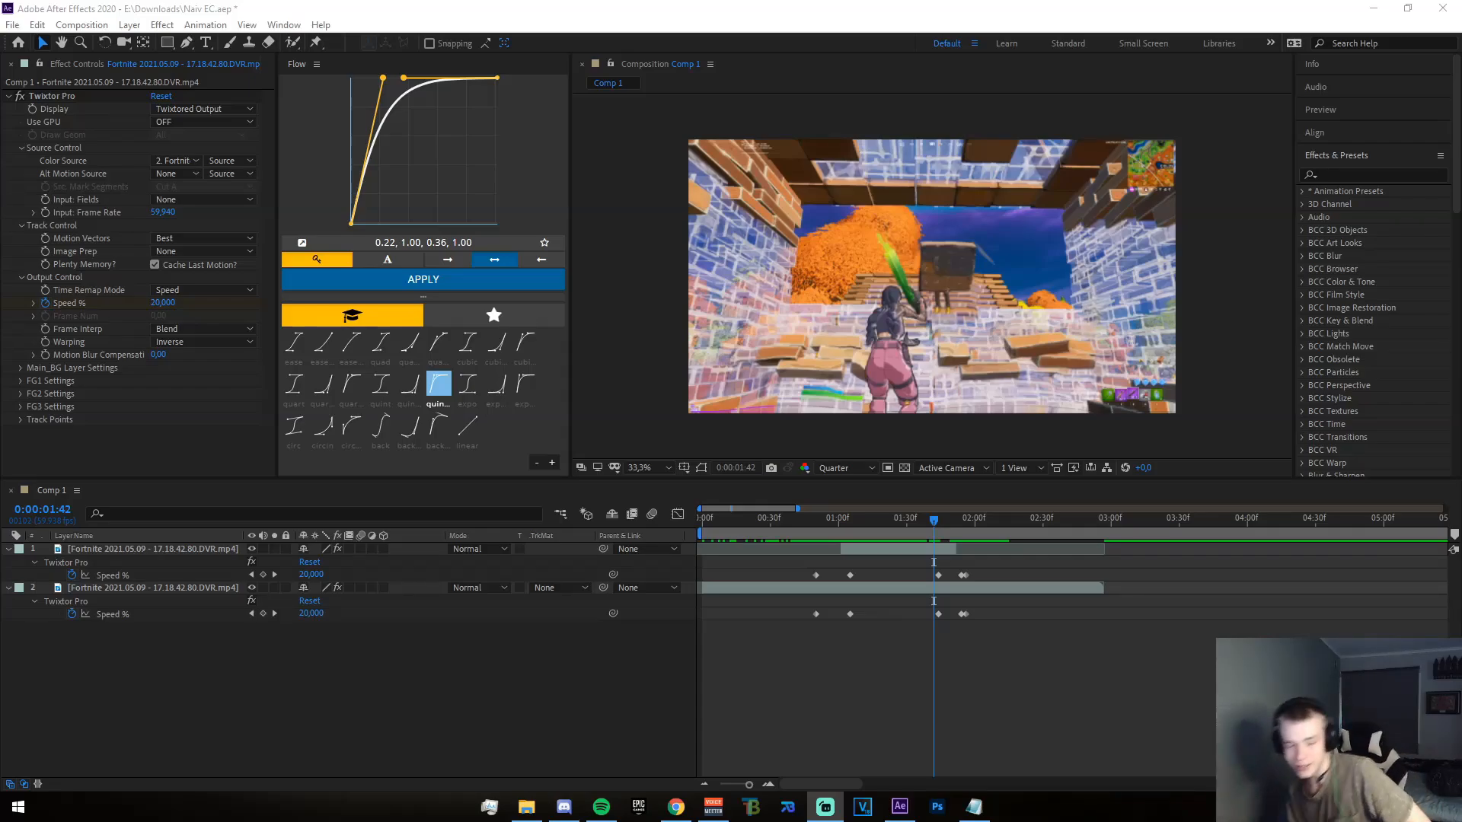
- Review the rotoscoped top clip by scrubbing through the timeline between its start and end
{"action": "left_click", "coordinate": [1273, 606]}
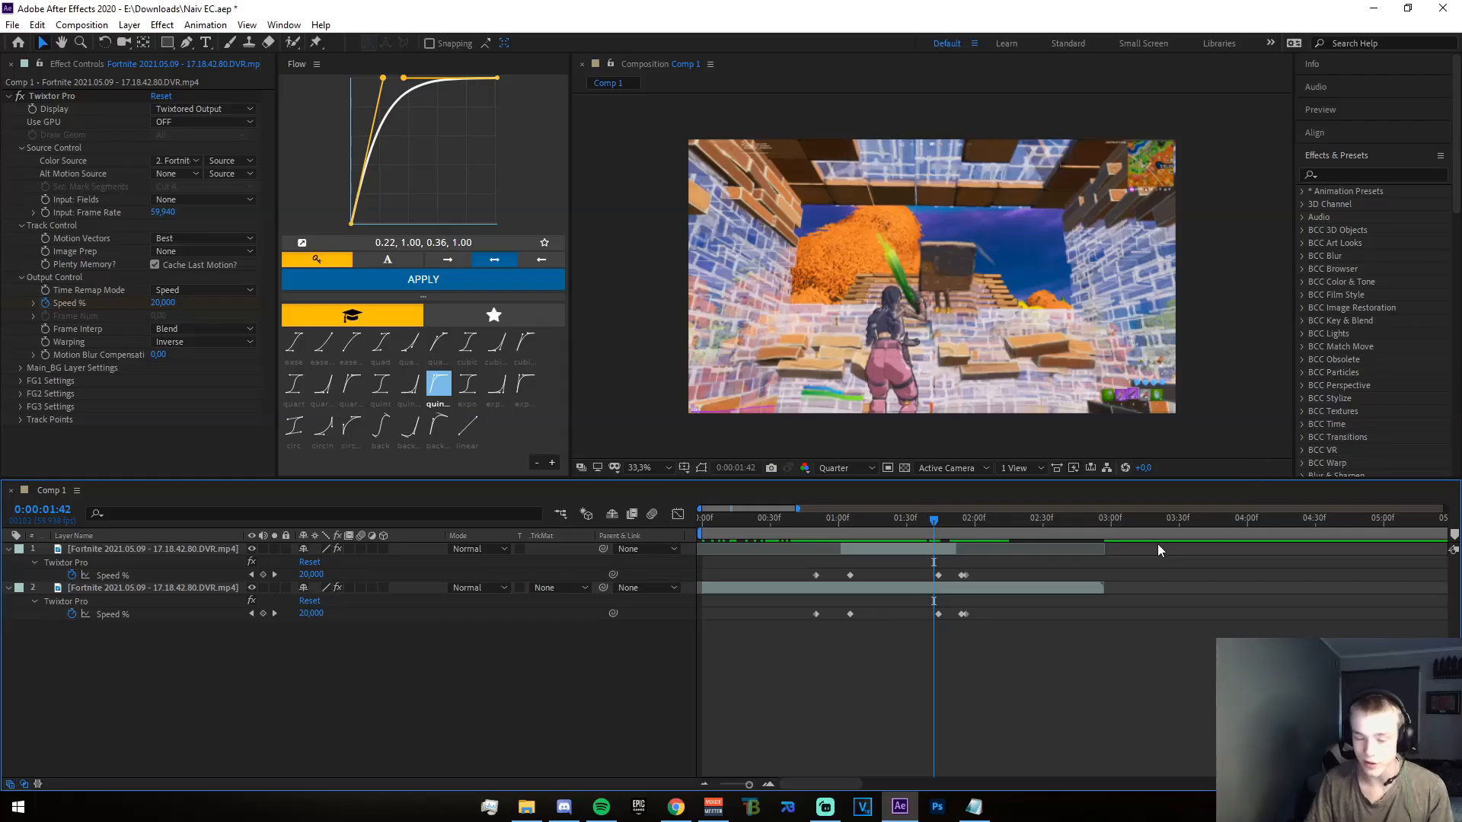
{"action": "left_click", "coordinate": [1148, 523]}
{"action": "left_click_drag", "start_coordinate": [1102, 524], "coordinate": [940, 531]}
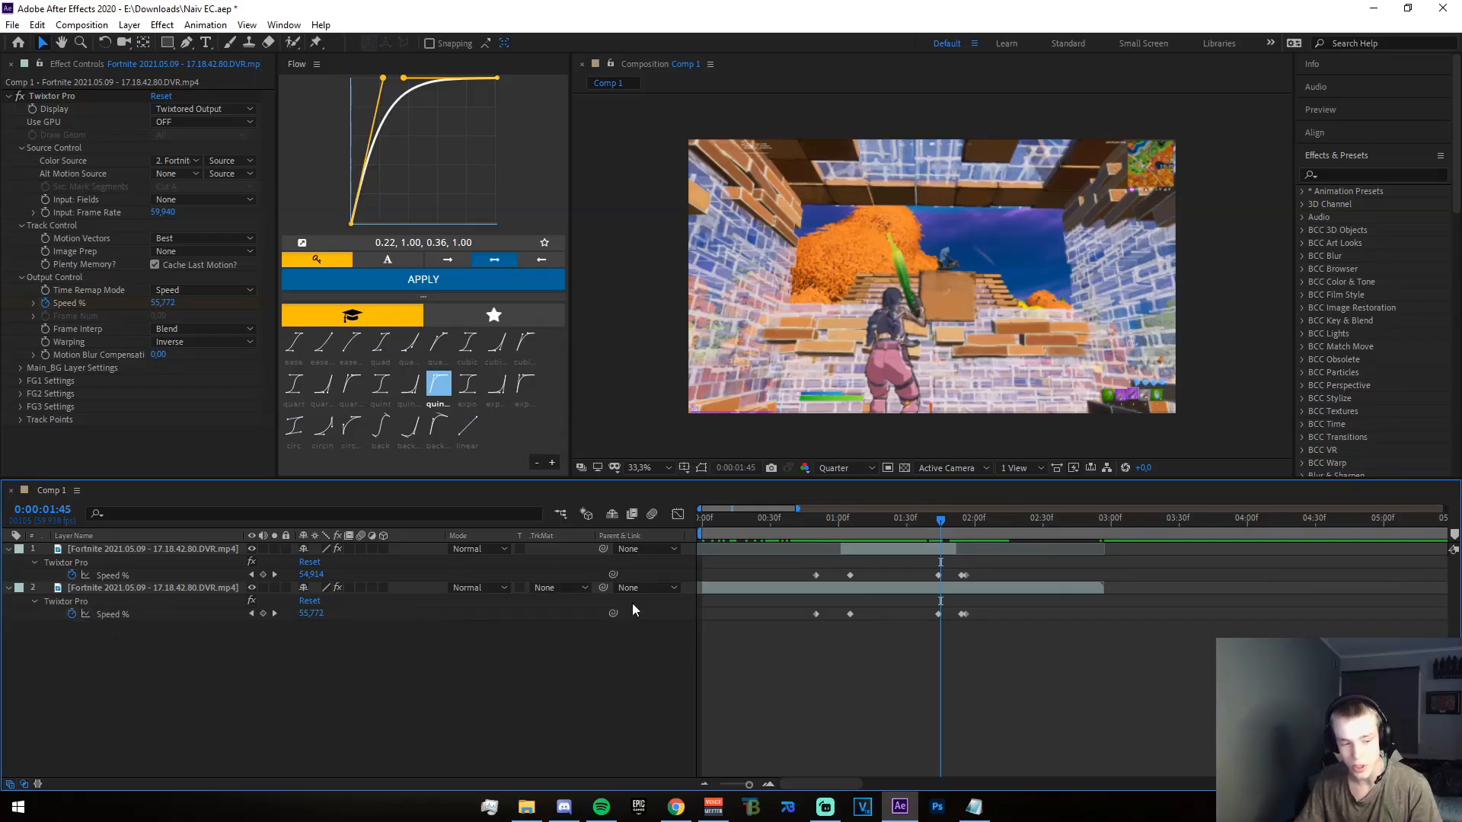
{"action": "left_click", "coordinate": [935, 550]}
{"action": "left_click_drag", "start_coordinate": [937, 522], "coordinate": [841, 525]}
{"action": "left_click", "coordinate": [813, 670]}
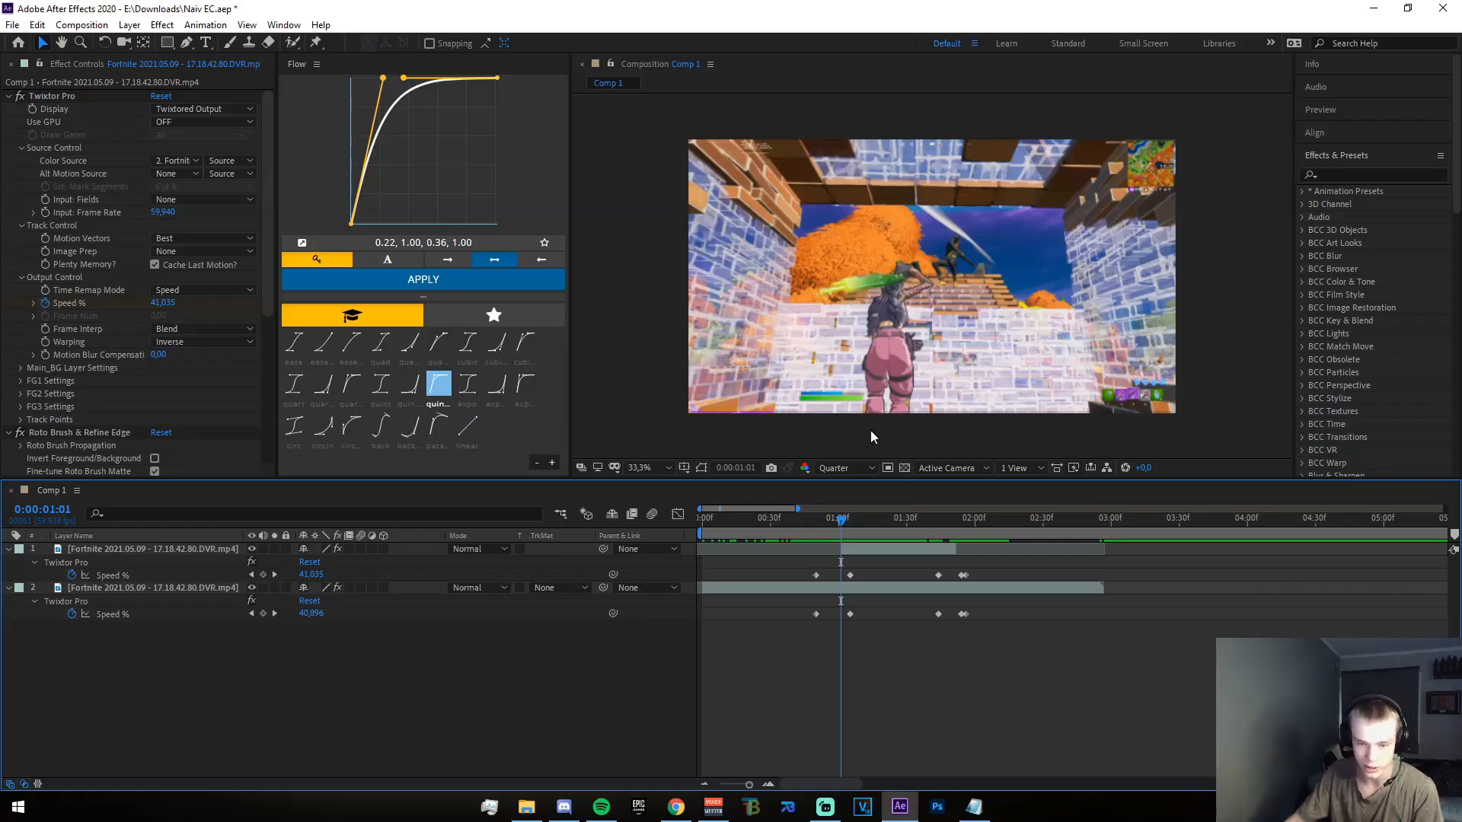
{"action": "left_click_drag", "start_coordinate": [820, 520], "coordinate": [951, 618]}
{"action": "left_click", "coordinate": [874, 592]}
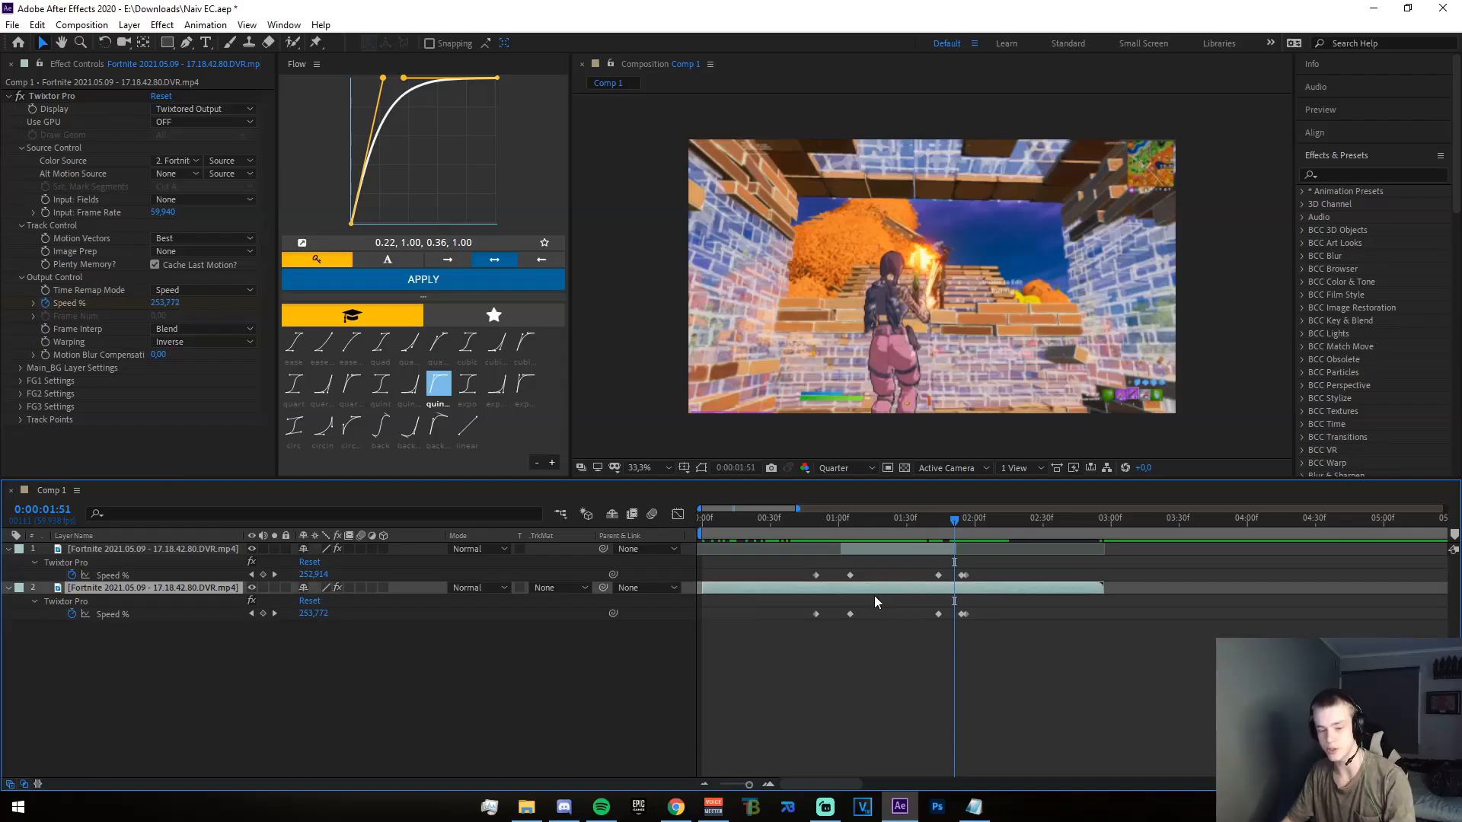
- Open the top clip's layer view at its start, choose the Roto Brush tool, and return to the composition
{"action": "left_click_drag", "start_coordinate": [830, 519], "coordinate": [845, 555]}
{"action": "double_click", "coordinate": [844, 550]}
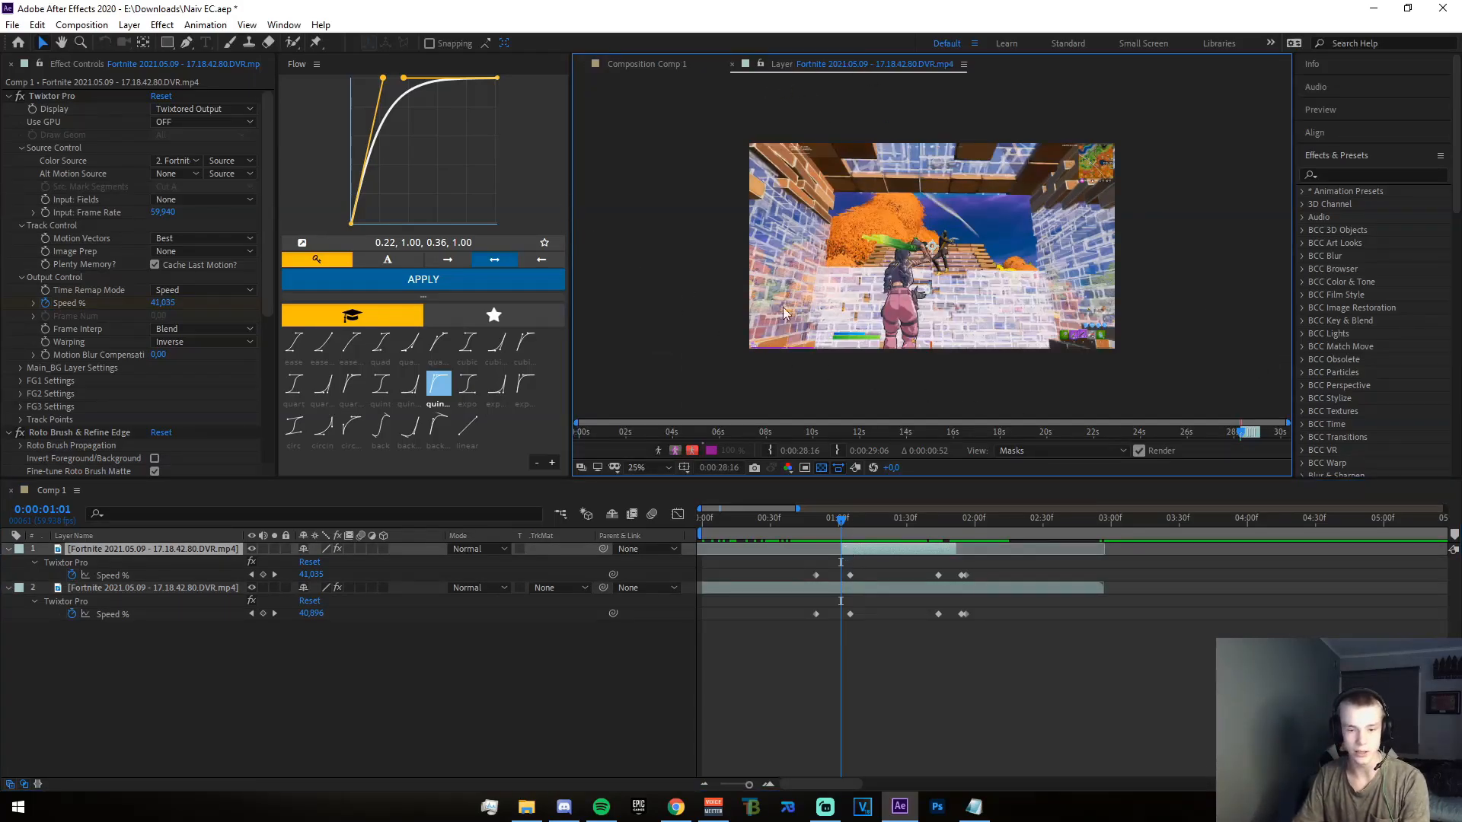
{"action": "left_click", "coordinate": [294, 47]}
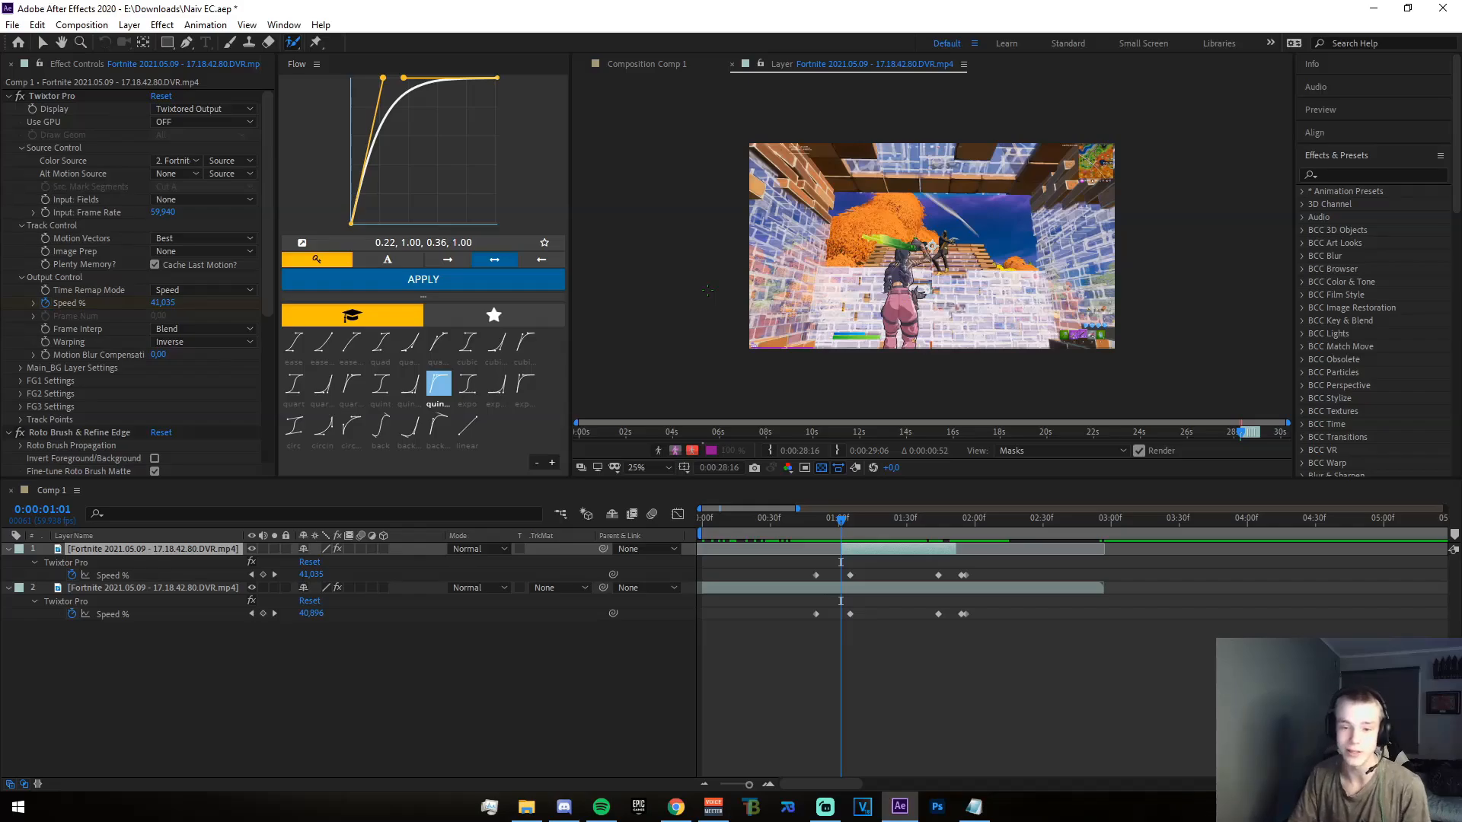
{"action": "left_click", "coordinate": [733, 64]}
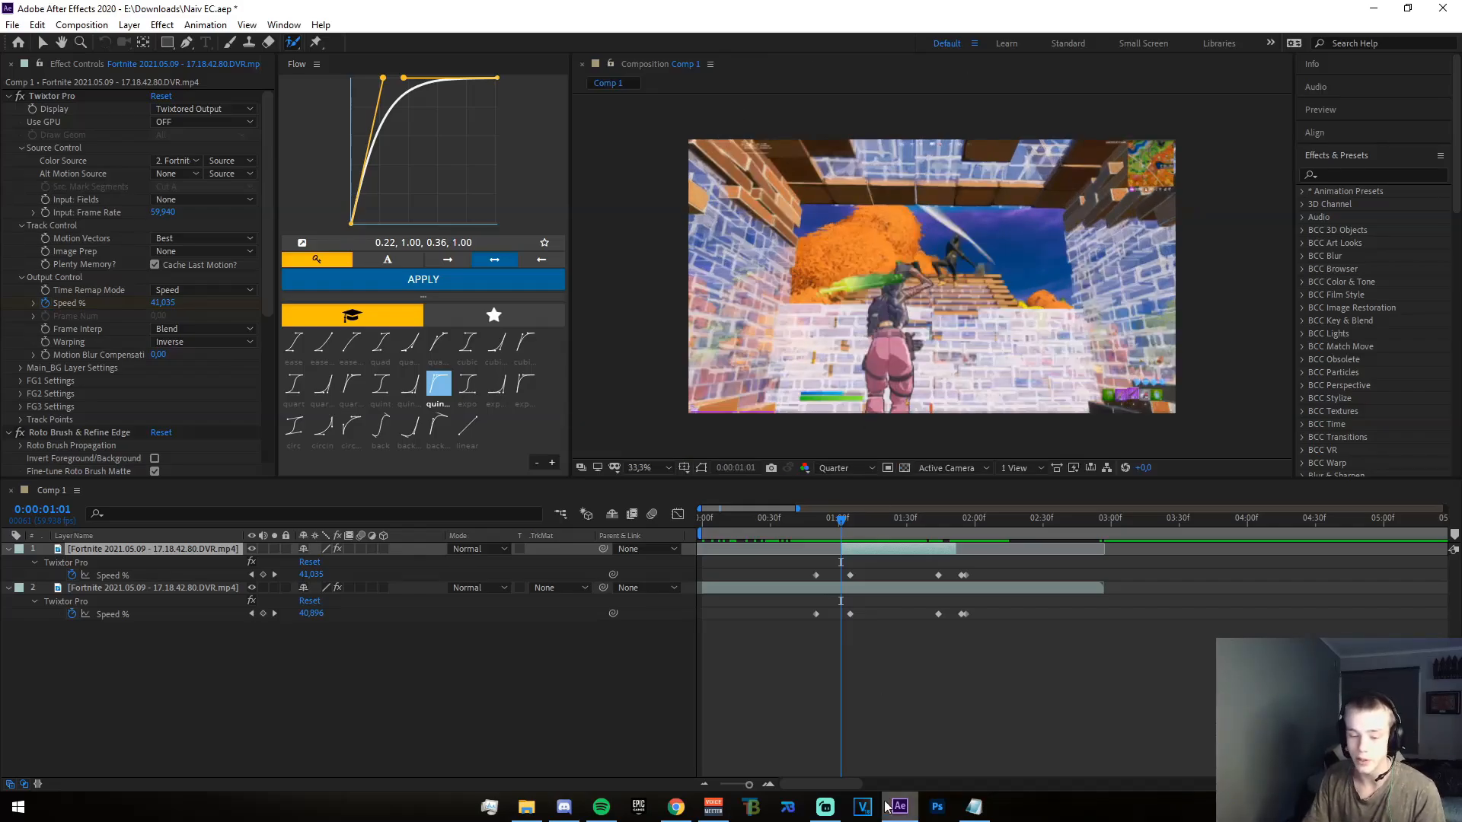
{"action": "right_click", "coordinate": [831, 695]}
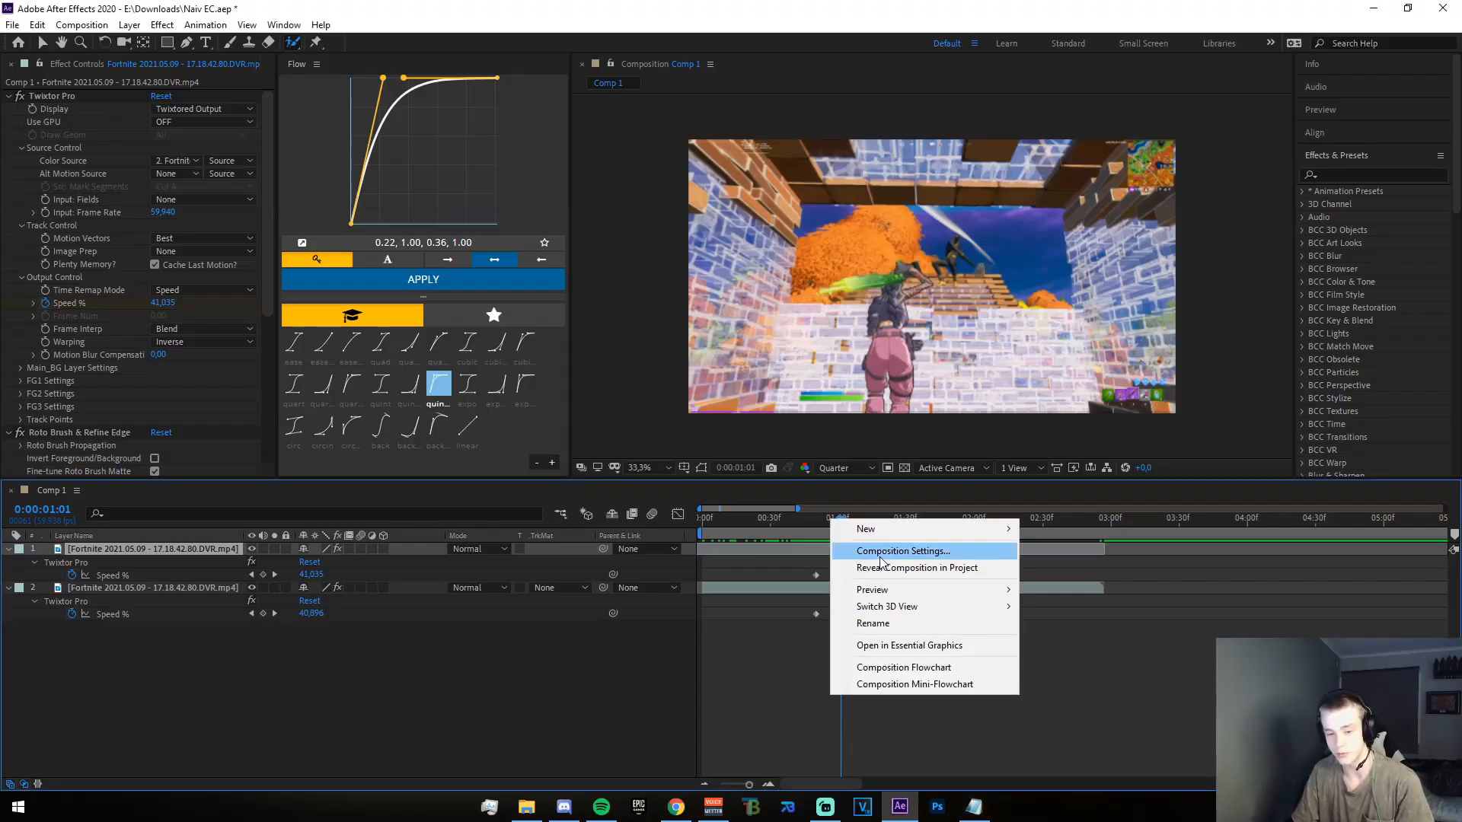
{"action": "mouse_move", "coordinate": [868, 529]}
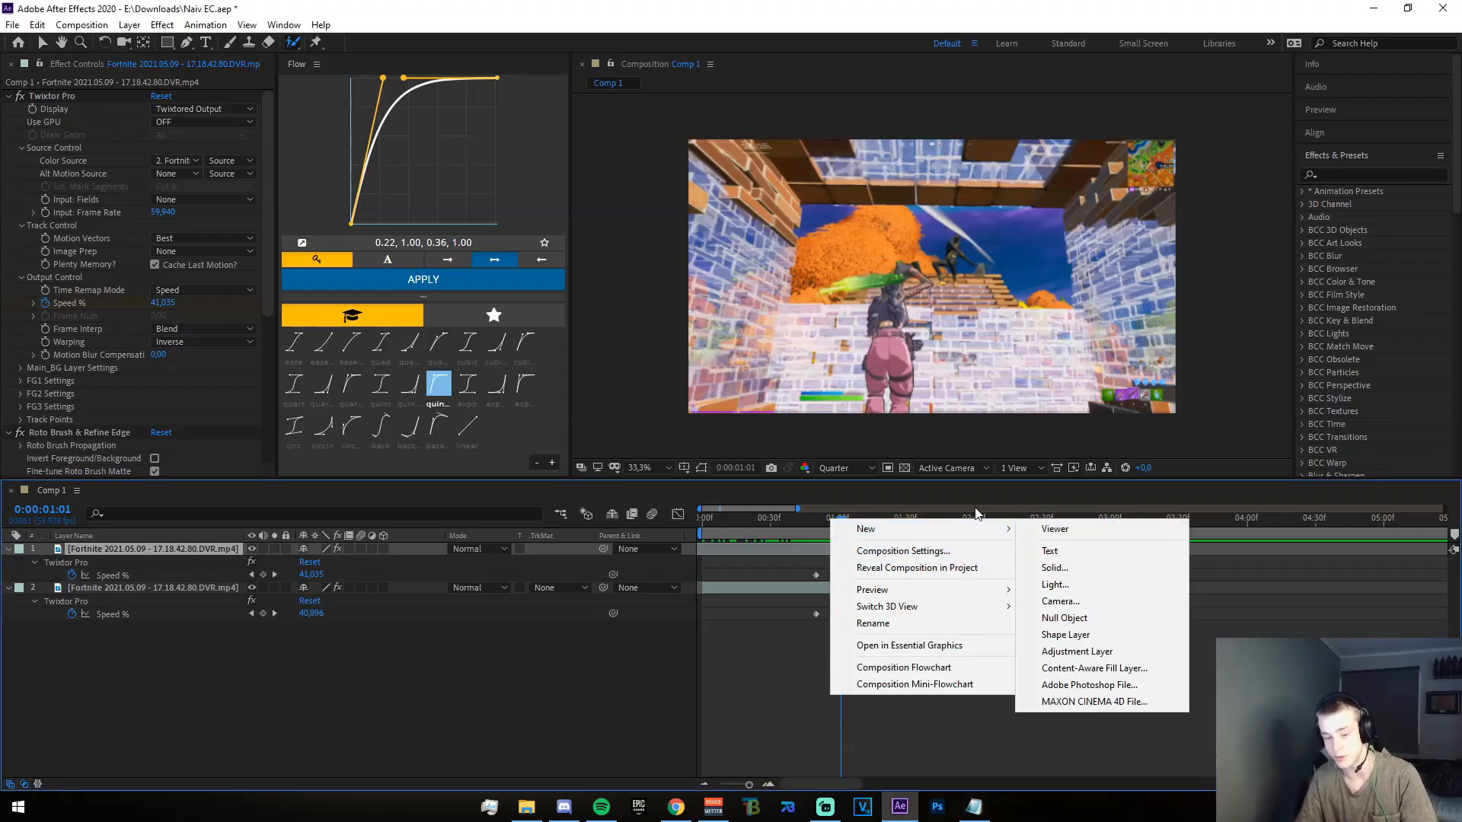
{"action": "left_click", "coordinate": [761, 668]}
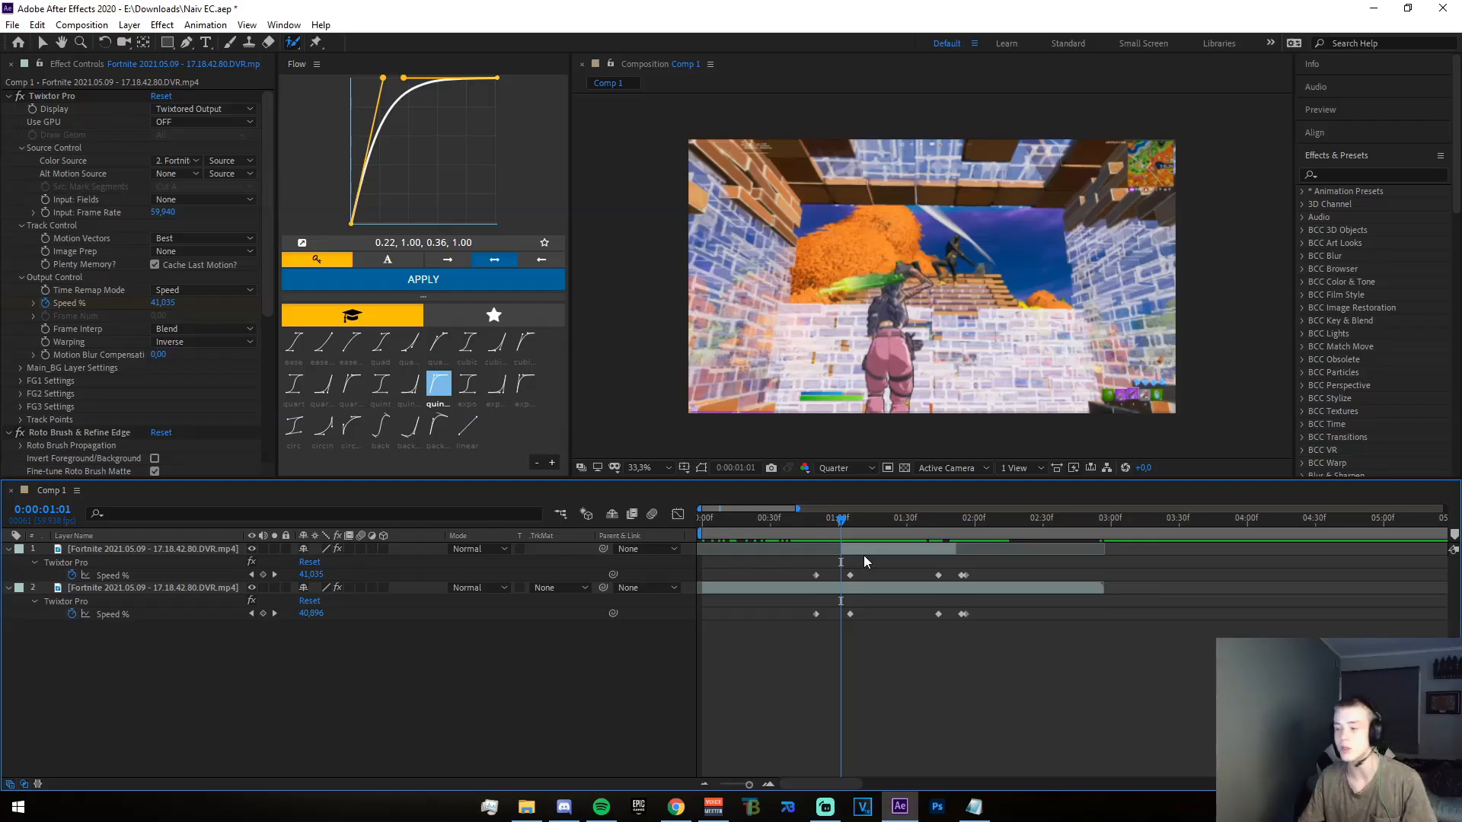
- Add a new adjustment layer above the two gameplay clips
{"action": "right_click", "coordinate": [848, 642]}
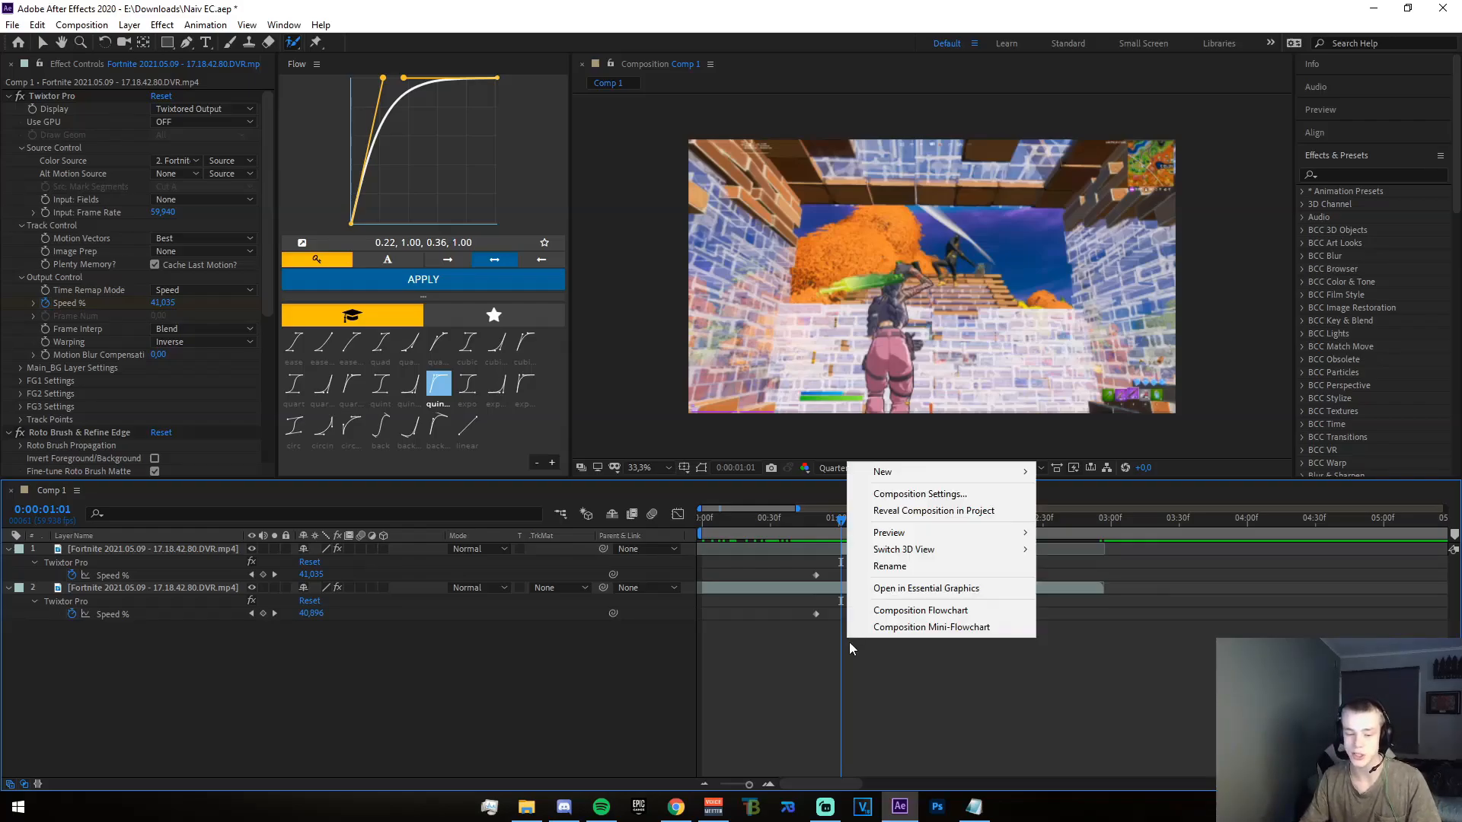
{"action": "mouse_move", "coordinate": [889, 473]}
{"action": "left_click", "coordinate": [1094, 594]}
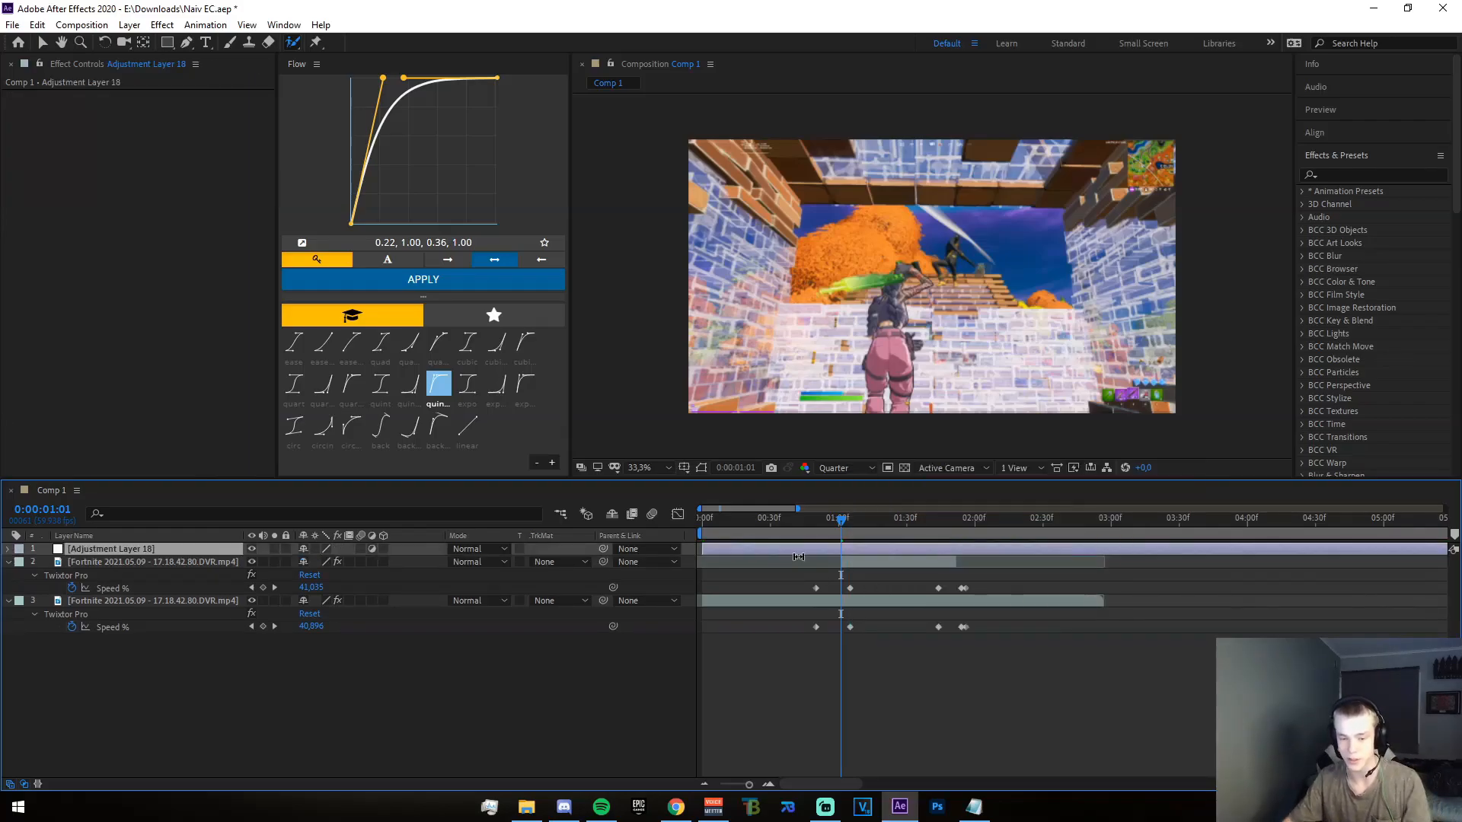
- Trim the adjustment layer to span 0:00:45 to 0:01:16, around the start of the top clip
{"action": "mouse_move", "coordinate": [848, 533]}
{"action": "left_mouse_down"}
{"action": "mouse_move", "coordinate": [796, 536]}
{"action": "mouse_move", "coordinate": [777, 555]}
{"action": "mouse_move", "coordinate": [838, 524]}
{"action": "mouse_move", "coordinate": [918, 543]}
{"action": "mouse_move", "coordinate": [798, 532]}
{"action": "mouse_move", "coordinate": [834, 536]}
{"action": "left_mouse_up"}
{"action": "key", "text": "ctrl+shift+d"}
{"action": "left_click", "coordinate": [770, 558]}
{"action": "key", "text": "Delete"}
{"action": "left_click", "coordinate": [920, 546]}
{"action": "key", "text": "ctrl+shift+d"}
{"action": "key", "text": "Delete"}
- Find the CC Radial Blur effect and apply it to the adjustment layer
{"action": "left_click", "coordinate": [810, 550]}
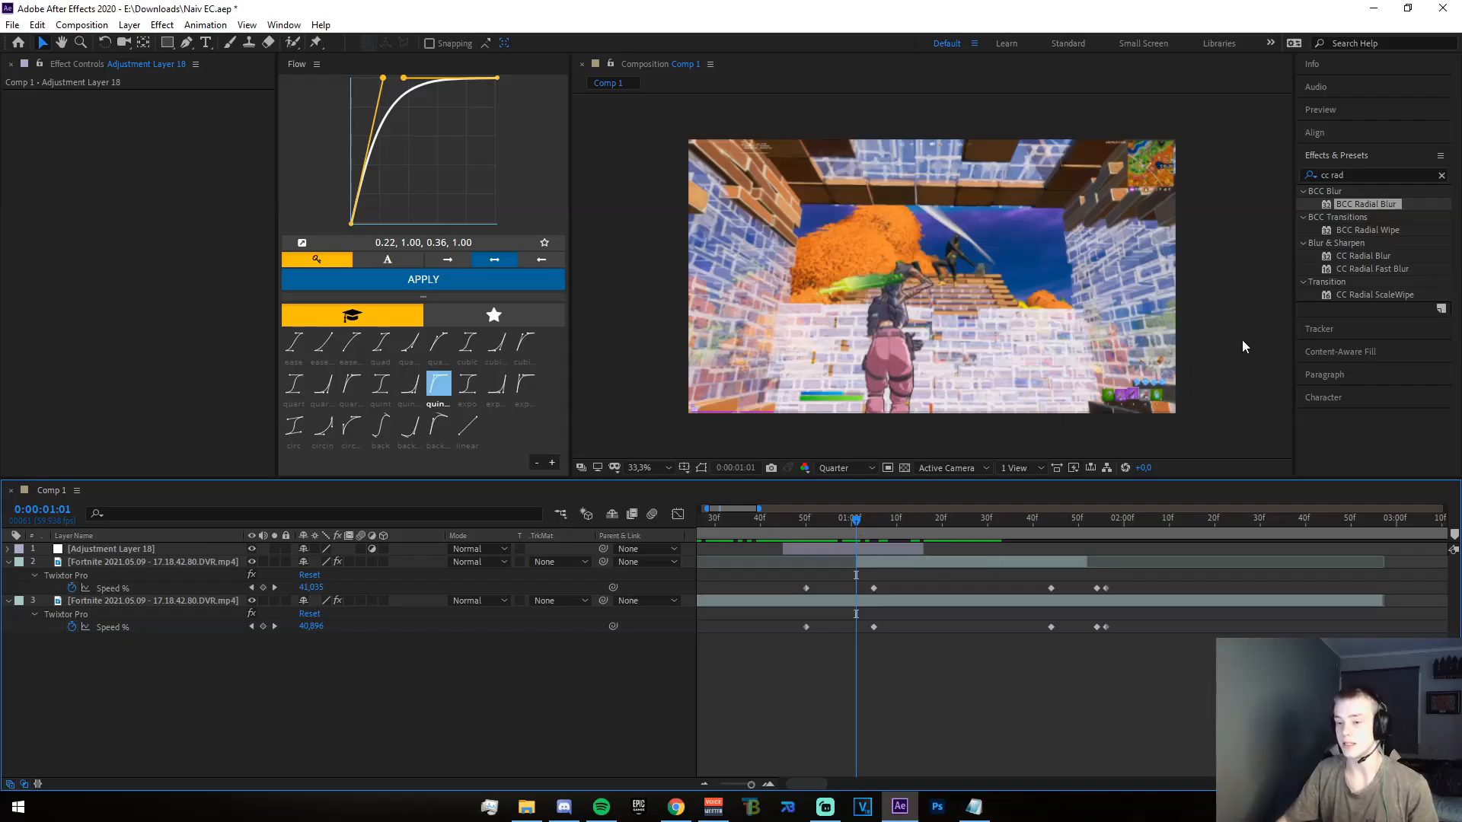
{"action": "left_click", "coordinate": [1353, 259]}
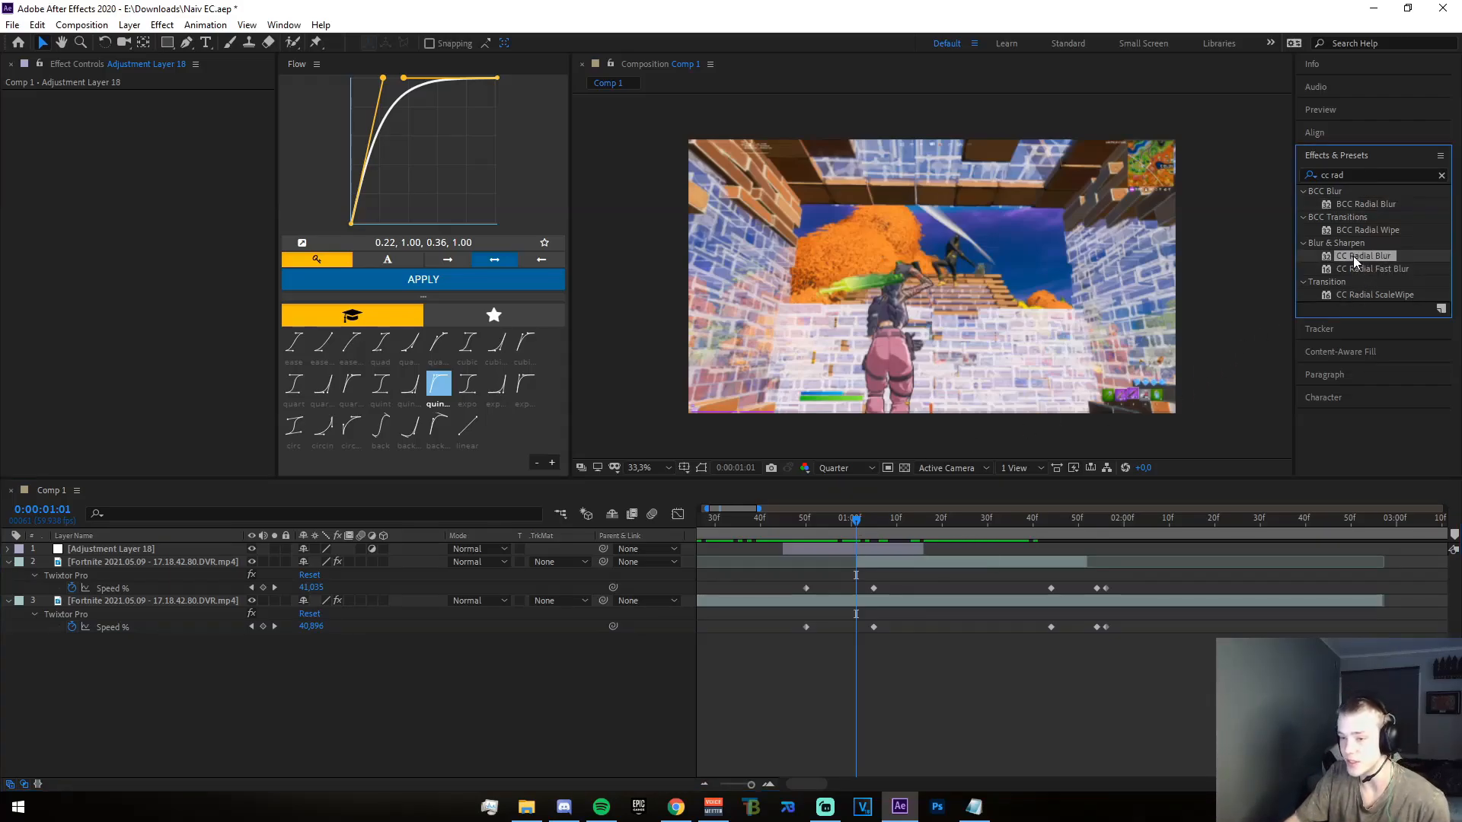
{"action": "left_click_drag", "start_coordinate": [1353, 255], "coordinate": [869, 548]}
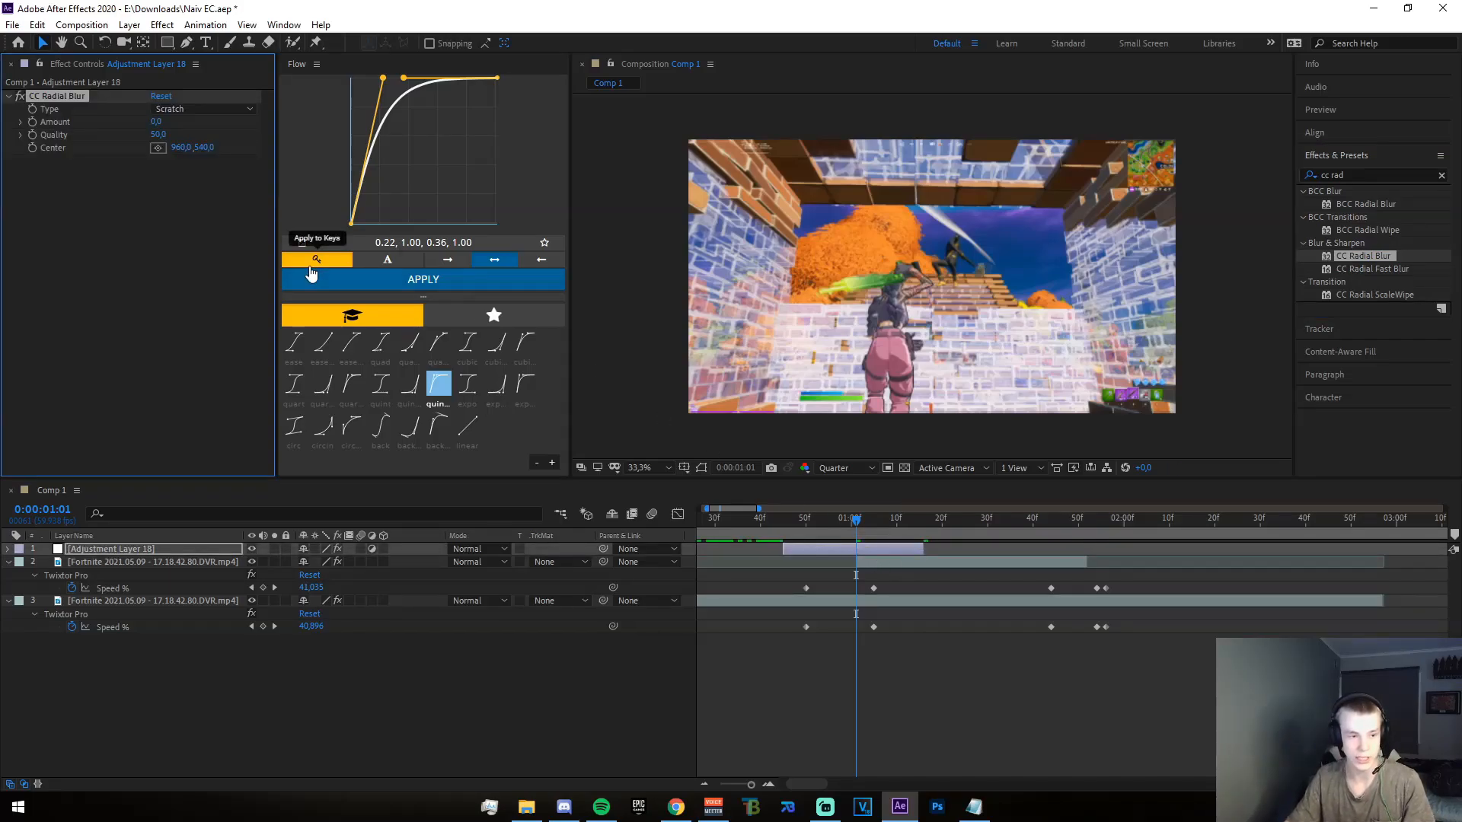
- Set CC Radial Blur to the Rotate Fading type with an amount of 15 and a quality of 100
{"action": "left_click", "coordinate": [193, 111]}
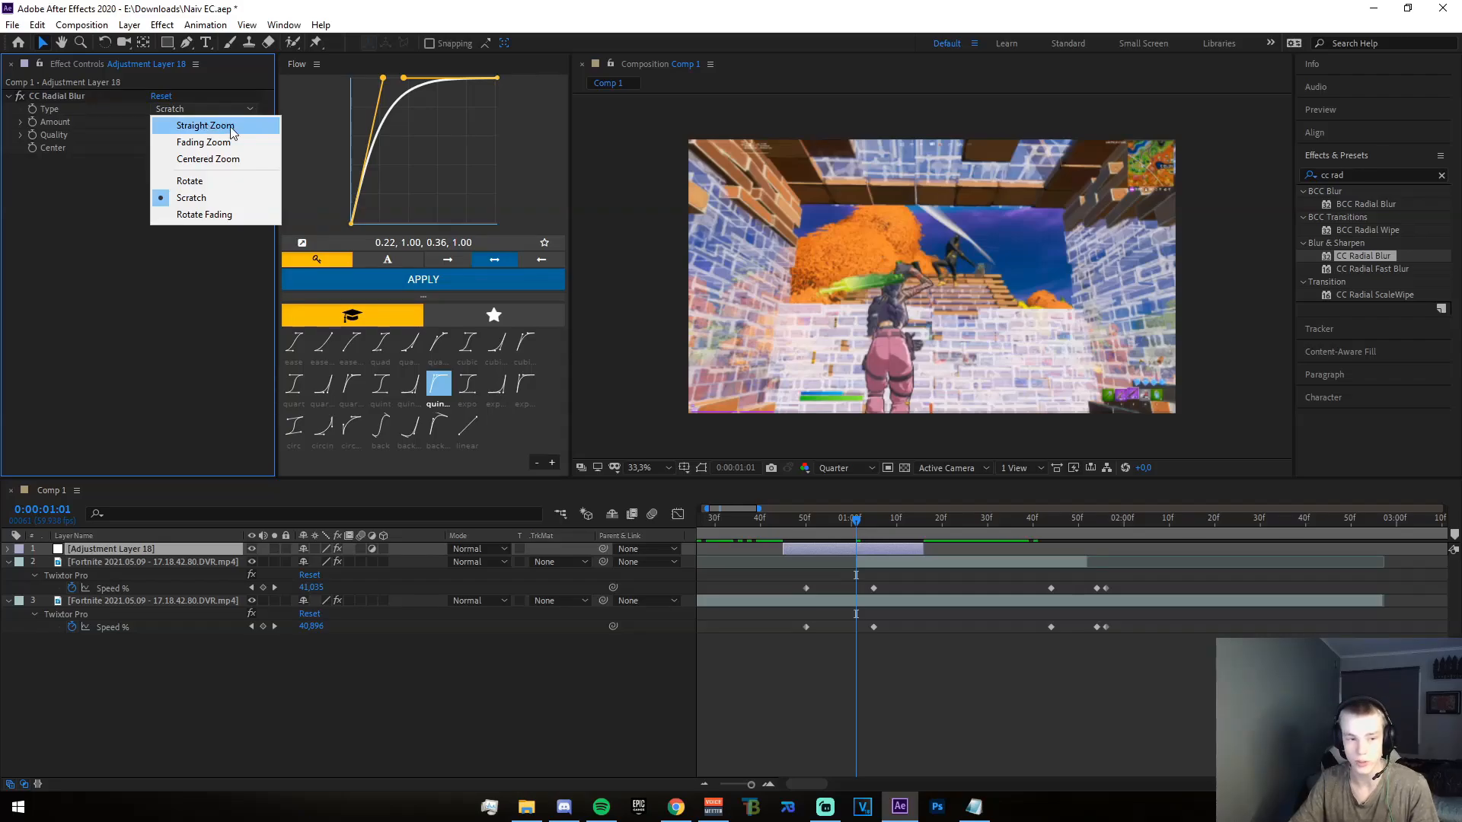
{"action": "left_click", "coordinate": [217, 213]}
{"action": "left_click", "coordinate": [156, 122]}
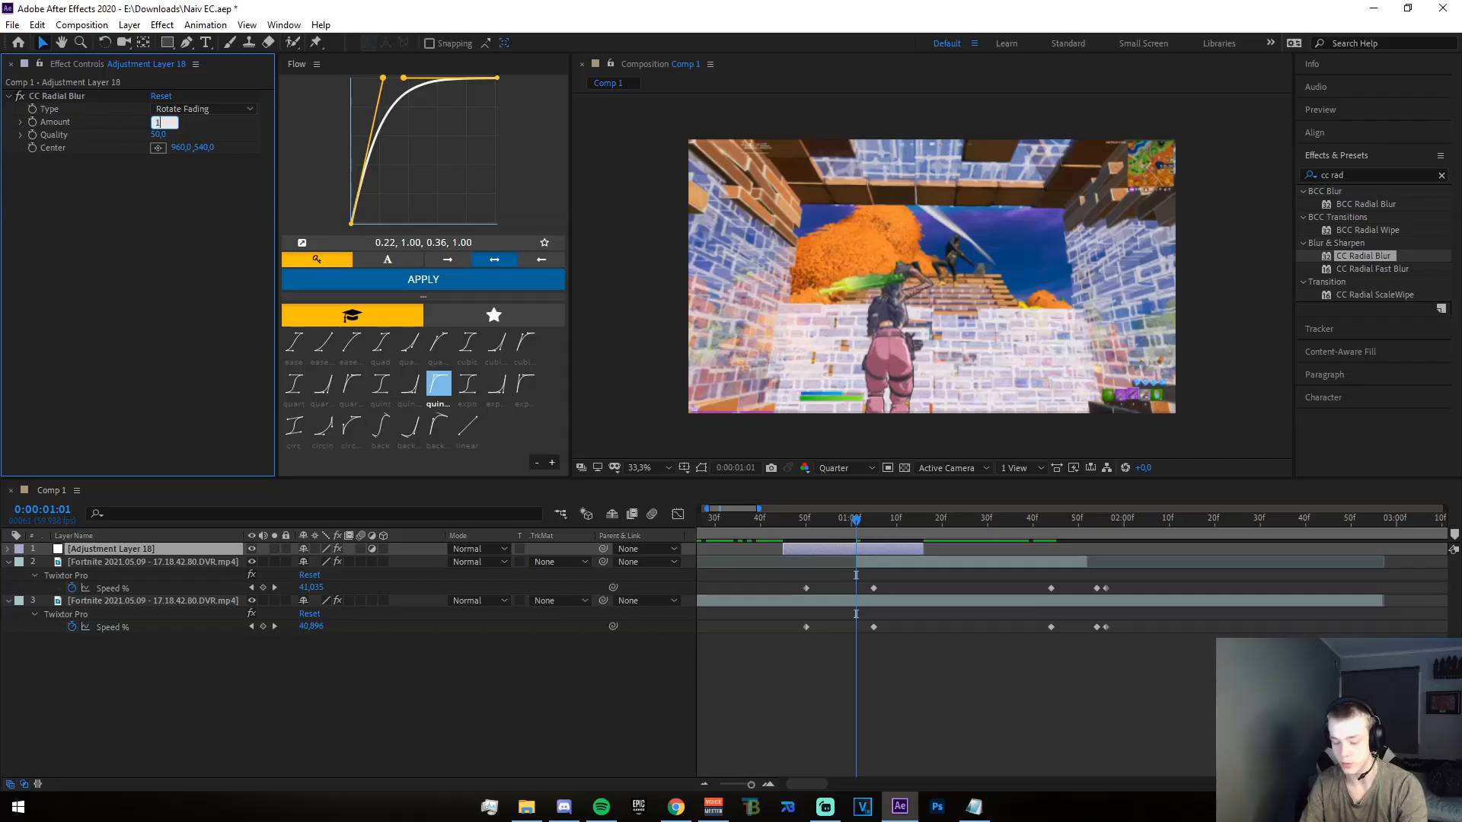
{"action": "type", "text": "15"}
{"action": "key", "text": "Return"}
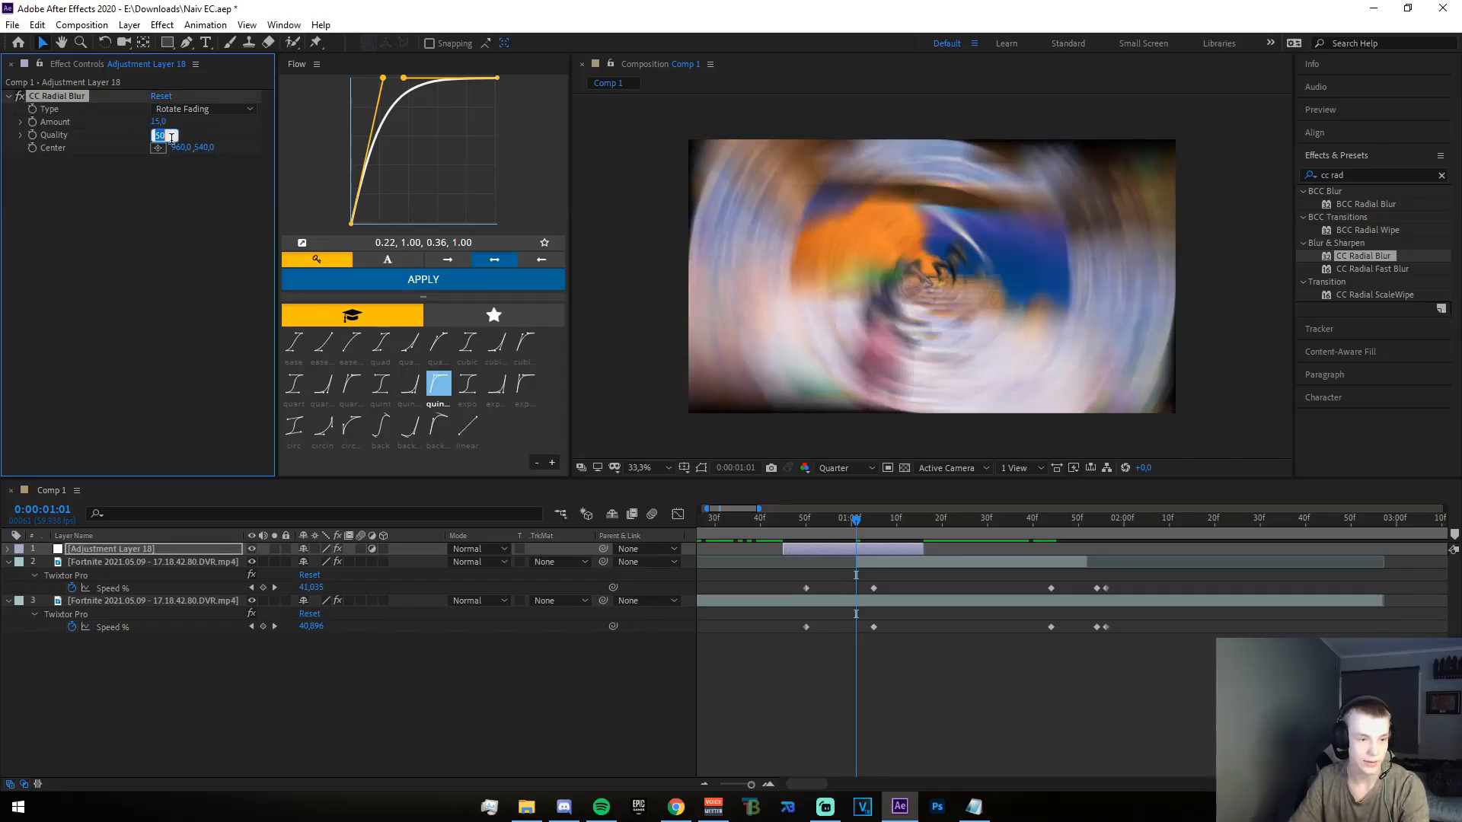
{"action": "left_click", "coordinate": [157, 134]}
{"action": "type", "text": "100"}
{"action": "key", "text": "Return"}
- Keyframe the radial blur Amount at 0:01:01, and set it to 0 at the adjustment layer's start, 0:00:45
{"action": "left_click_drag", "start_coordinate": [843, 518], "coordinate": [851, 560]}
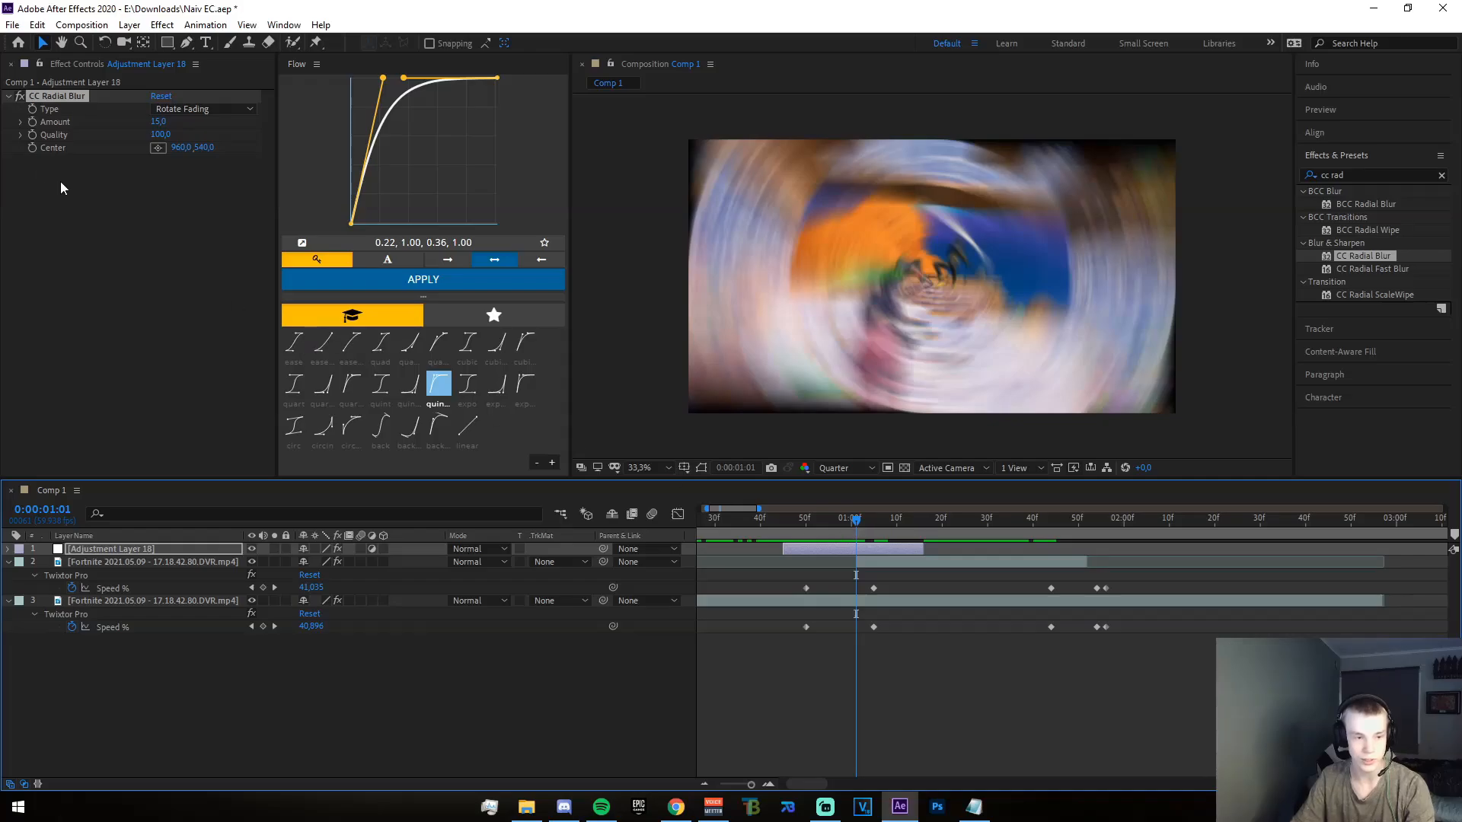
{"action": "left_click", "coordinate": [865, 567]}
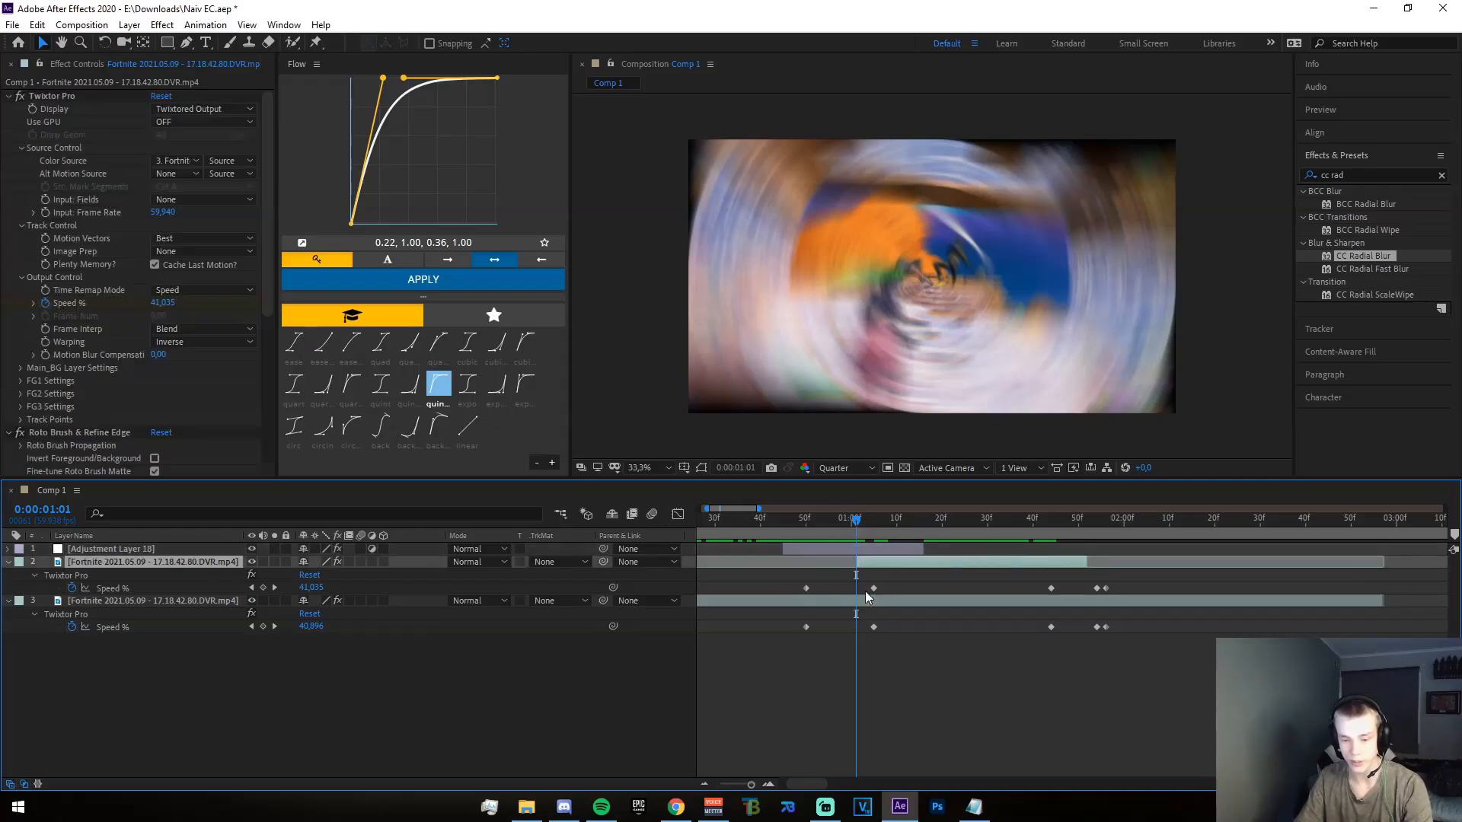
{"action": "left_click", "coordinate": [865, 550]}
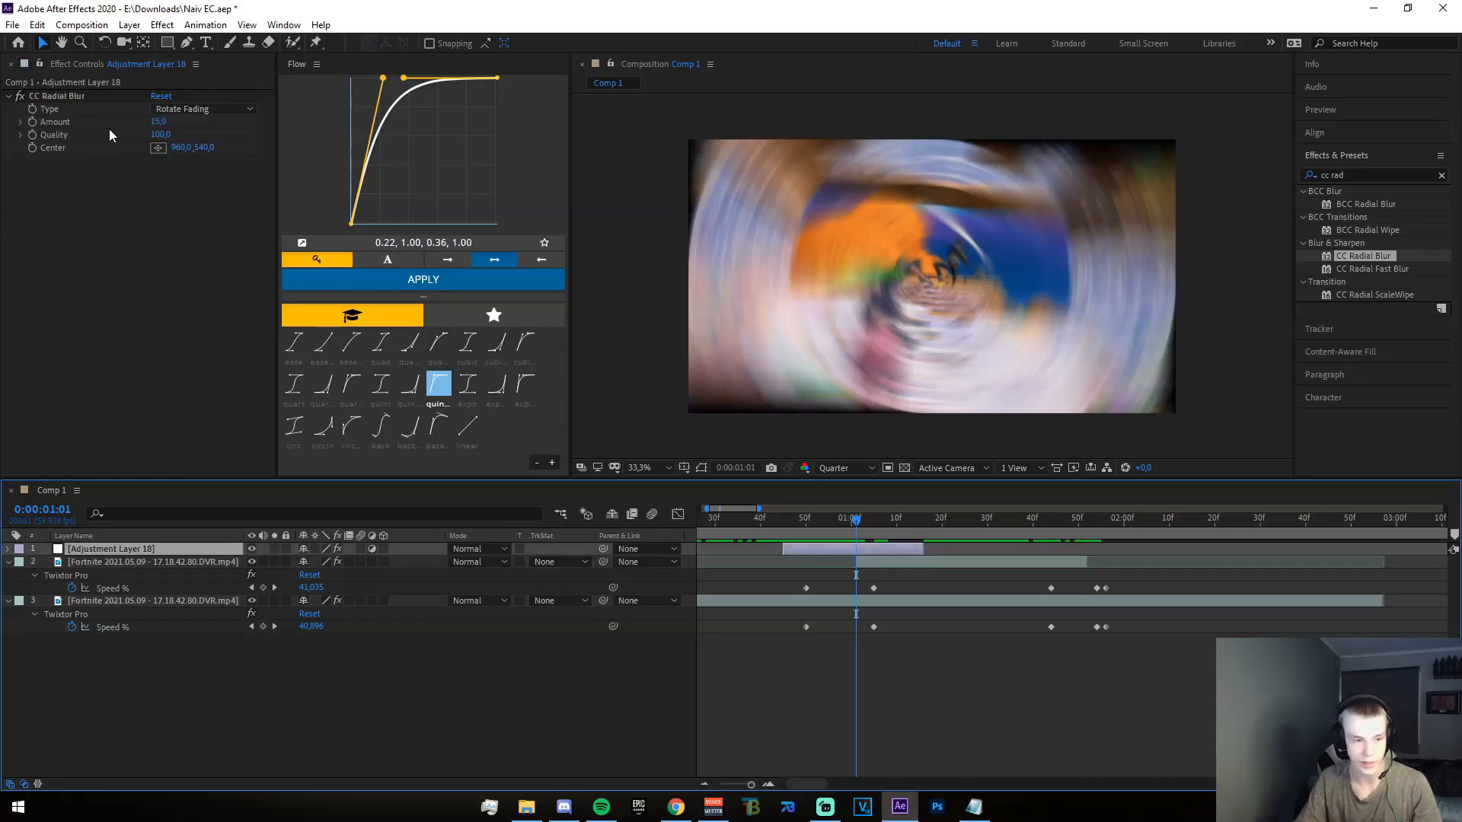
{"action": "left_click", "coordinate": [50, 96]}
{"action": "key", "text": "Page_Up"}
{"action": "key", "text": "Page_Up"}
{"action": "key", "text": "Page_Up"}
{"action": "key", "text": "Page_Up"}
{"action": "left_click_drag", "start_coordinate": [801, 533], "coordinate": [782, 535]}
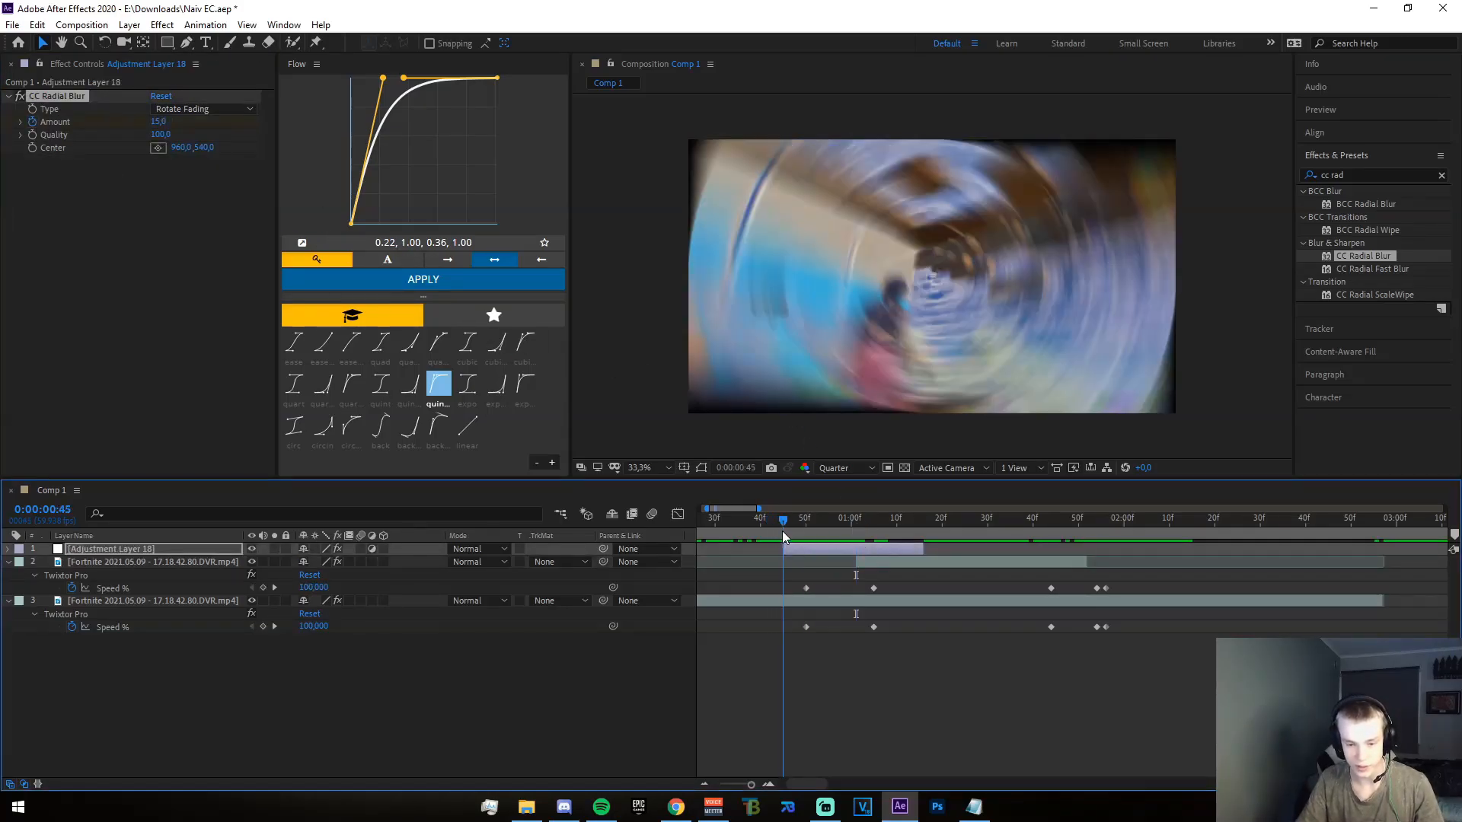
{"action": "left_click", "coordinate": [158, 122]}
{"action": "type", "text": "0"}
{"action": "key", "text": "Return"}
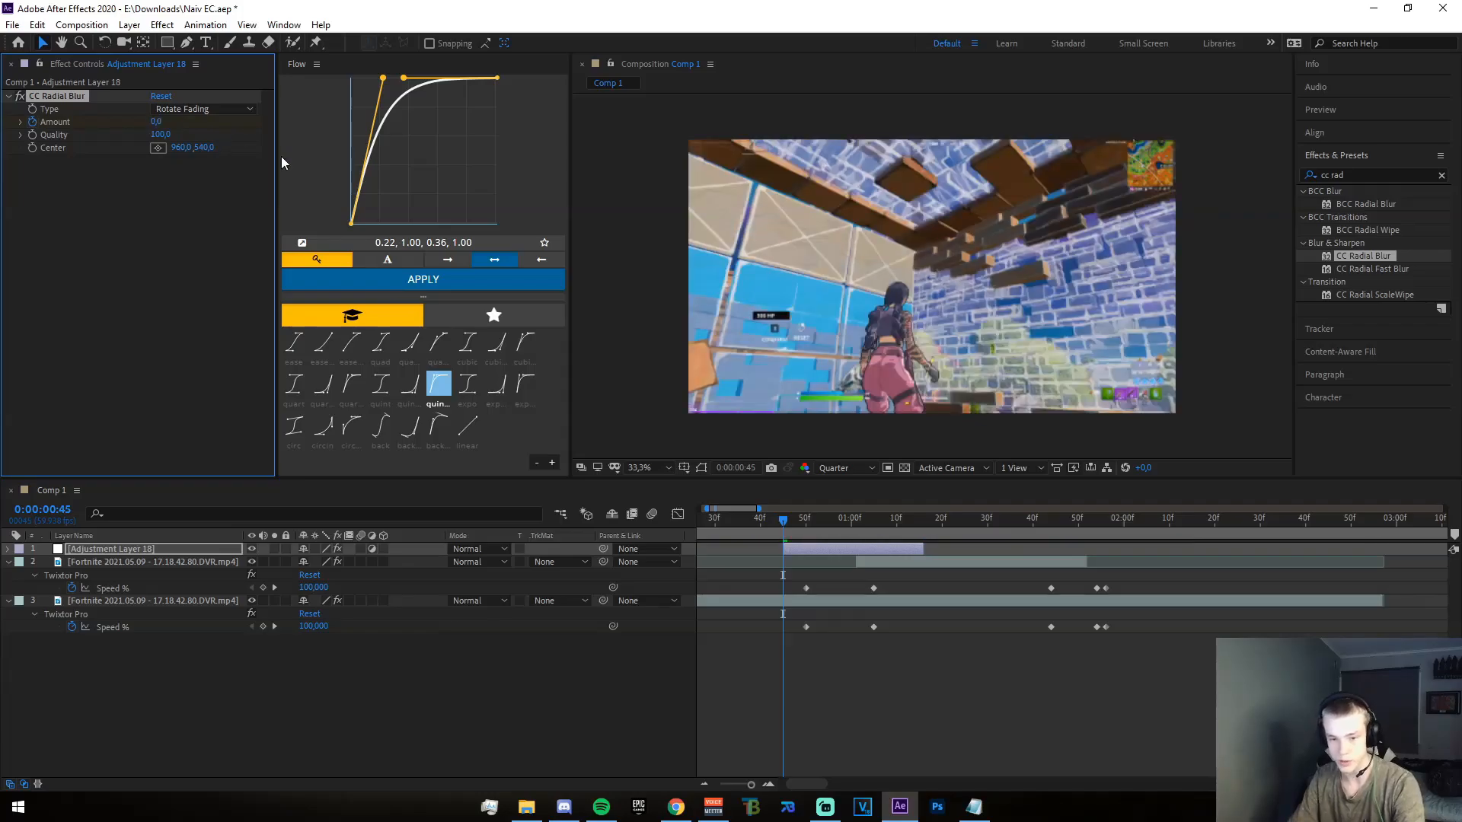
- Set the radial blur Amount to 0 at the adjustment layer's end, around 0:01:16
{"action": "left_click", "coordinate": [801, 518]}
{"action": "key", "text": "ctrl+z"}
{"action": "key", "text": "o"}
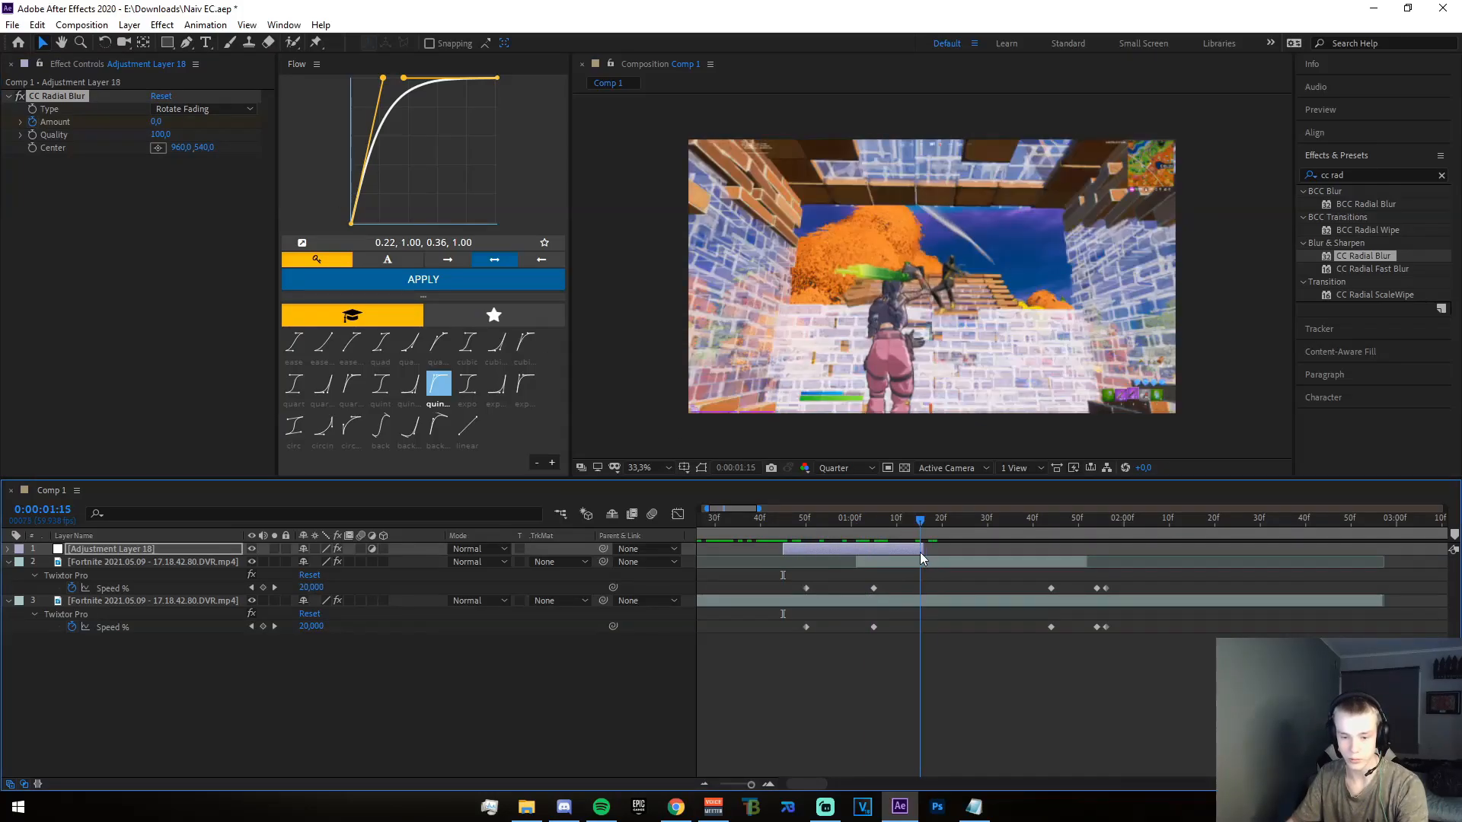
{"action": "left_click", "coordinate": [158, 122]}
{"action": "type", "text": "0"}
{"action": "key", "text": "Return"}
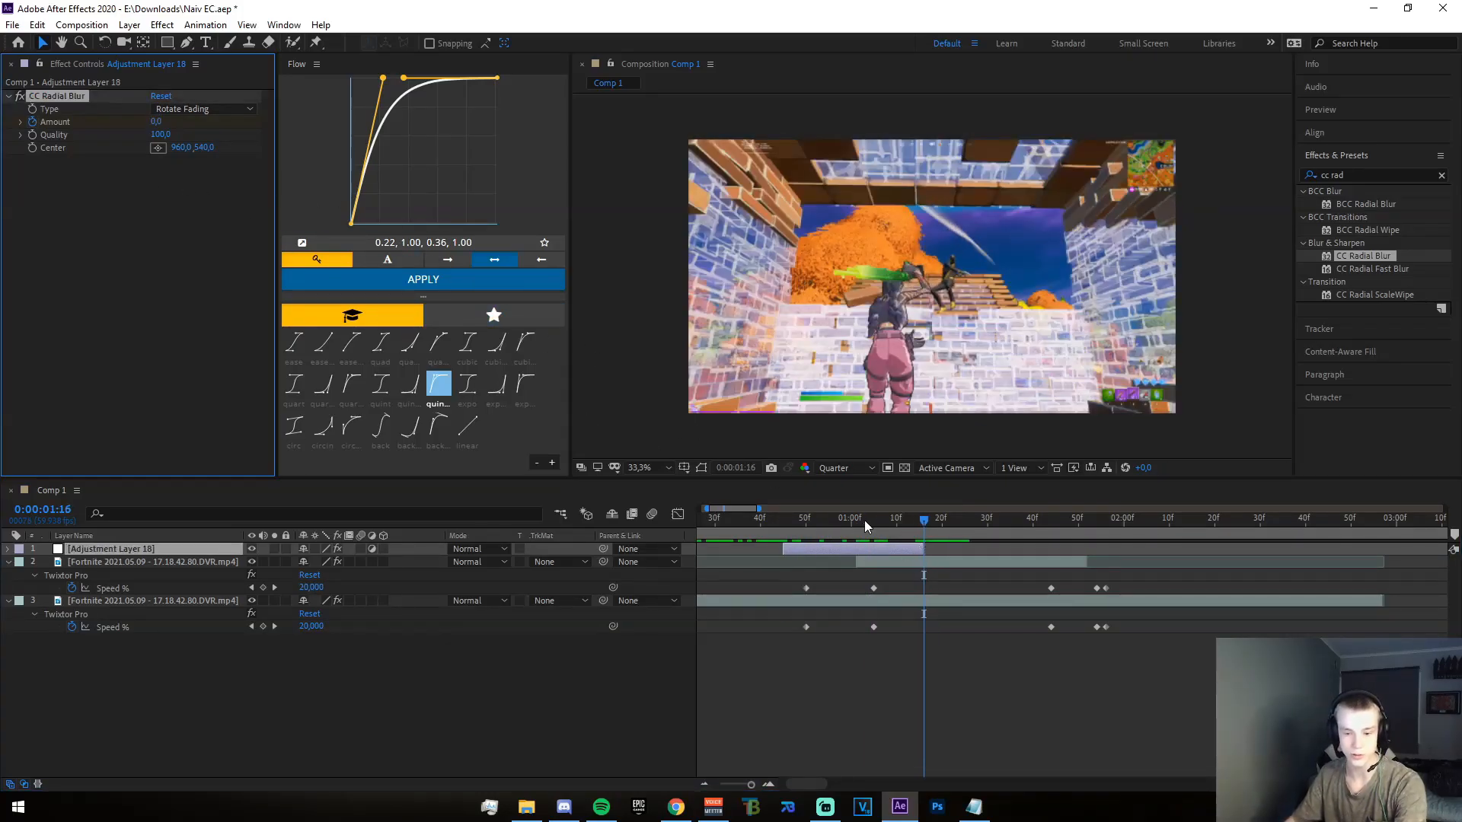
- Reveal the adjustment layer's Amount keyframes and apply Easy Ease to all three
{"action": "left_click", "coordinate": [847, 520]}
{"action": "left_click_drag", "start_coordinate": [838, 519], "coordinate": [728, 548]}
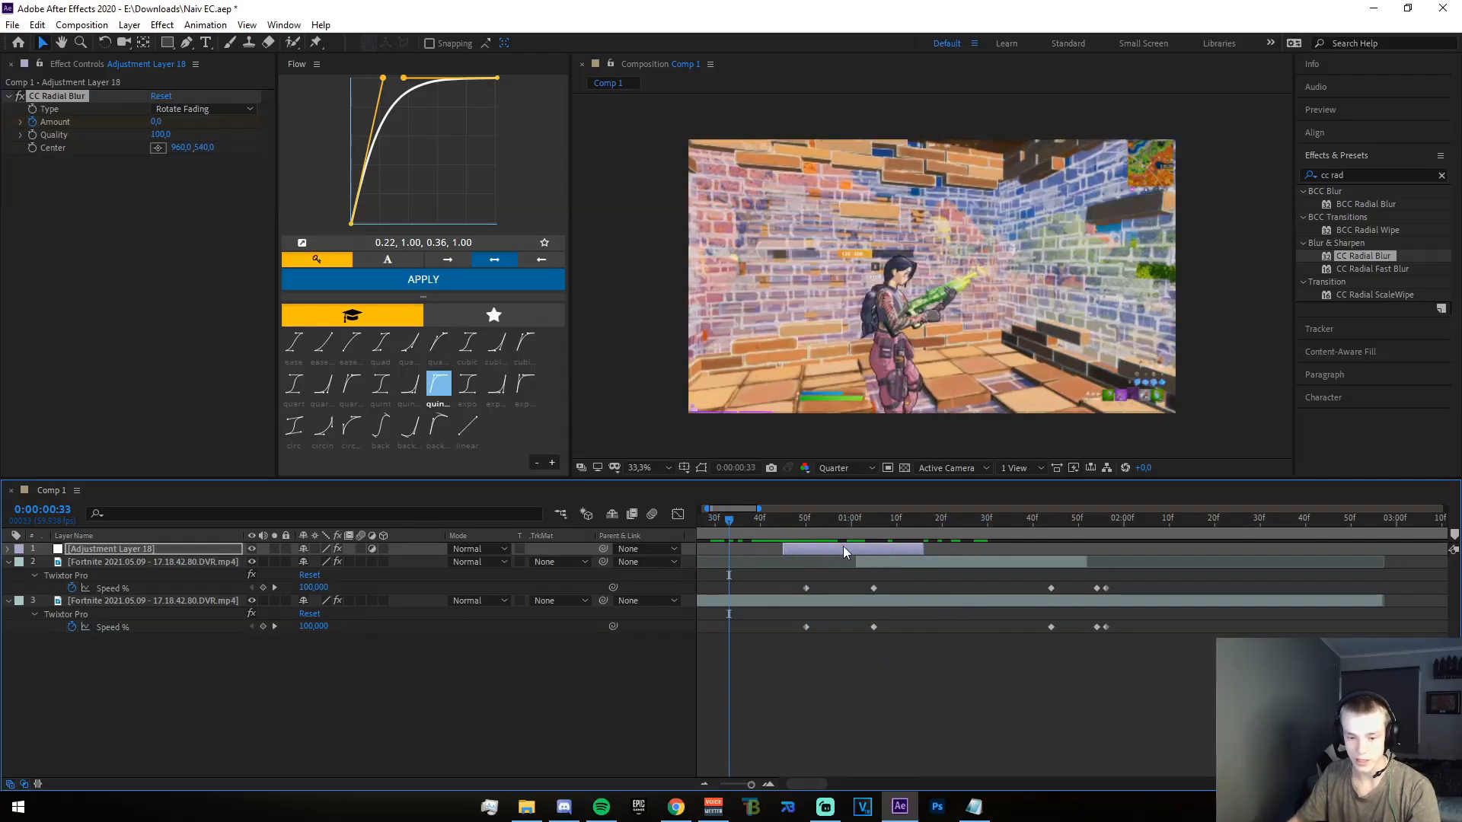
{"action": "key", "text": "u"}
{"action": "left_click_drag", "start_coordinate": [930, 572], "coordinate": [750, 582]}
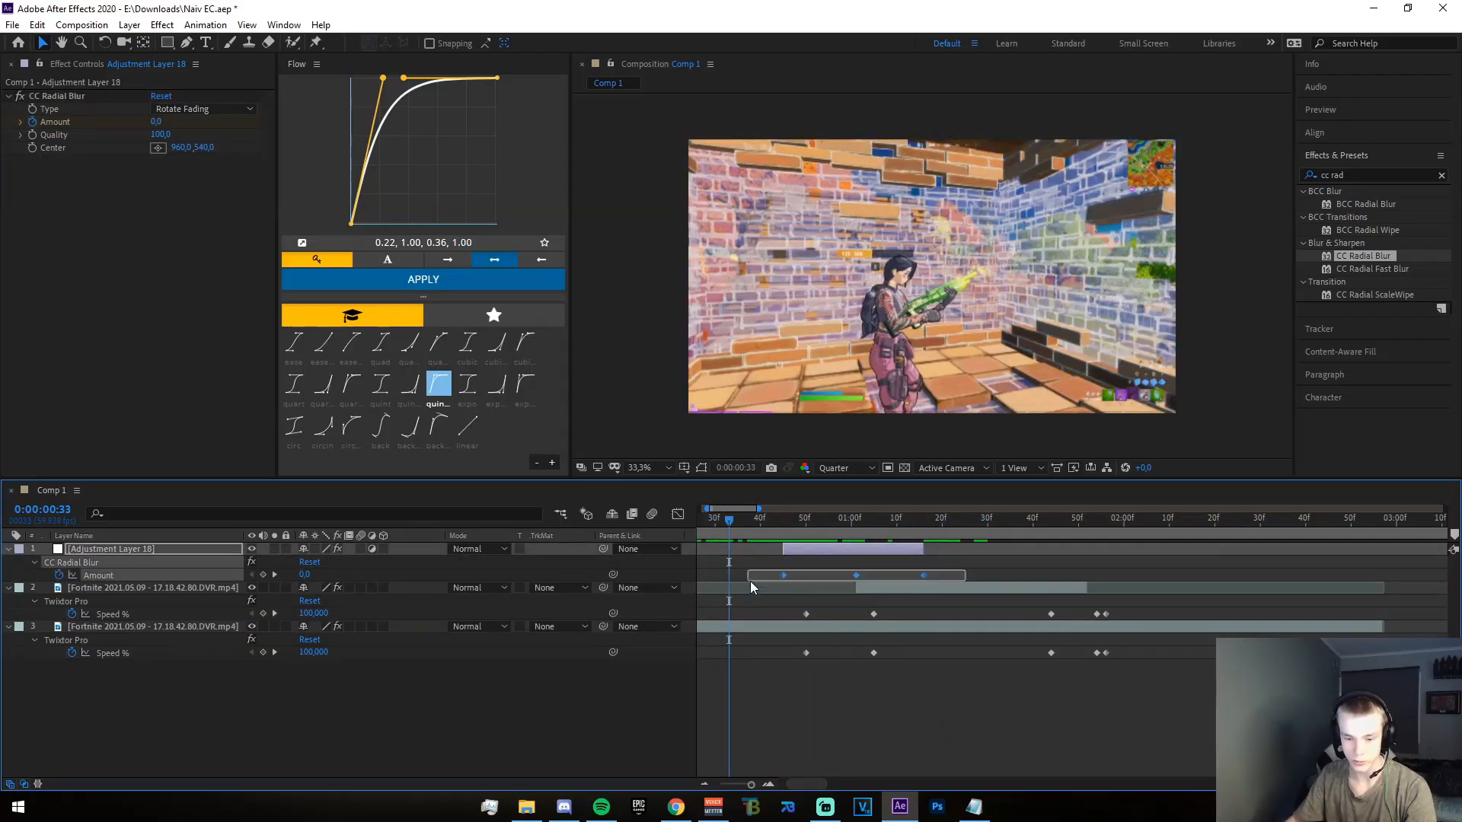
{"action": "right_click", "coordinate": [856, 576]}
{"action": "mouse_move", "coordinate": [951, 762]}
{"action": "left_click", "coordinate": [1066, 661]}
- Reshape the Amount speed graph so the blur ramps sharply around the middle keyframe, and return to the layer view at 0:01:01
{"action": "key", "text": "shift+F3"}
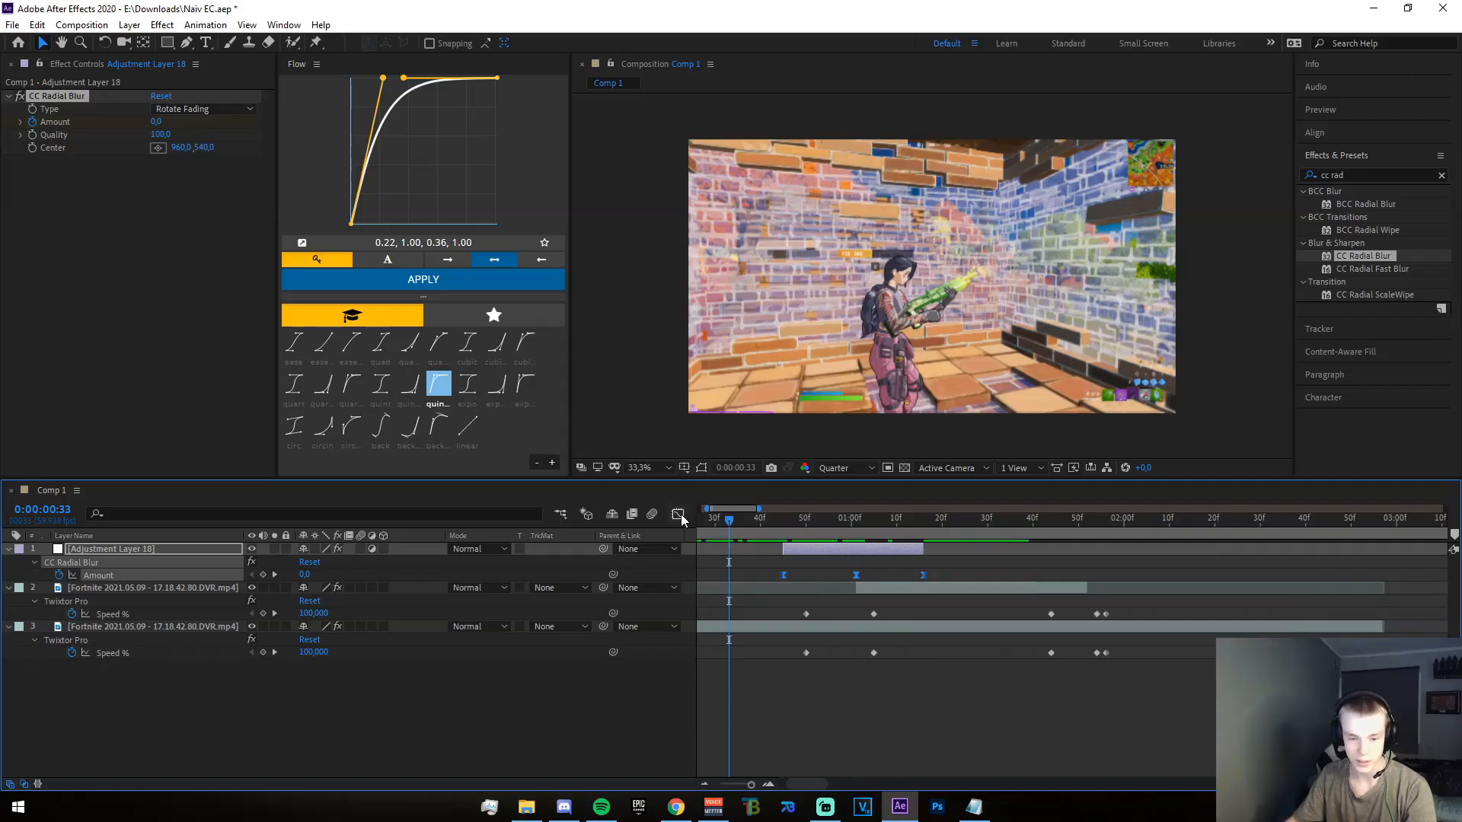
{"action": "left_click", "coordinate": [783, 647]}
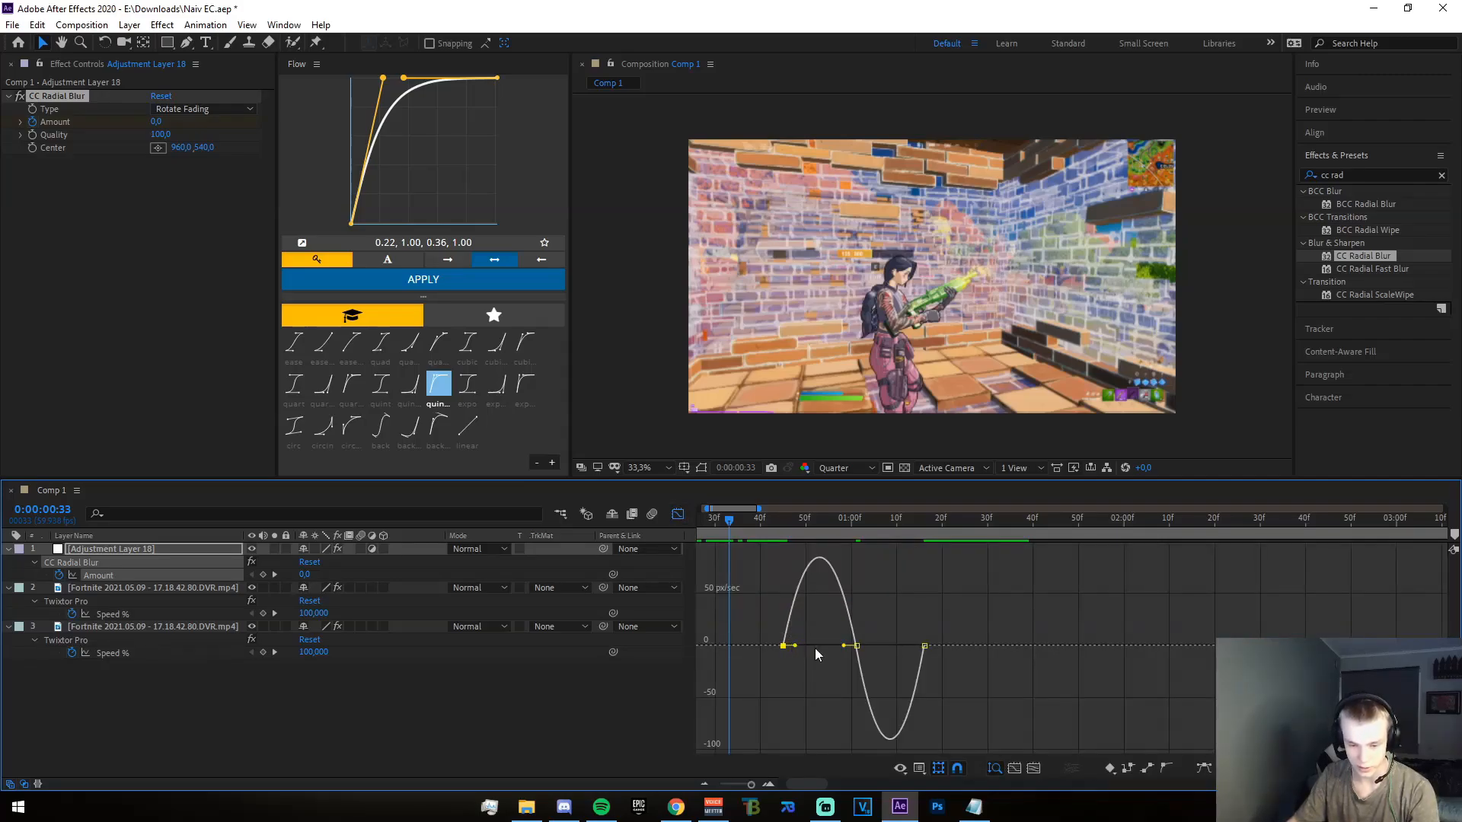
{"action": "left_click_drag", "start_coordinate": [794, 645], "coordinate": [834, 660]}
{"action": "left_click_drag", "start_coordinate": [907, 691], "coordinate": [856, 663]}
{"action": "left_click", "coordinate": [903, 629]}
{"action": "left_click_drag", "start_coordinate": [746, 537], "coordinate": [856, 586]}
{"action": "left_click", "coordinate": [678, 514]}
- Apply S_BlurMoCurves to the adjustment layer and start keyframing its Z Dist at the layer's start, 0:00:45
{"action": "left_click", "coordinate": [1372, 176]}
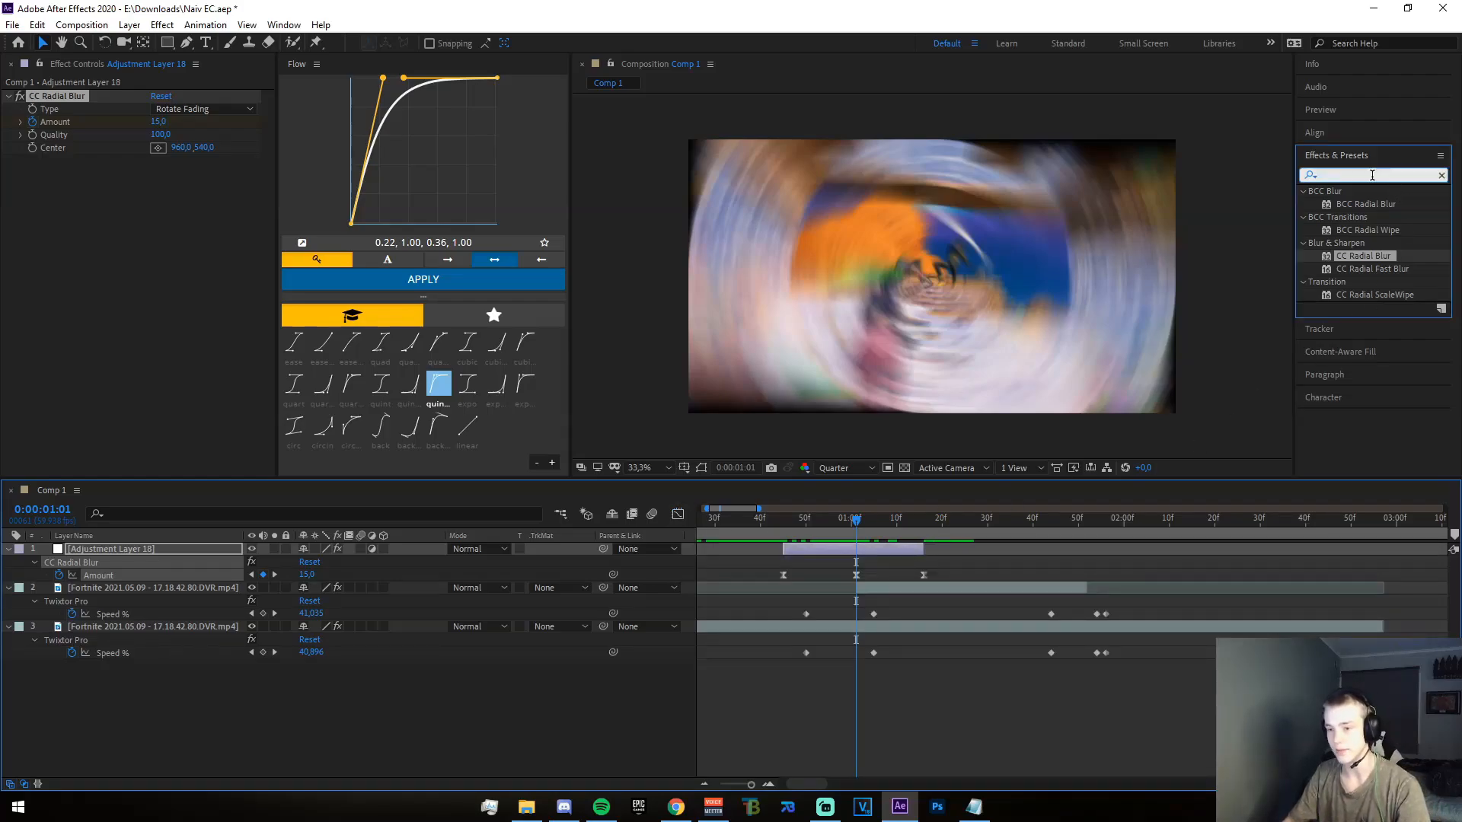
{"action": "type", "text": "blurmo"}
{"action": "left_click_drag", "start_coordinate": [1366, 204], "coordinate": [784, 546]}
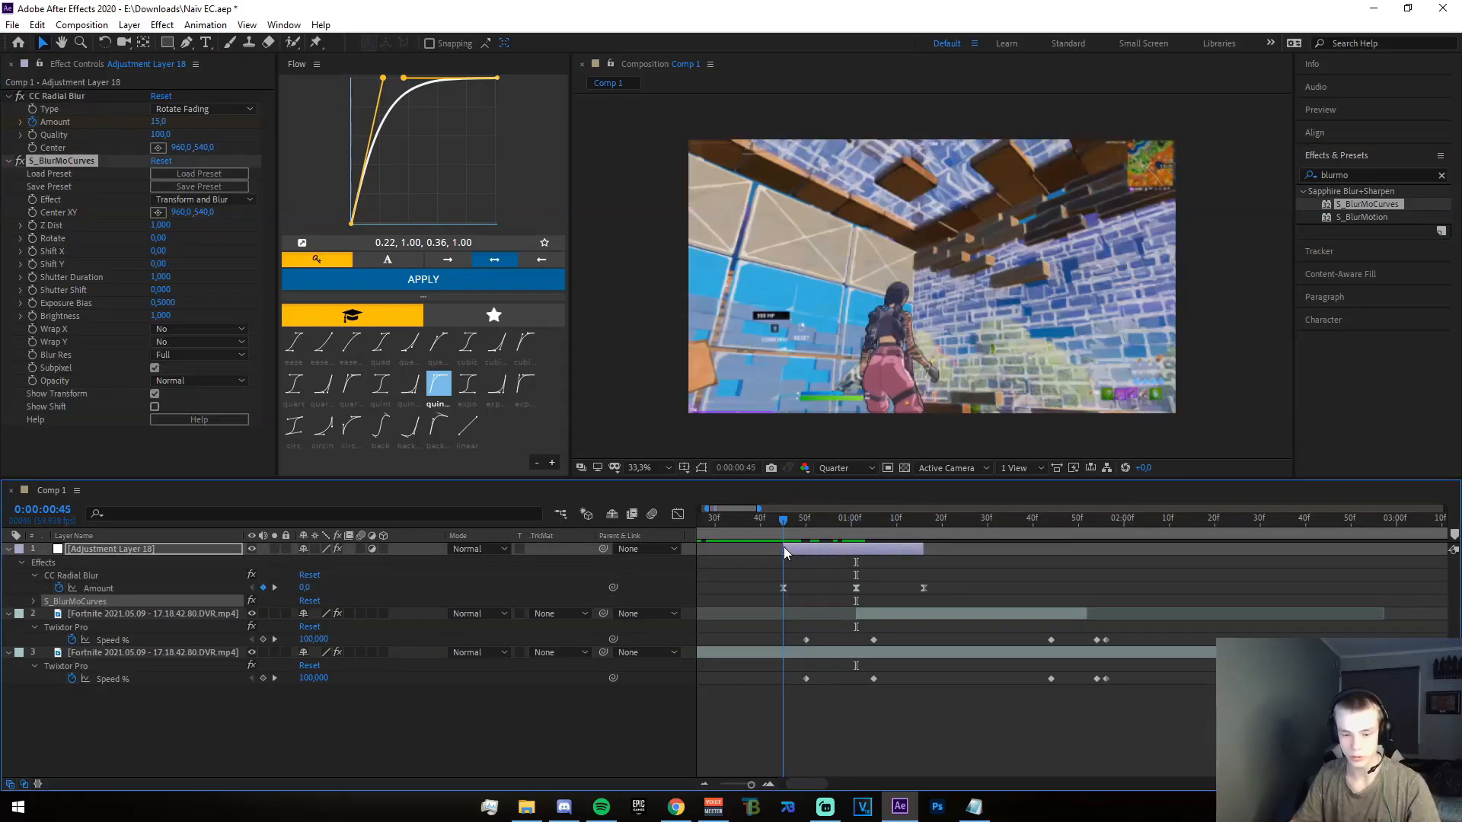
{"action": "left_click", "coordinate": [34, 226]}
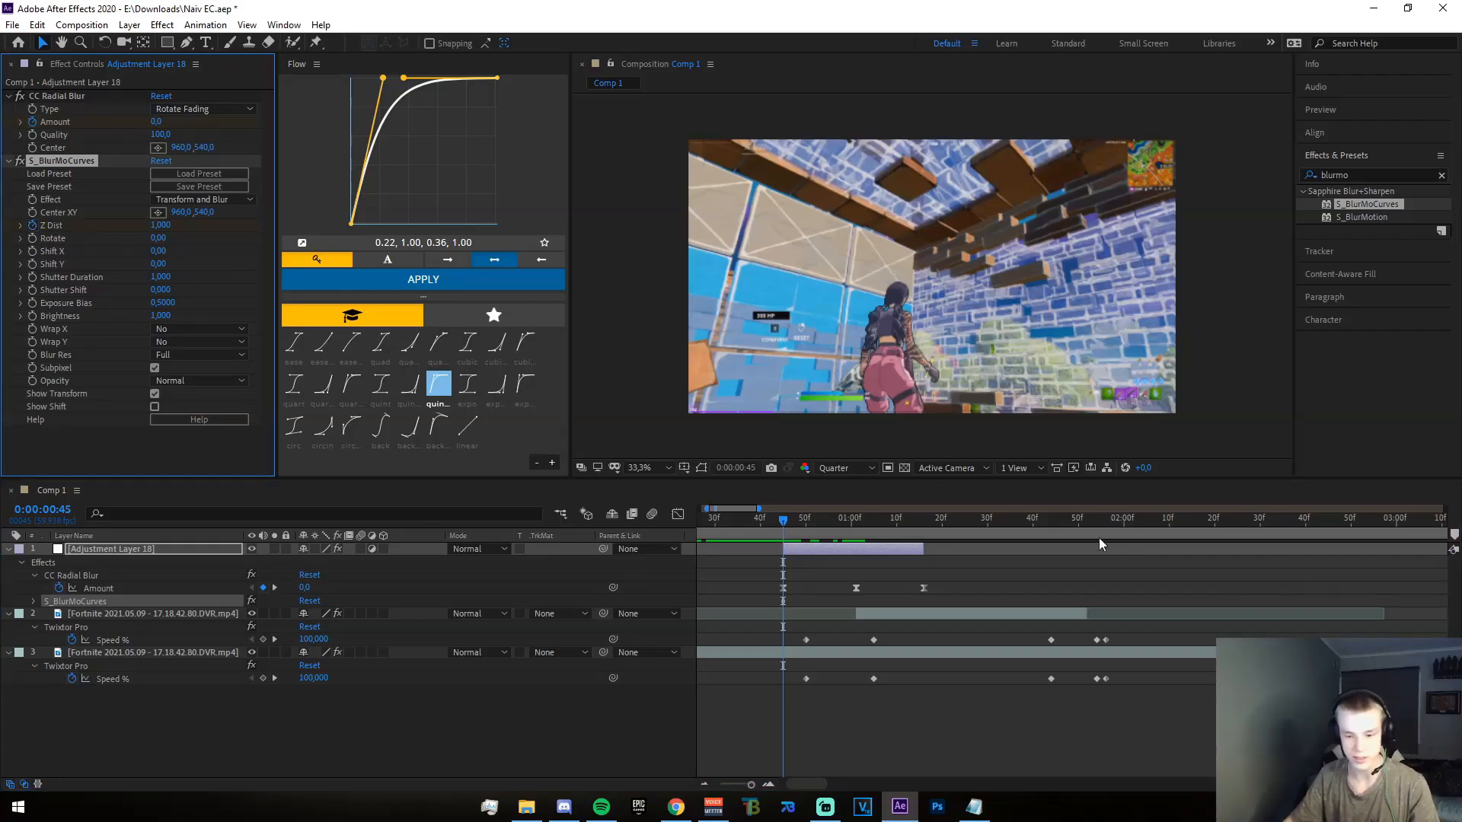
- Extend the adjustment layer's end to 0:01:52 and set S_BlurMoCurves Z Dist to 0,8 at 0:01:01
{"action": "left_click_drag", "start_coordinate": [929, 550], "coordinate": [1089, 537]}
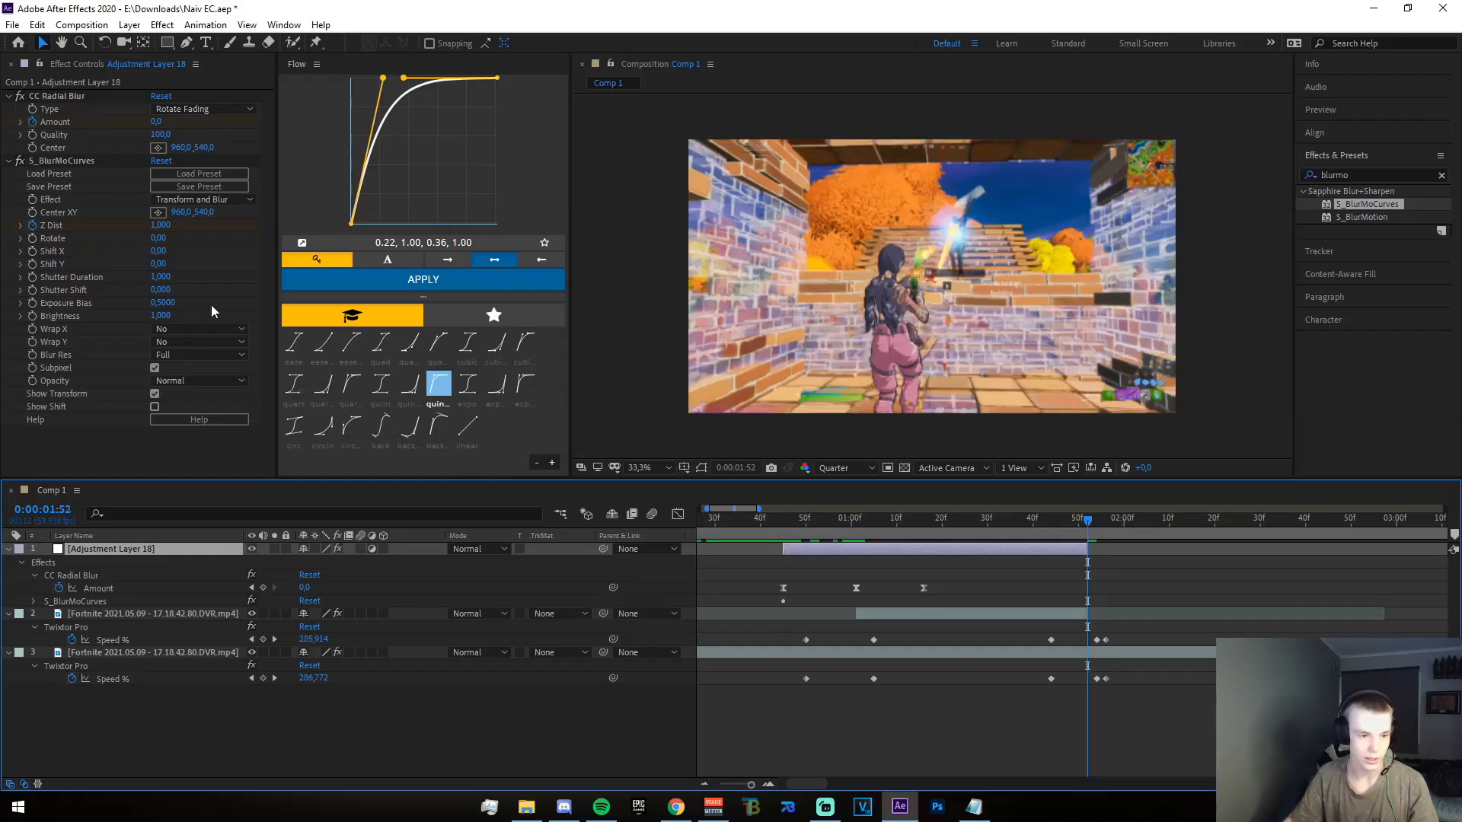
{"action": "left_click_drag", "start_coordinate": [1085, 541], "coordinate": [858, 546]}
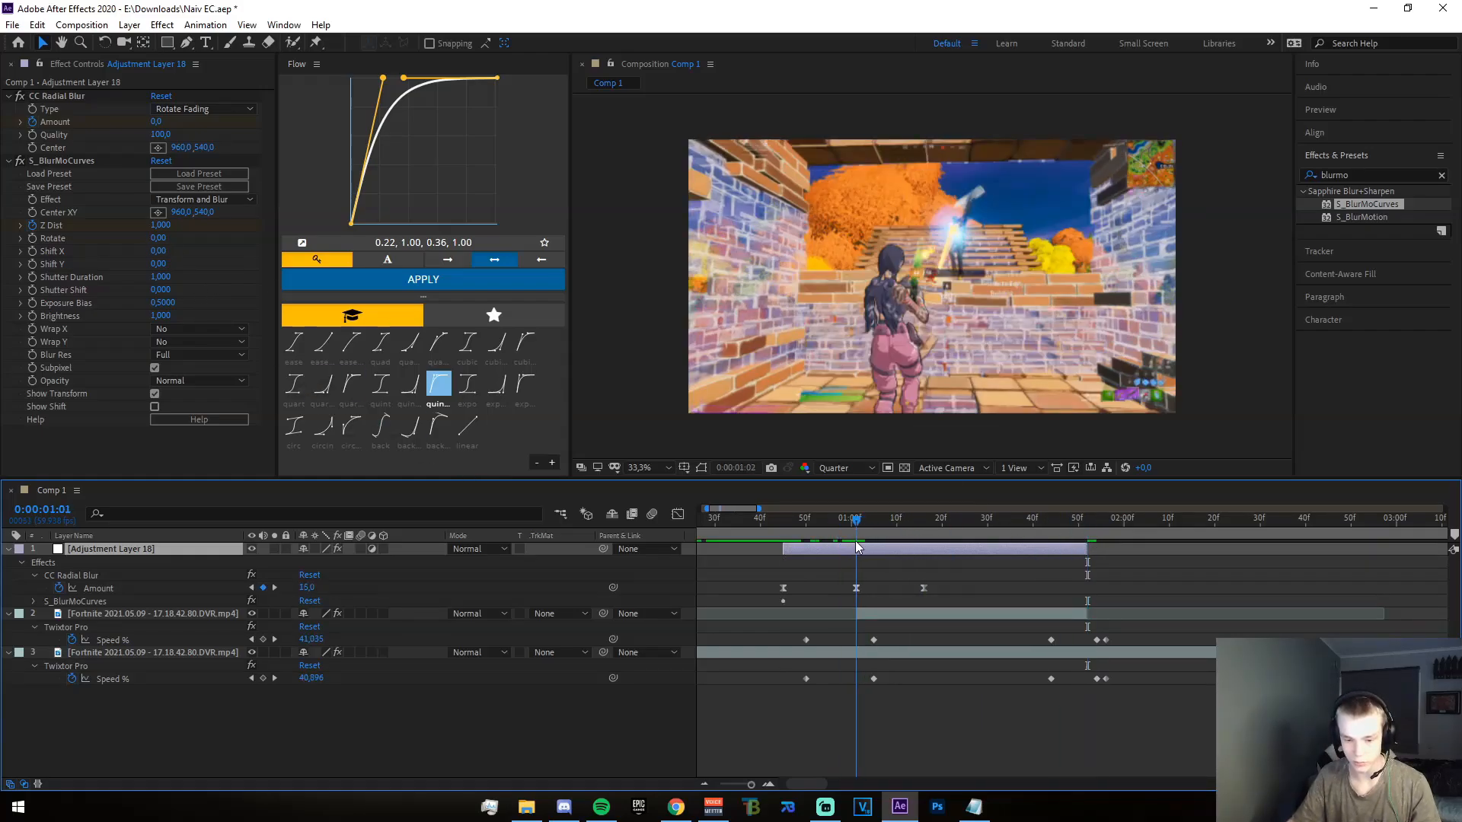
{"action": "left_click", "coordinate": [161, 225]}
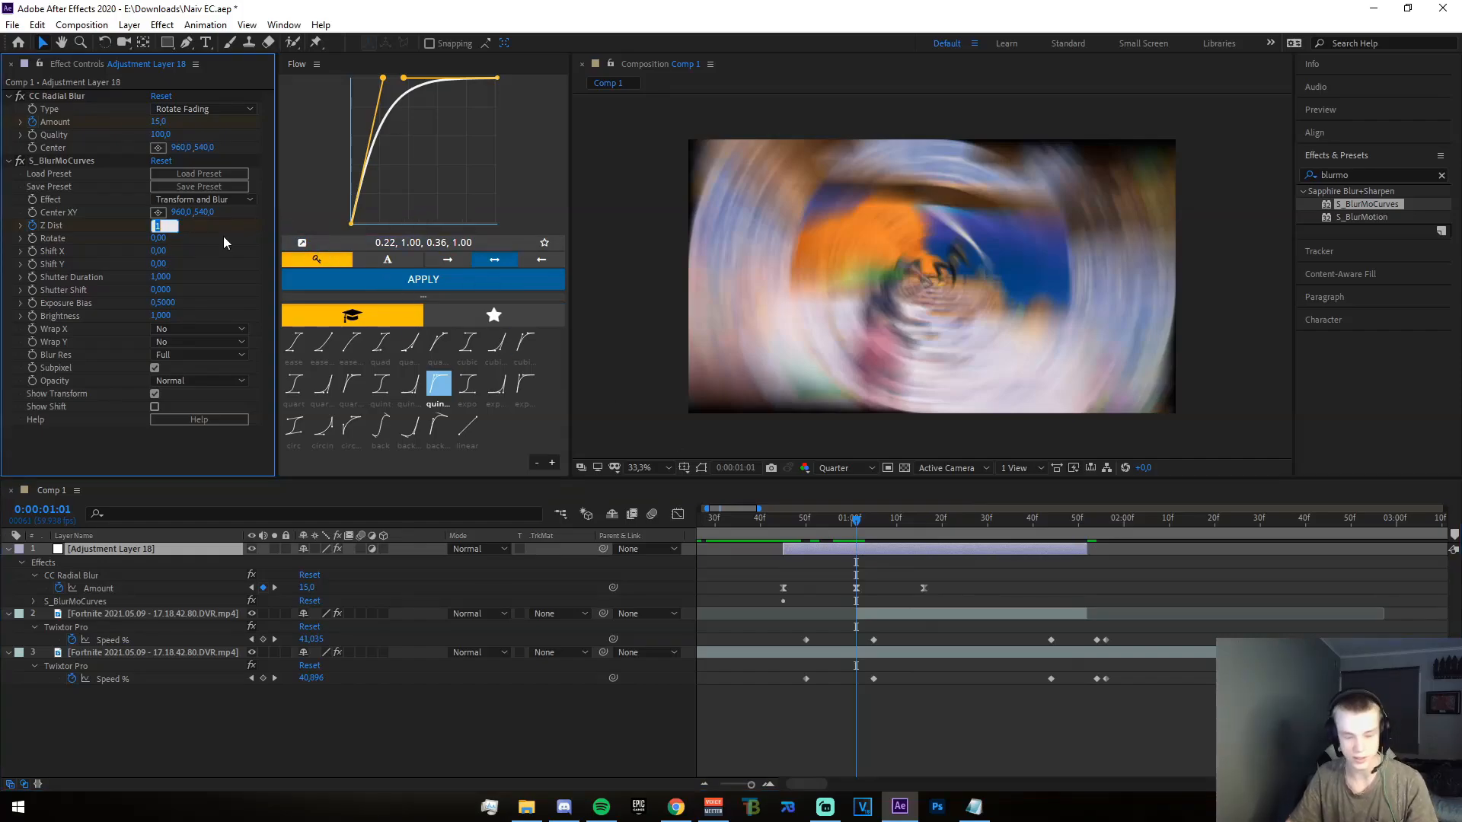
{"action": "type", "text": "0,9"}
{"action": "key", "text": "Return"}
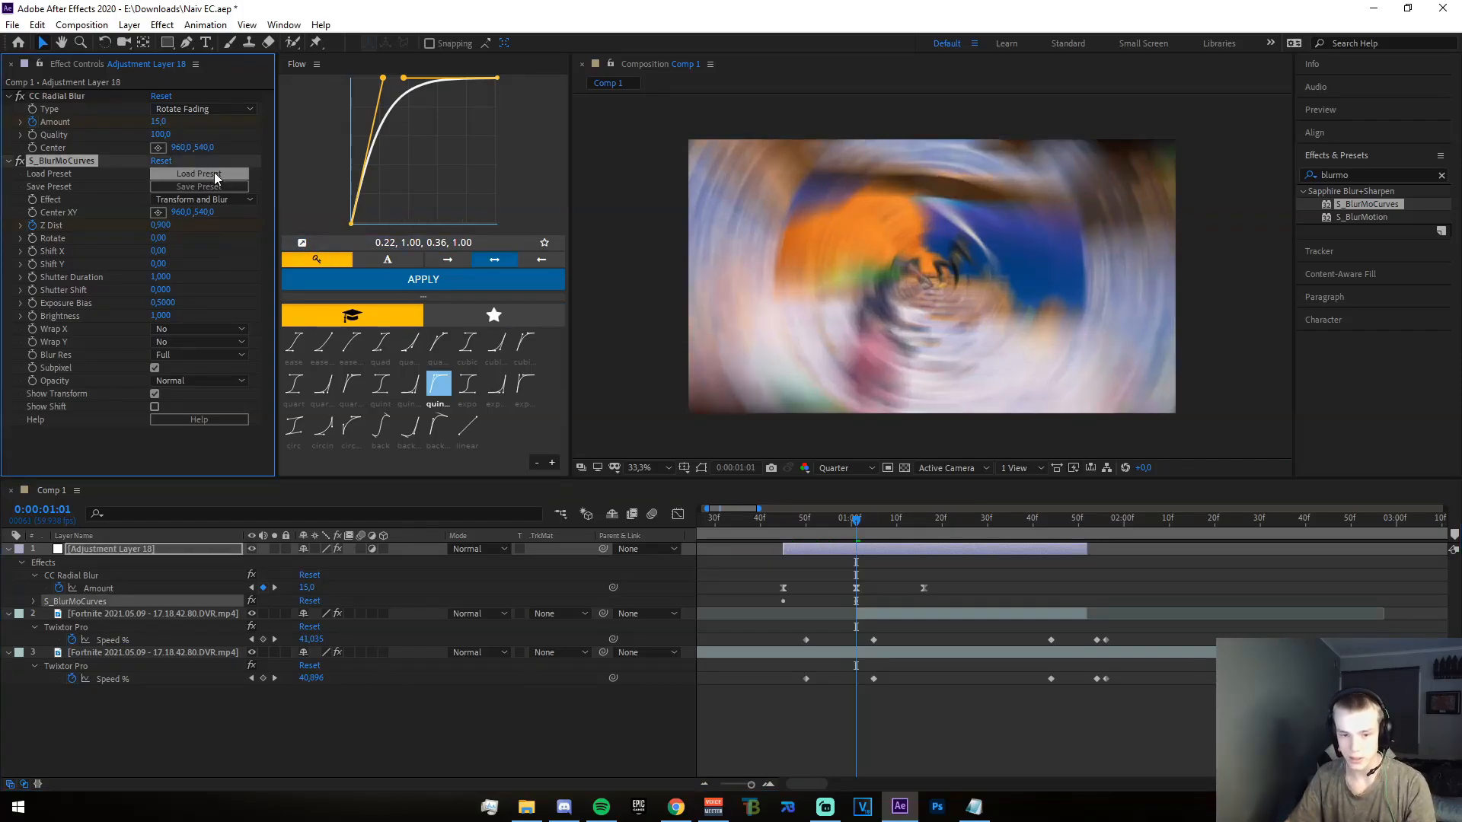
{"action": "left_click", "coordinate": [161, 225]}
{"action": "type", "text": "0,8"}
{"action": "type", "text": "9"}
{"action": "key", "text": "BackSpace"}
{"action": "type", "text": "88"}
{"action": "key", "text": "Return"}
- Set the S_BlurMoCurves Z Dist to 1 at the adjustment layer's end, 0:01:52
{"action": "left_click_drag", "start_coordinate": [865, 522], "coordinate": [1086, 545]}
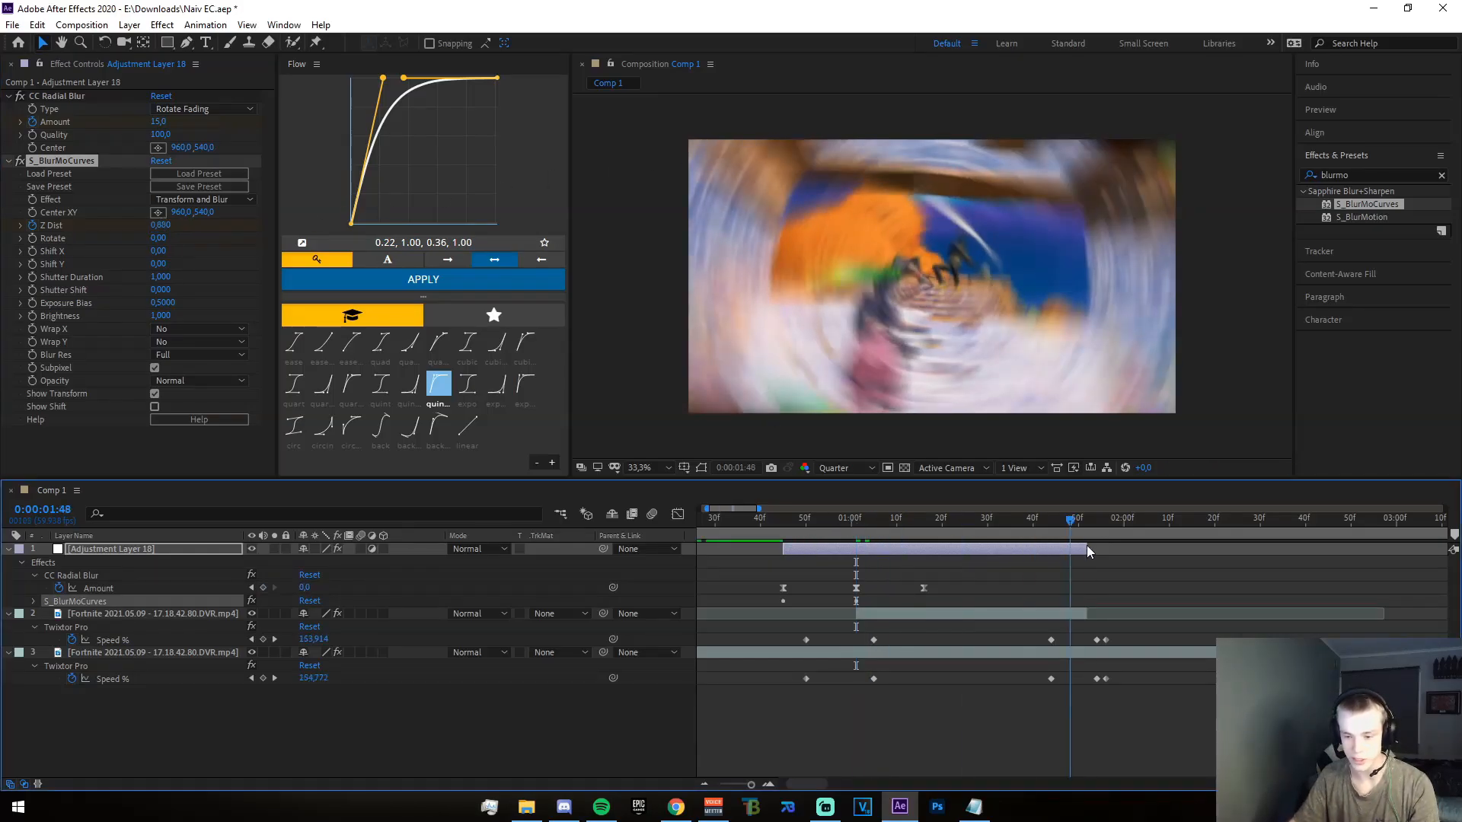
{"action": "left_click", "coordinate": [162, 225]}
{"action": "type", "text": "1"}
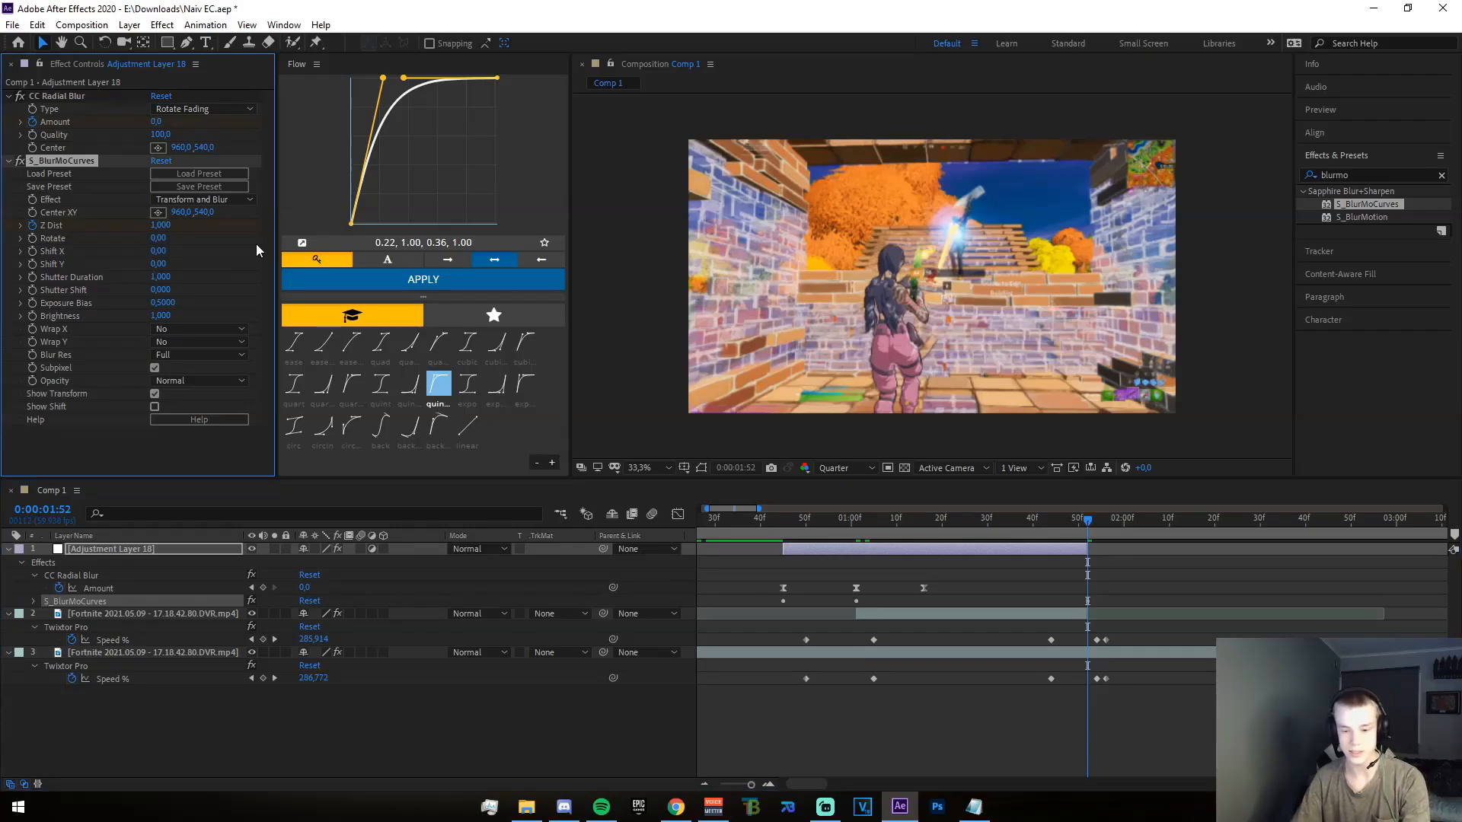
- Reveal the adjustment layer's Z Dist keyframes and apply Easy Ease to all three
{"action": "left_click", "coordinate": [926, 580]}
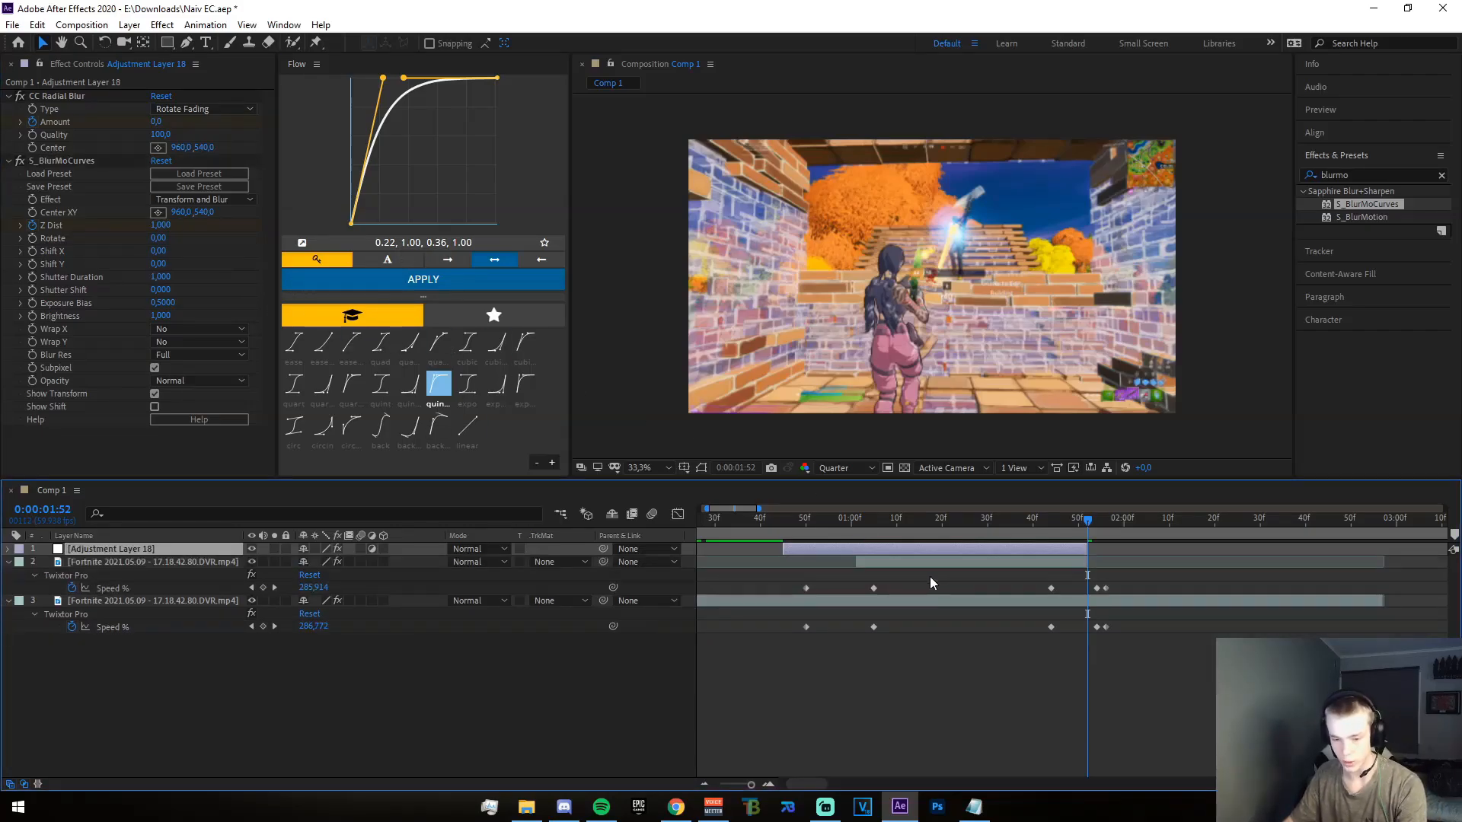
{"action": "key", "text": "u"}
{"action": "key", "text": "u"}
{"action": "left_click_drag", "start_coordinate": [1098, 636], "coordinate": [773, 646]}
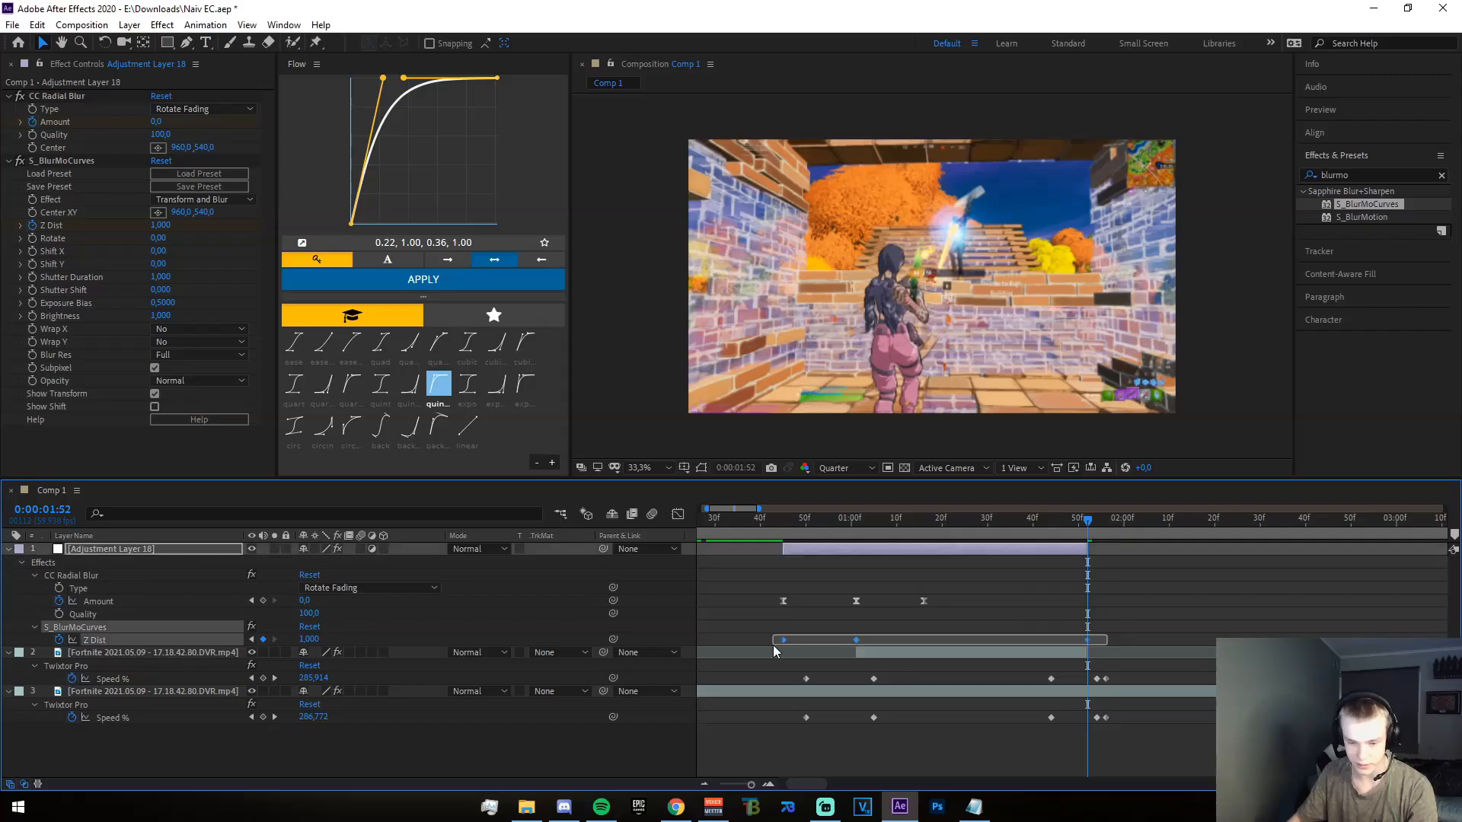
{"action": "right_click", "coordinate": [782, 641]}
{"action": "mouse_move", "coordinate": [879, 632]}
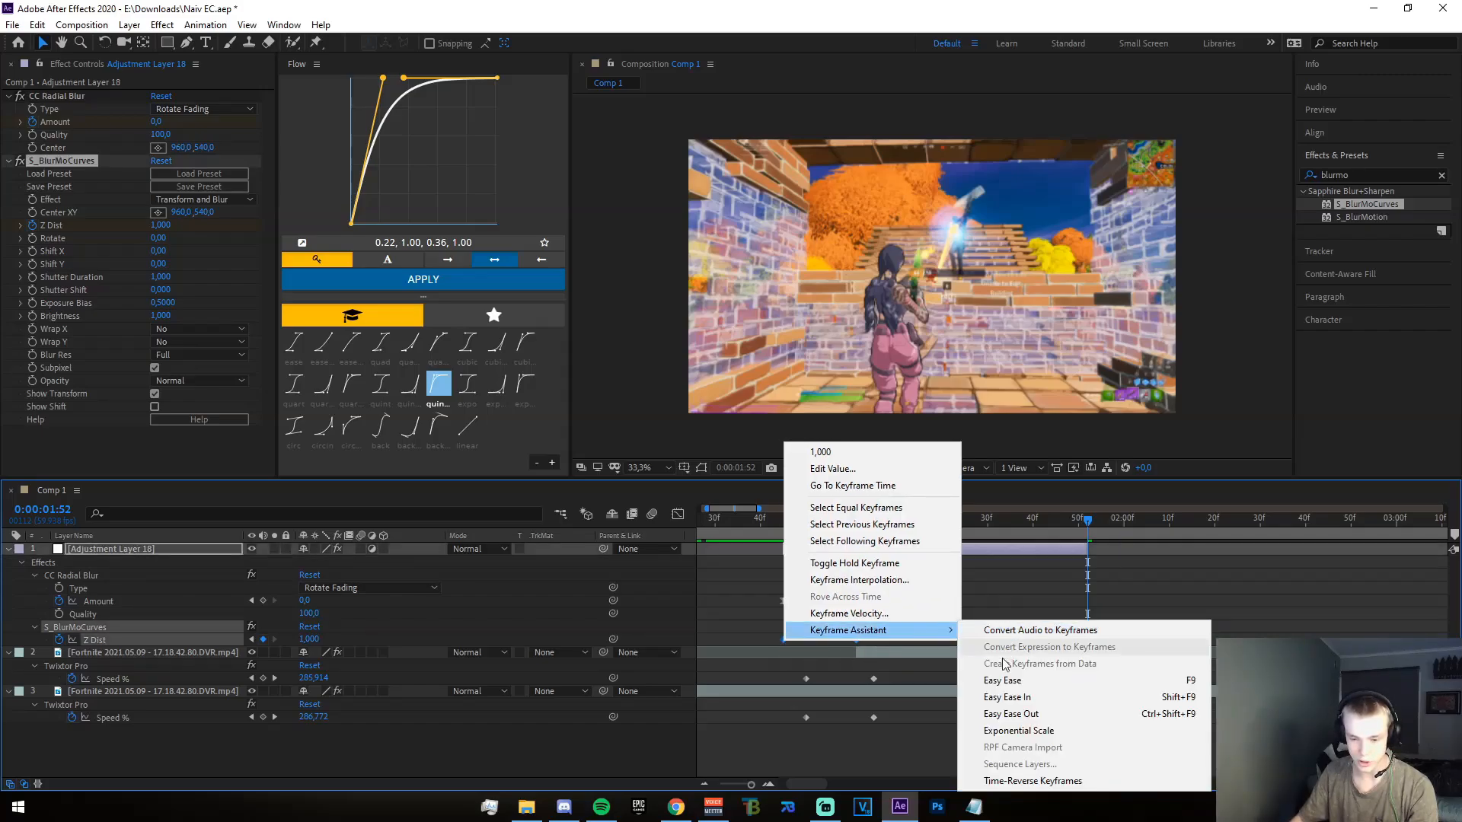
{"action": "left_click", "coordinate": [998, 680]}
- Reshape the Z Dist speed graph so the zoom changes sharply around the middle keyframe, and return to the layer view
{"action": "left_click", "coordinate": [677, 514]}
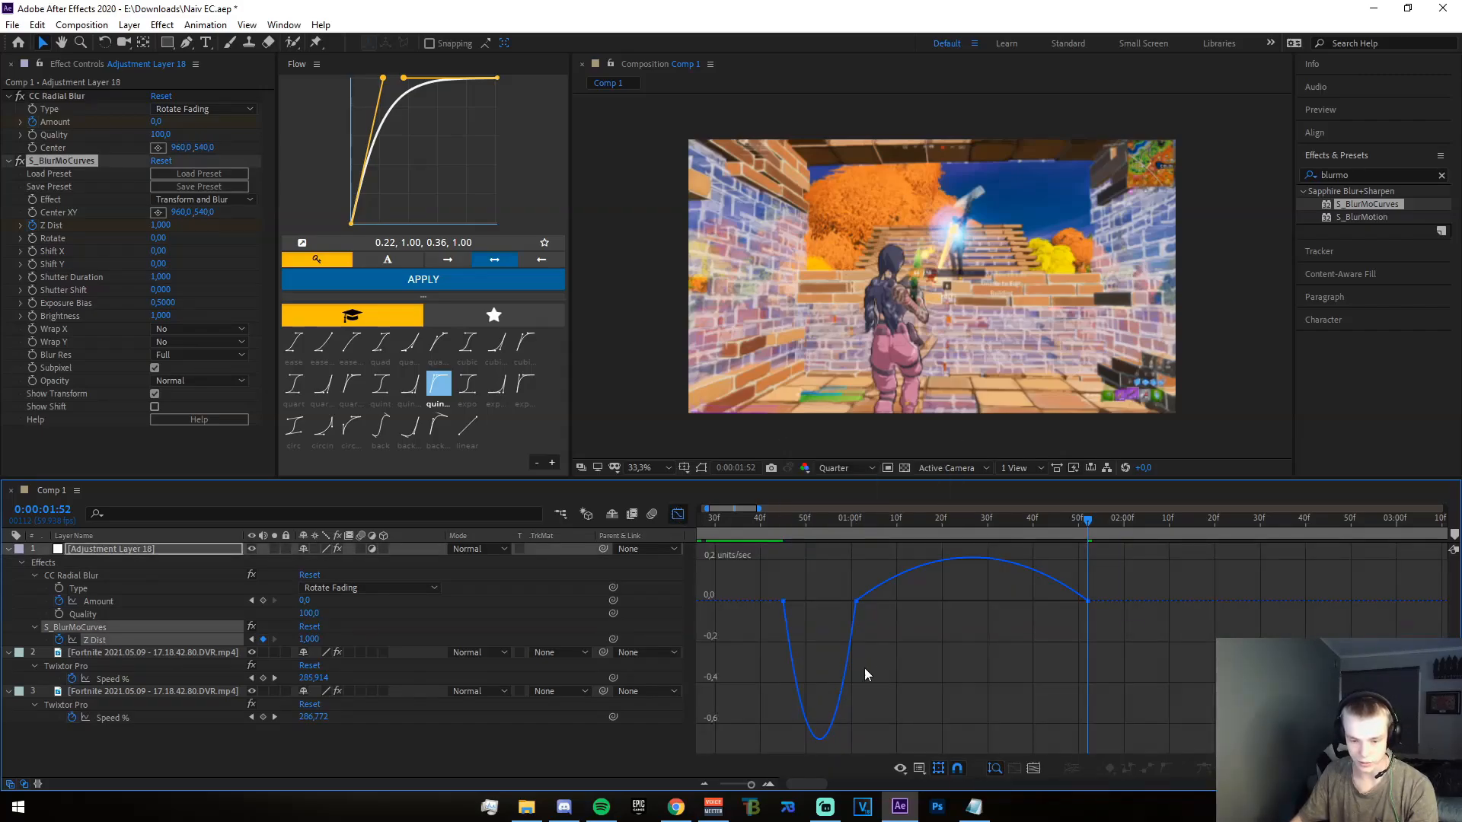
{"action": "left_click", "coordinate": [856, 602]}
{"action": "left_click_drag", "start_coordinate": [1048, 602], "coordinate": [999, 615]}
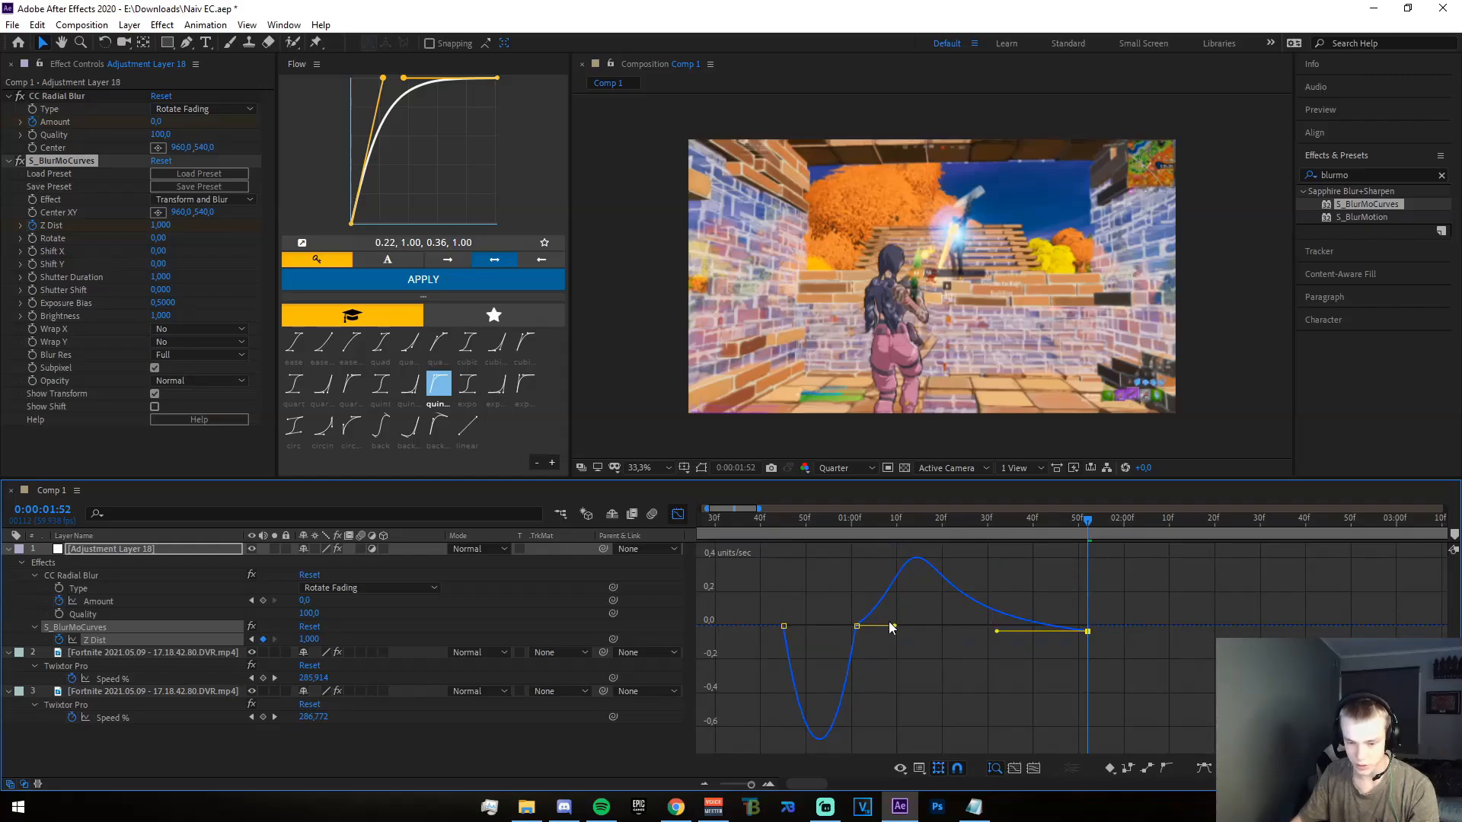
{"action": "left_click_drag", "start_coordinate": [894, 626], "coordinate": [862, 626]}
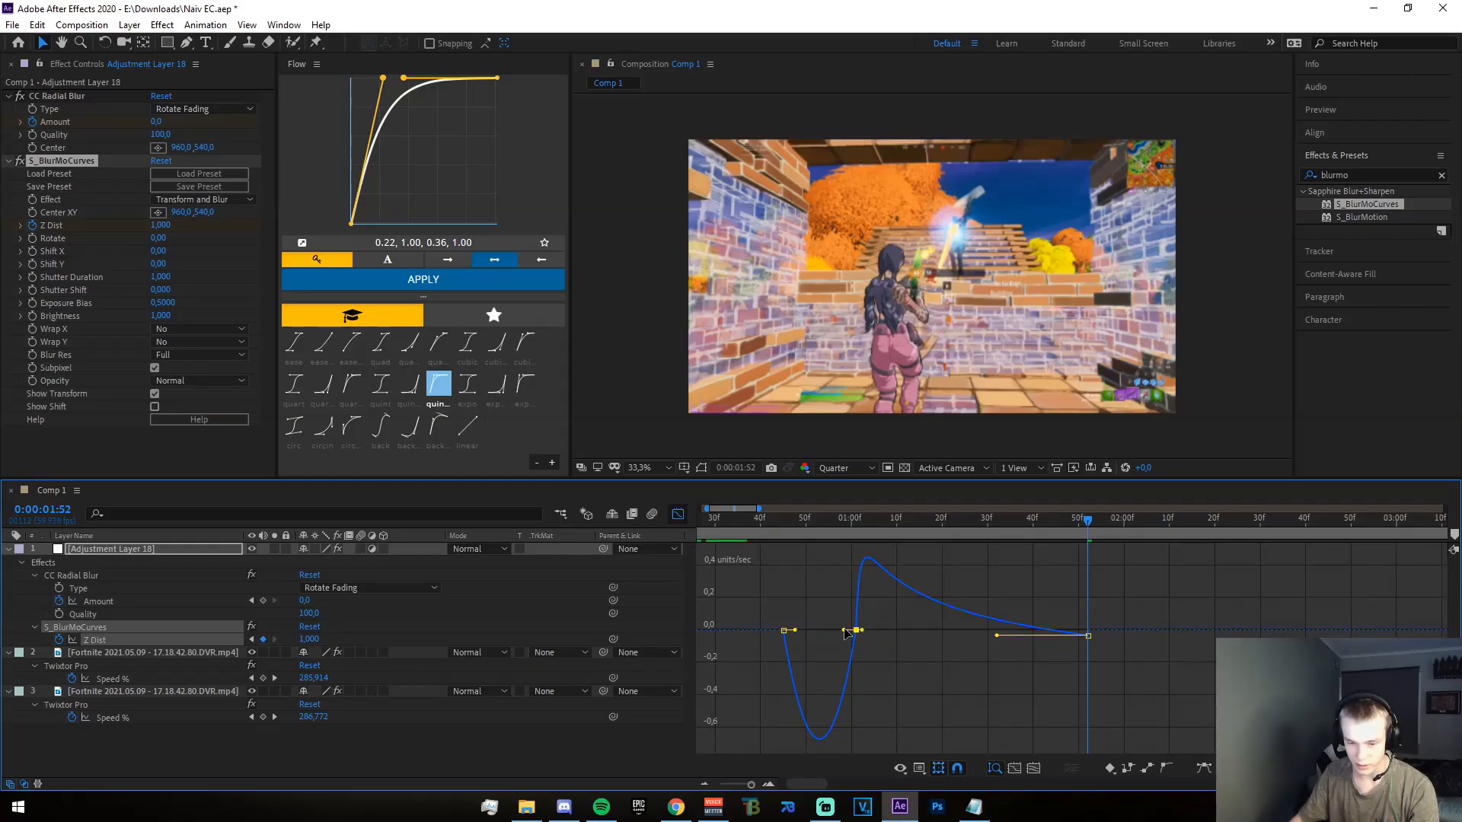
{"action": "left_click", "coordinate": [950, 683]}
{"action": "key", "text": "space"}
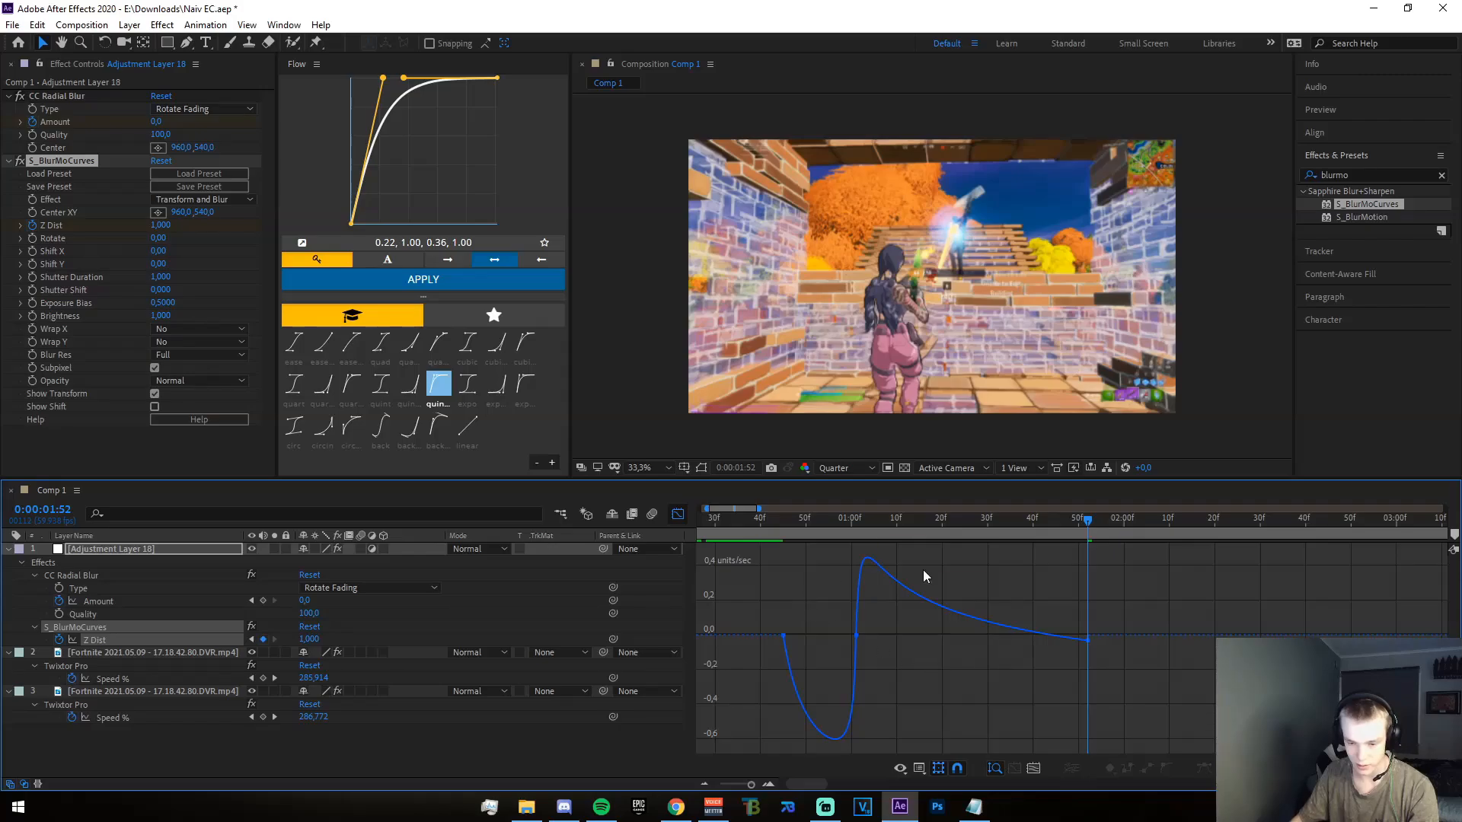
{"action": "left_click", "coordinate": [746, 519]}
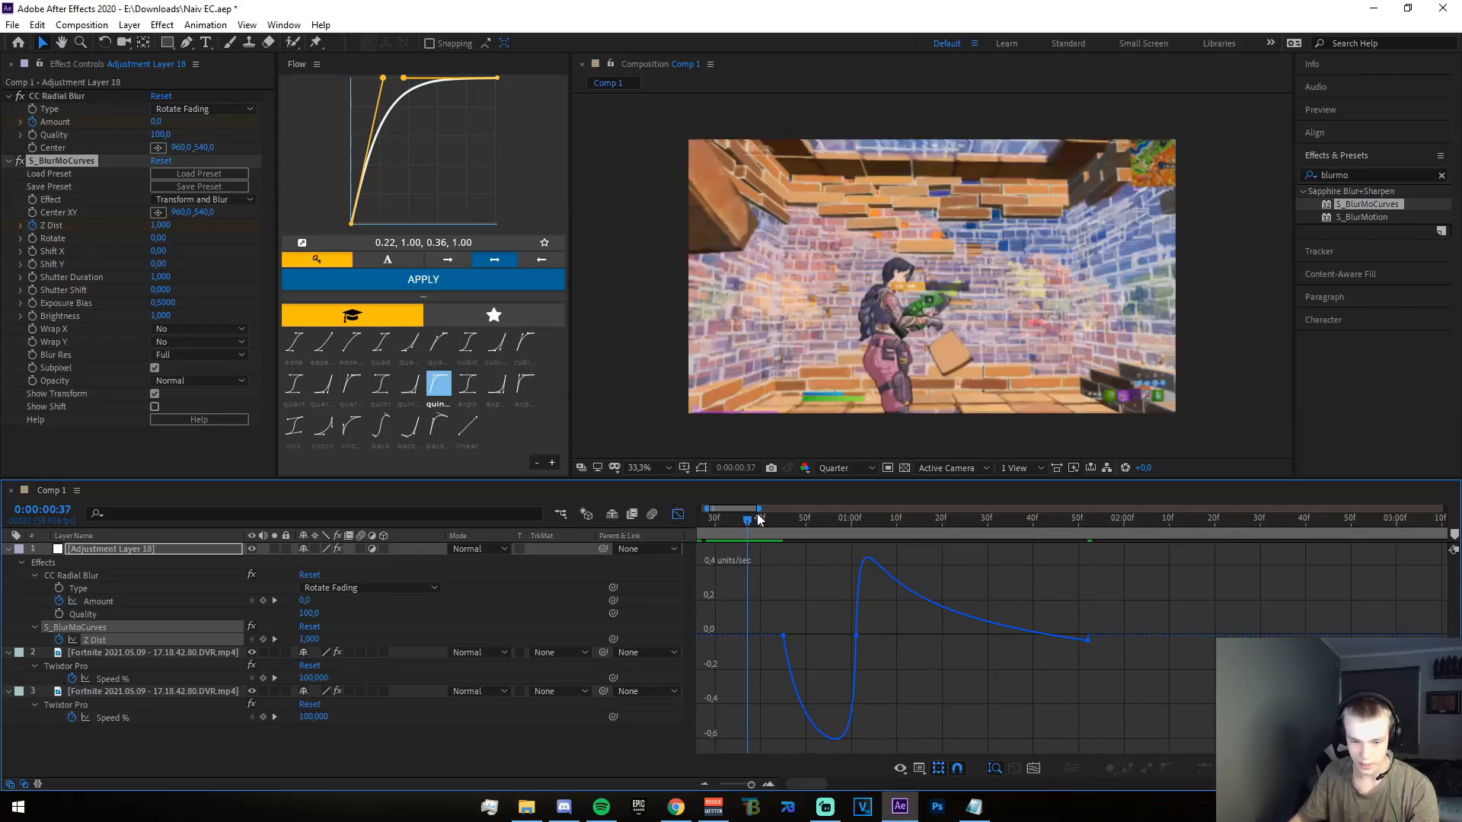
{"action": "left_click", "coordinate": [678, 514]}
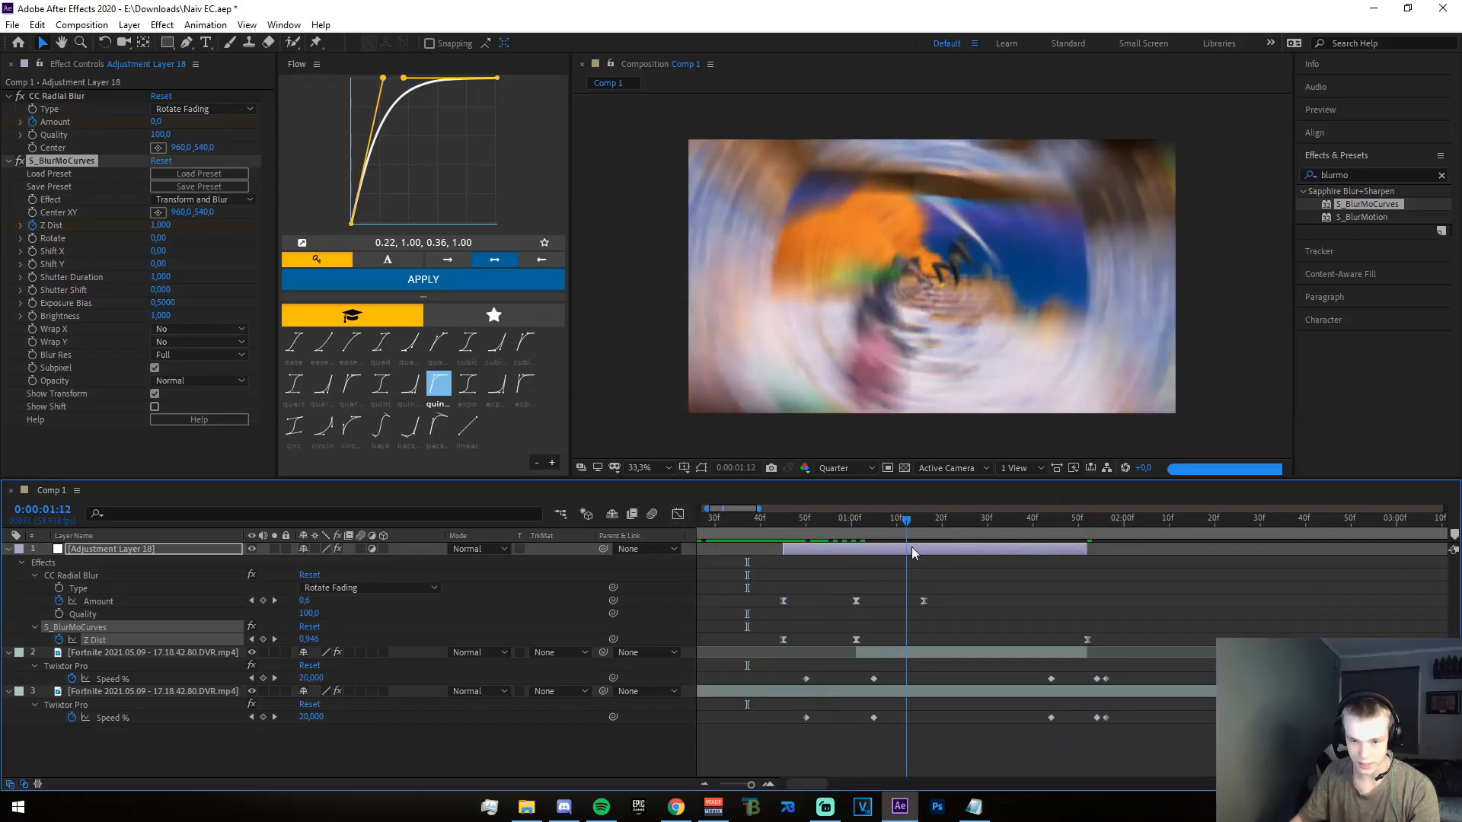
- Review the blur transition across the adjustment layer and stop at 0:01:10
{"action": "left_click_drag", "start_coordinate": [964, 553], "coordinate": [973, 602]}
{"action": "left_click", "coordinate": [969, 729]}
{"action": "left_click_drag", "start_coordinate": [978, 528], "coordinate": [892, 577]}
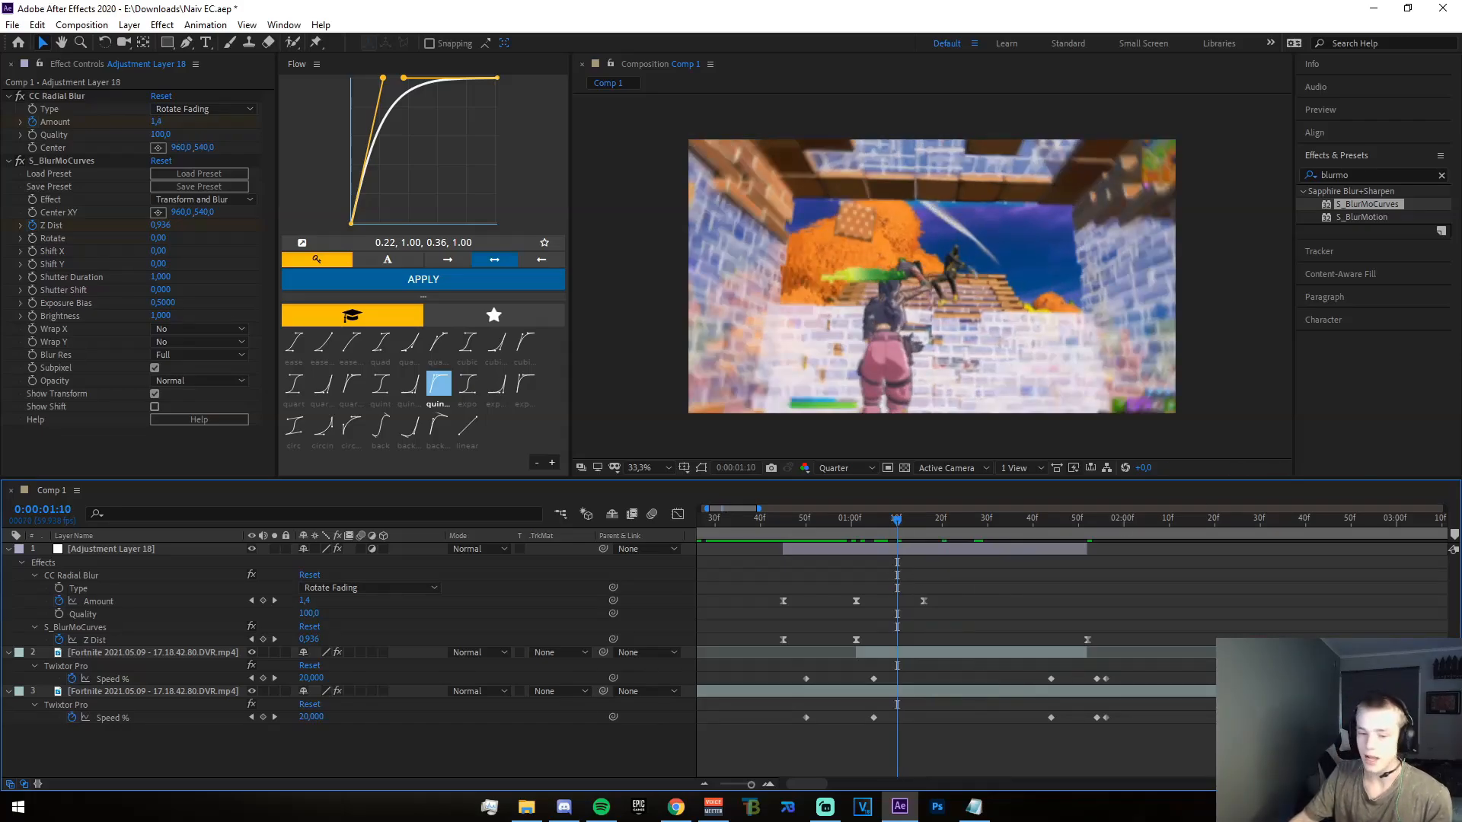
{"action": "right_click", "coordinate": [867, 734]}
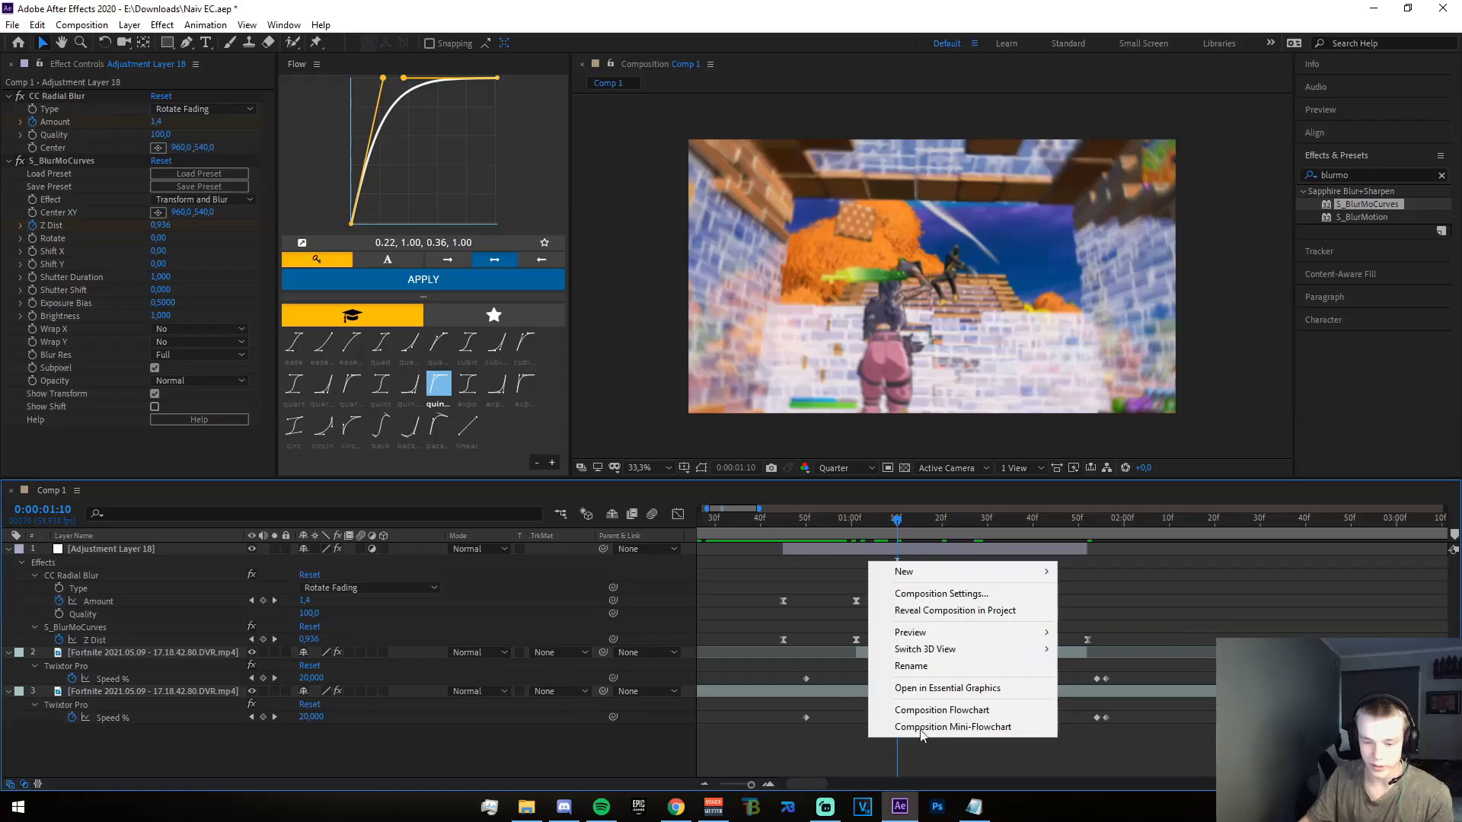
{"action": "mouse_move", "coordinate": [902, 573]}
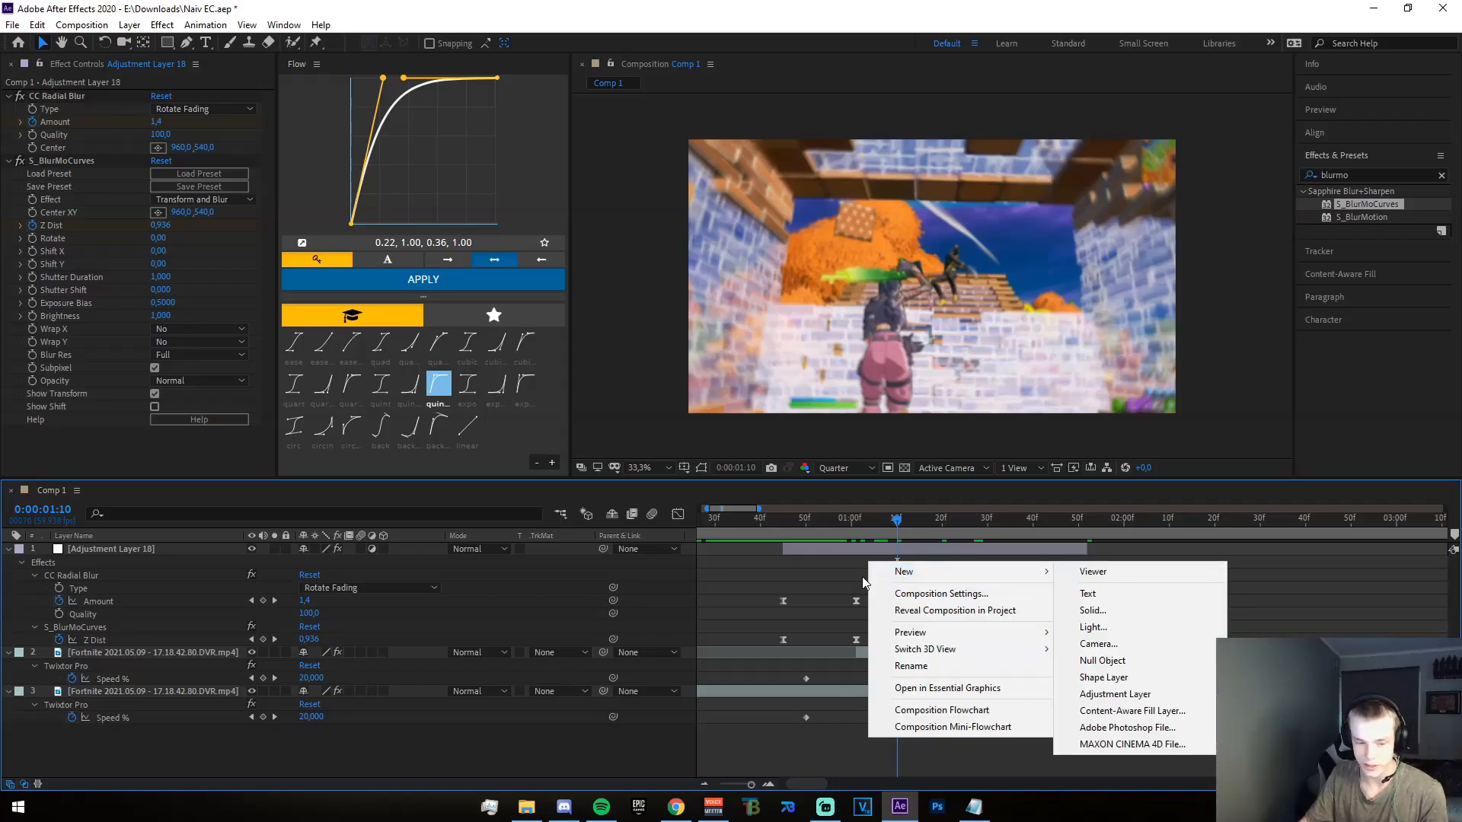
{"action": "left_click", "coordinate": [752, 743]}
- Duplicate the rotoscoped Fortnite clip layer directly below the adjustment layer twice
{"action": "left_click", "coordinate": [938, 654]}
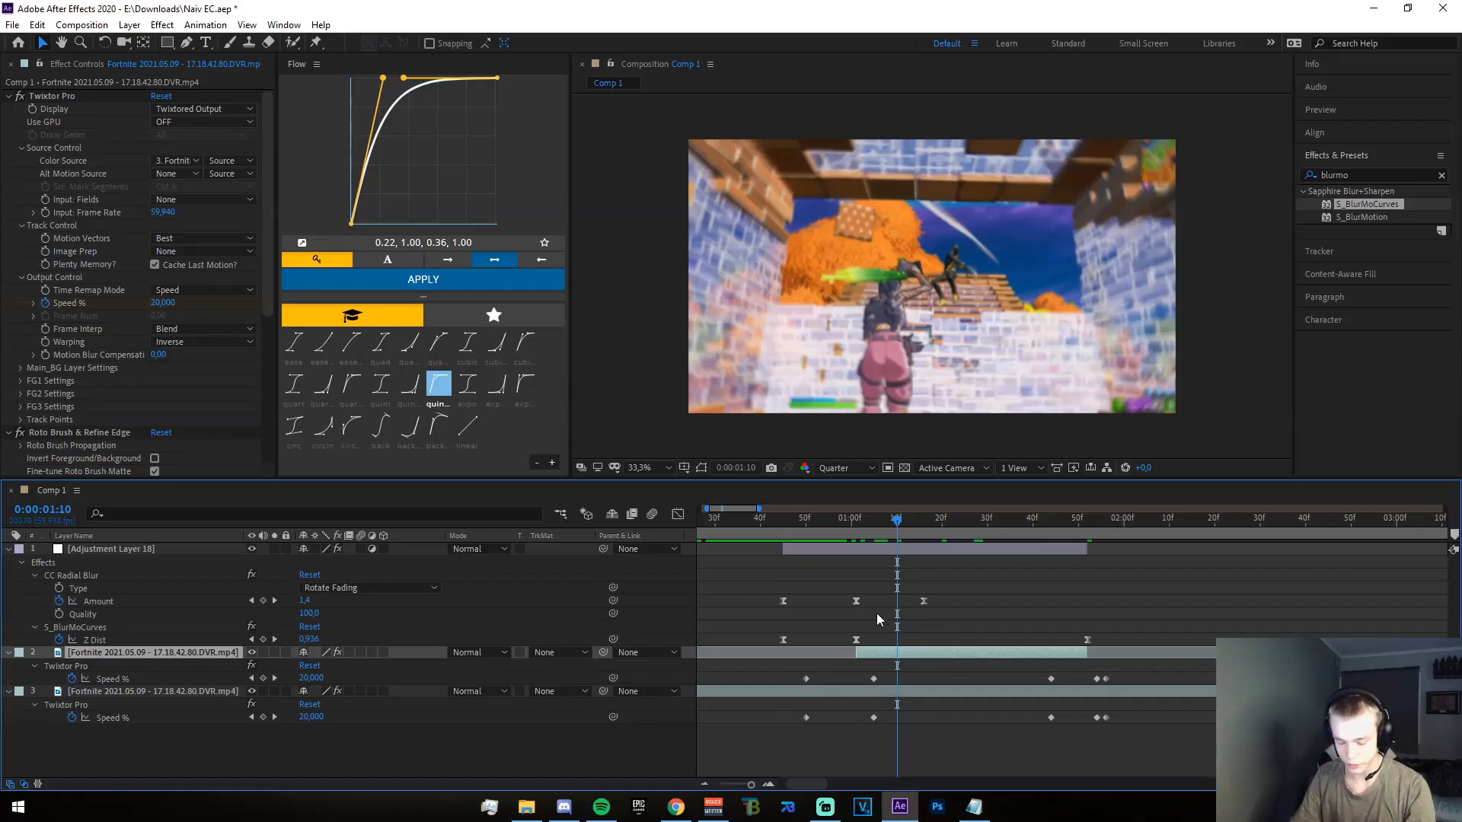
{"action": "key", "text": "ctrl+d"}
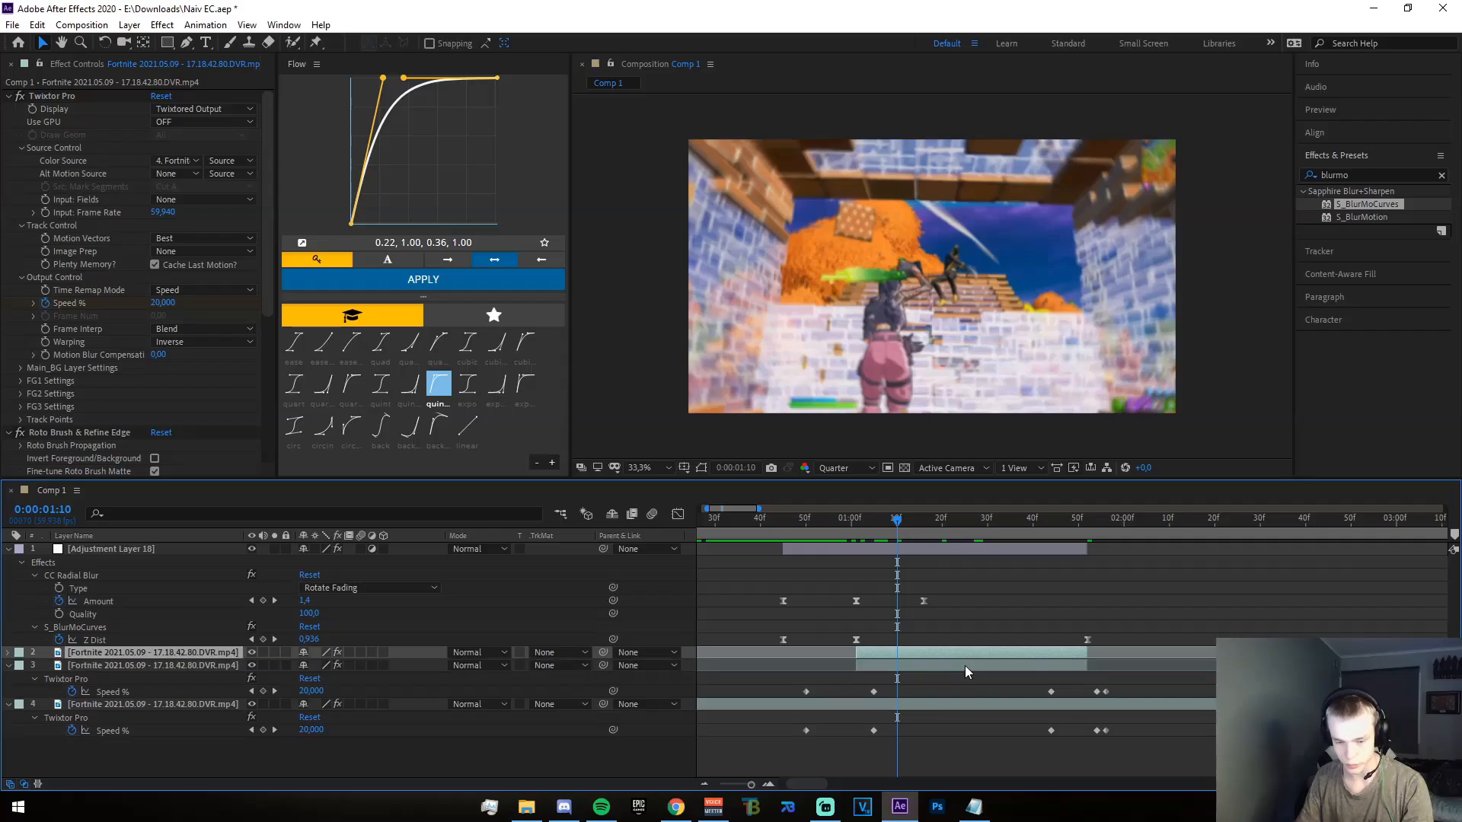
{"action": "key", "text": "ctrl+d"}
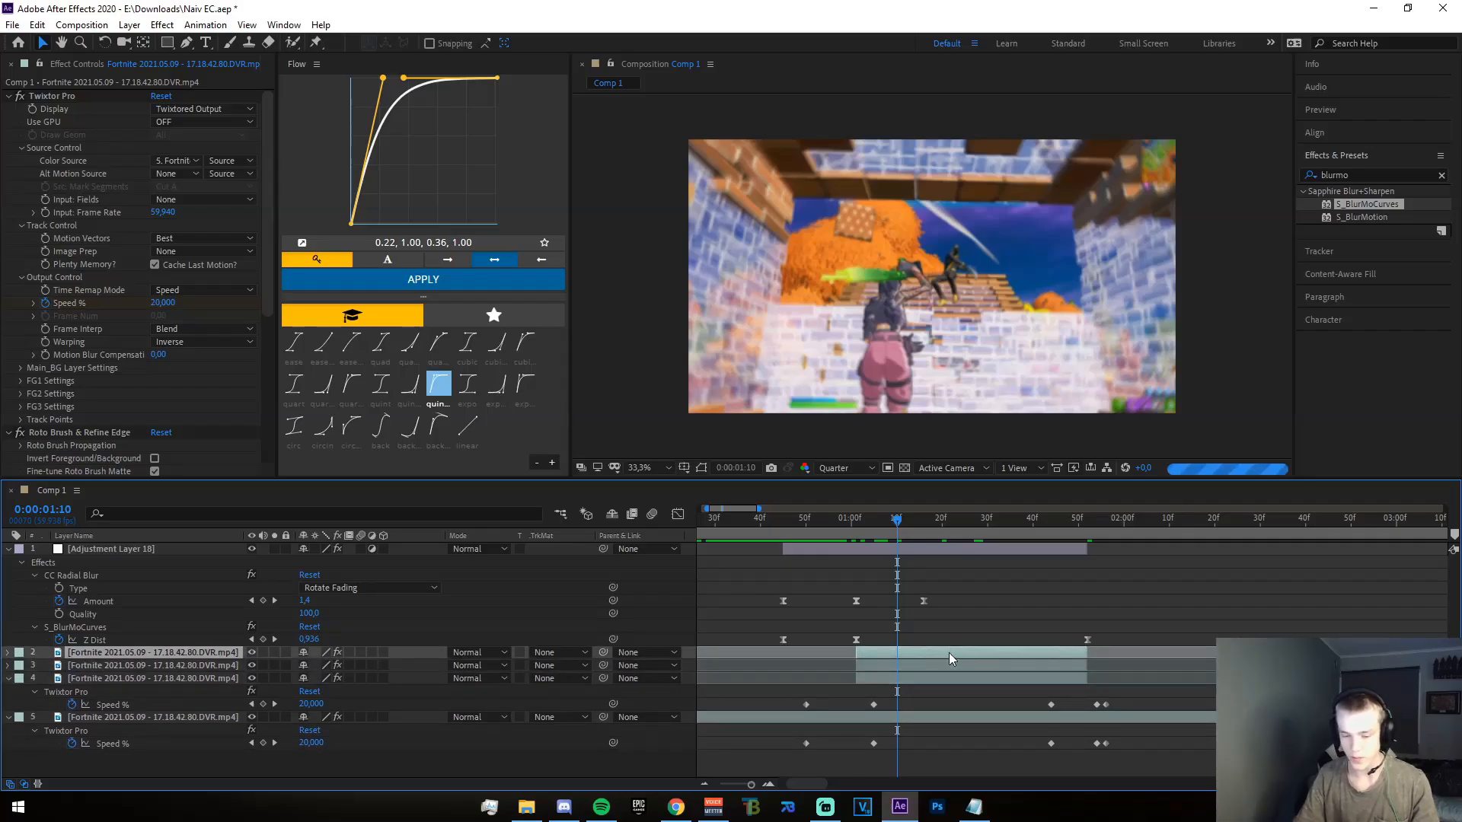
- Try the Add blending mode on the lowest of the three rotoscoped clip layers
{"action": "left_click", "coordinate": [941, 677]}
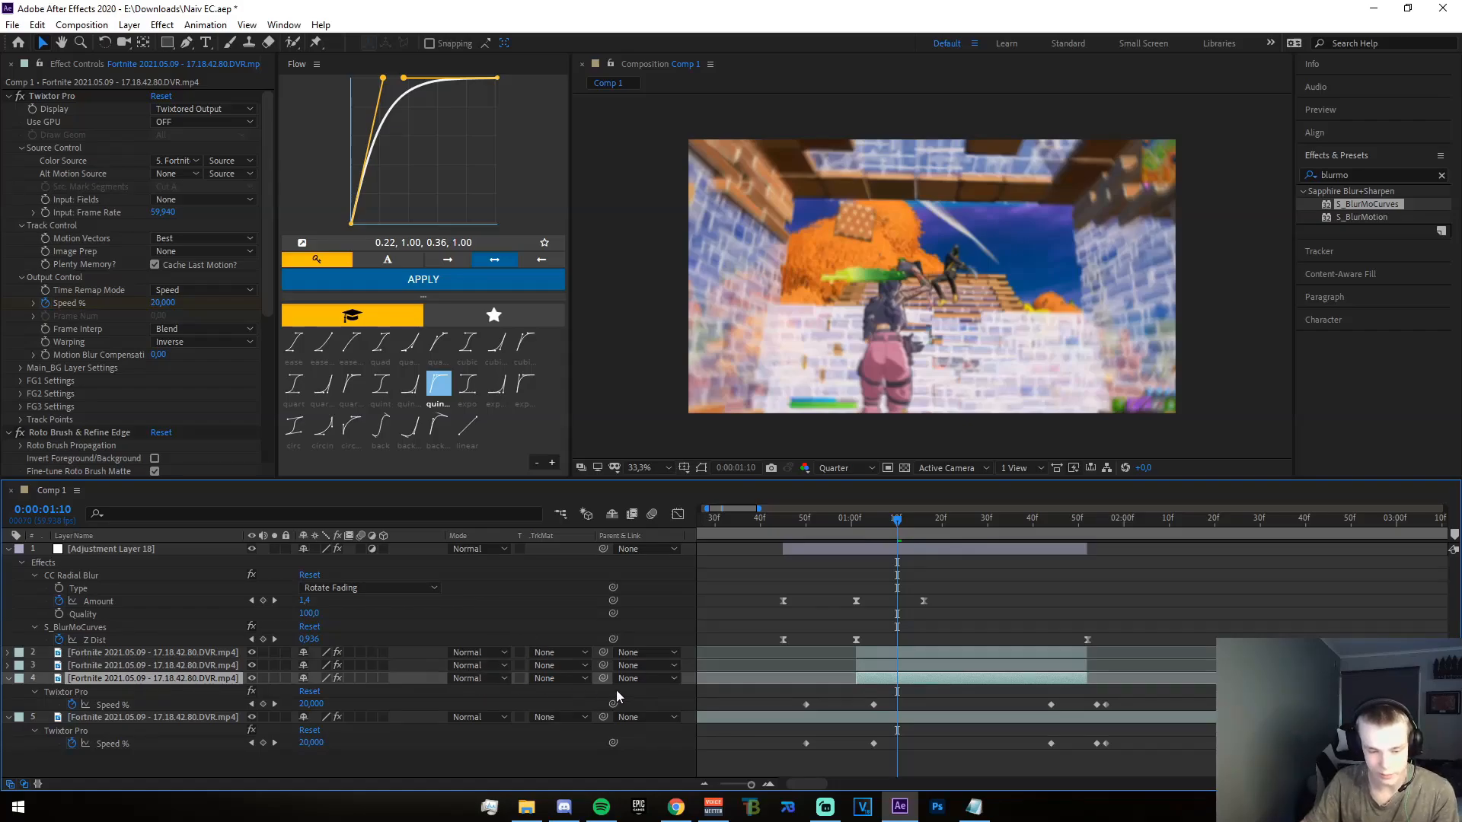
{"action": "left_click", "coordinate": [478, 678]}
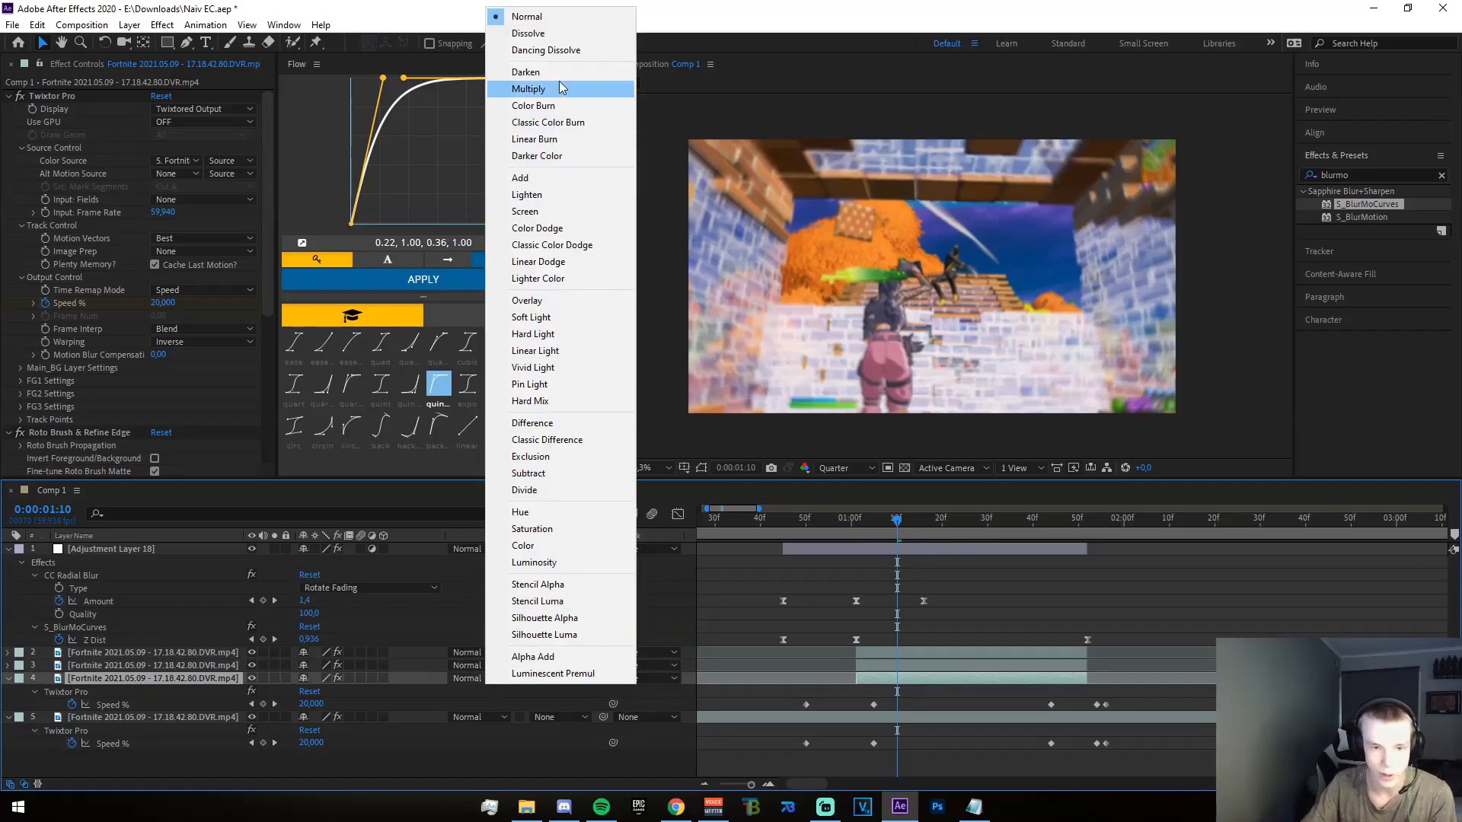
{"action": "left_click", "coordinate": [532, 178]}
- Set the top rotoscoped copy's blending mode to Add and apply the Find Edges effect to it with Invert enabled
{"action": "left_click", "coordinate": [478, 652]}
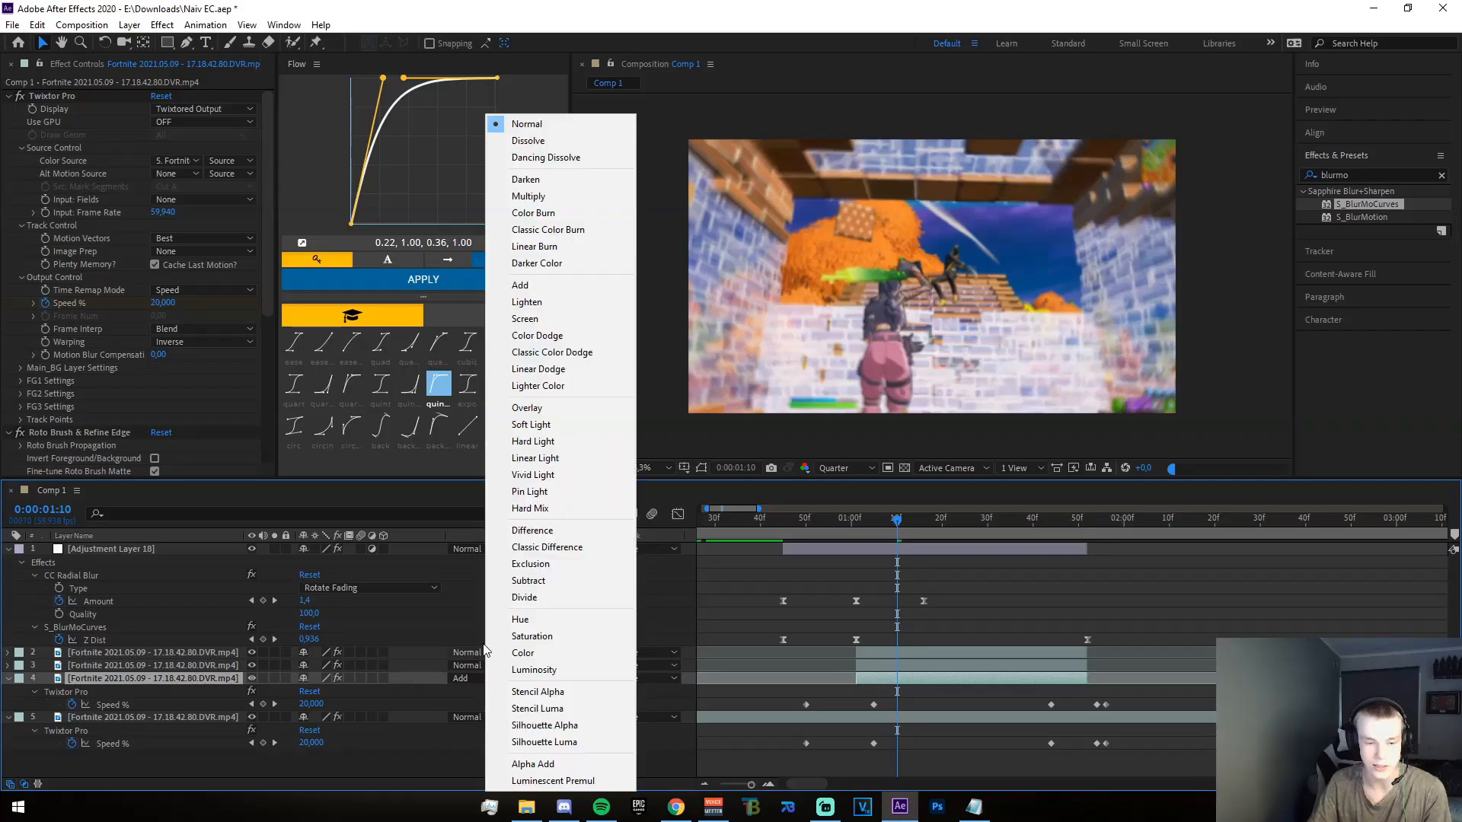
{"action": "left_click", "coordinate": [538, 284]}
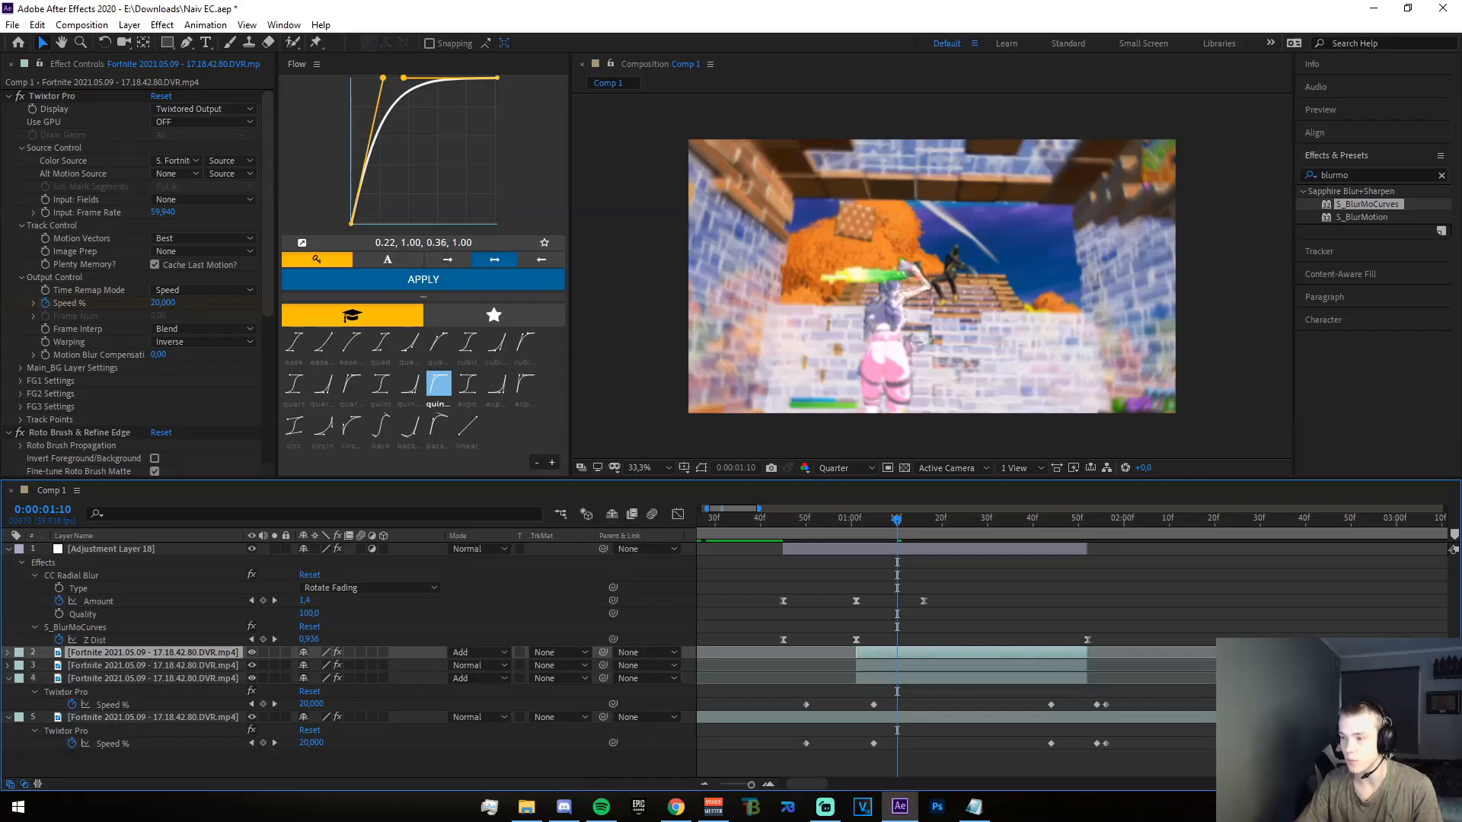
{"action": "left_click", "coordinate": [1365, 150]}
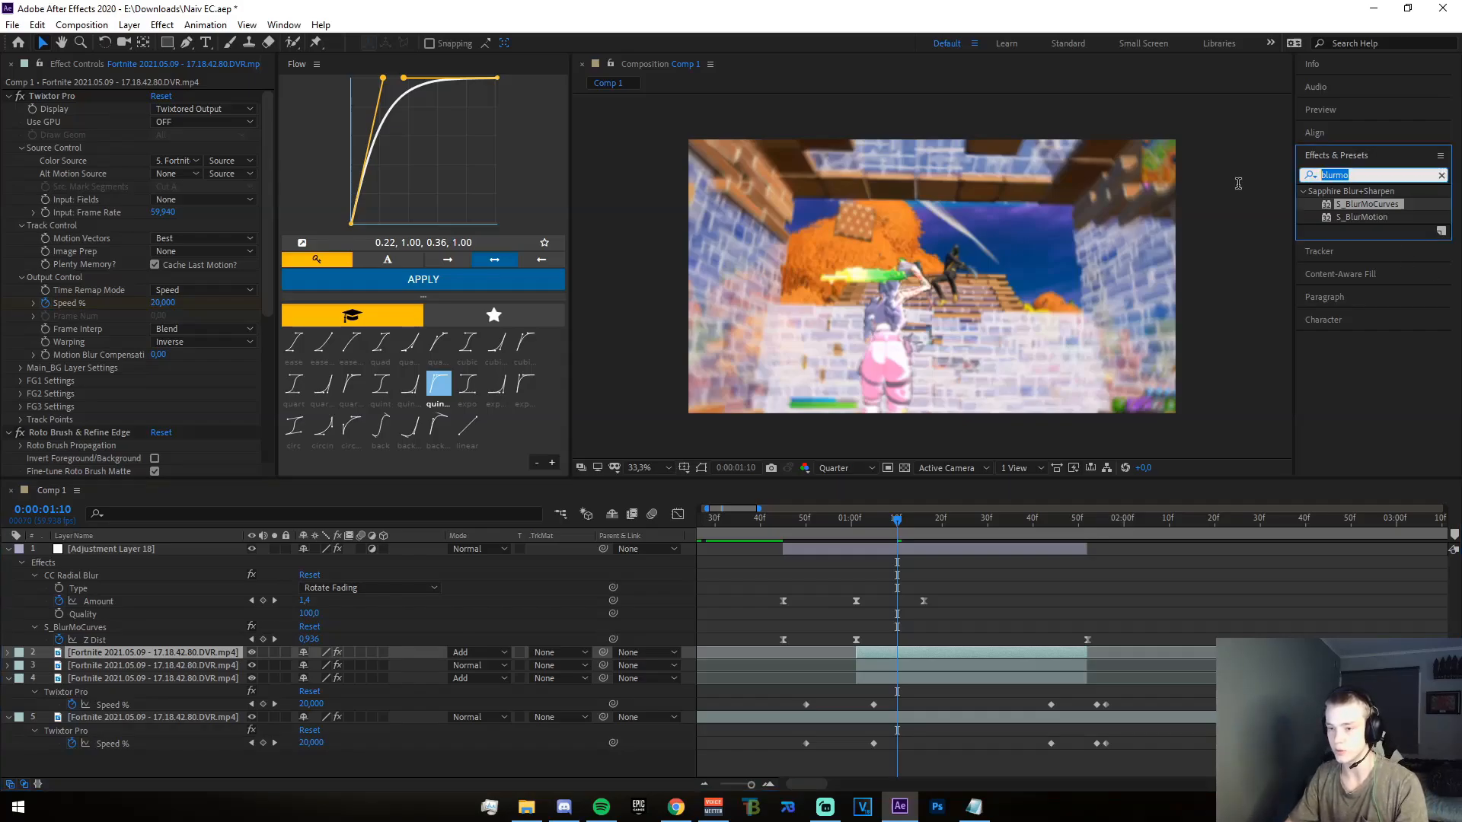
{"action": "type", "text": "find"}
{"action": "left_click_drag", "start_coordinate": [1368, 204], "coordinate": [904, 655]}
{"action": "left_click", "coordinate": [905, 652]}
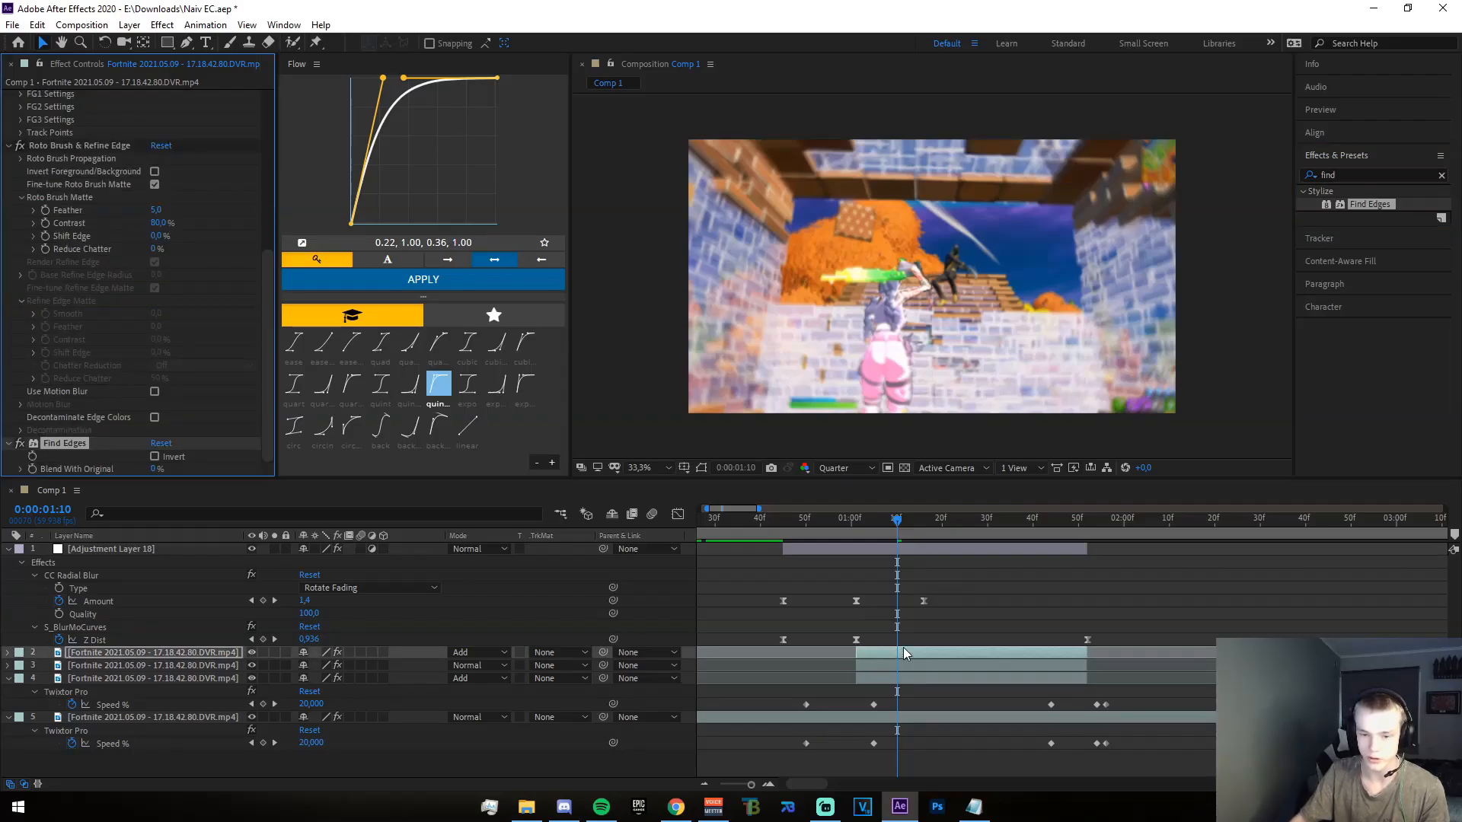
{"action": "left_click", "coordinate": [154, 457]}
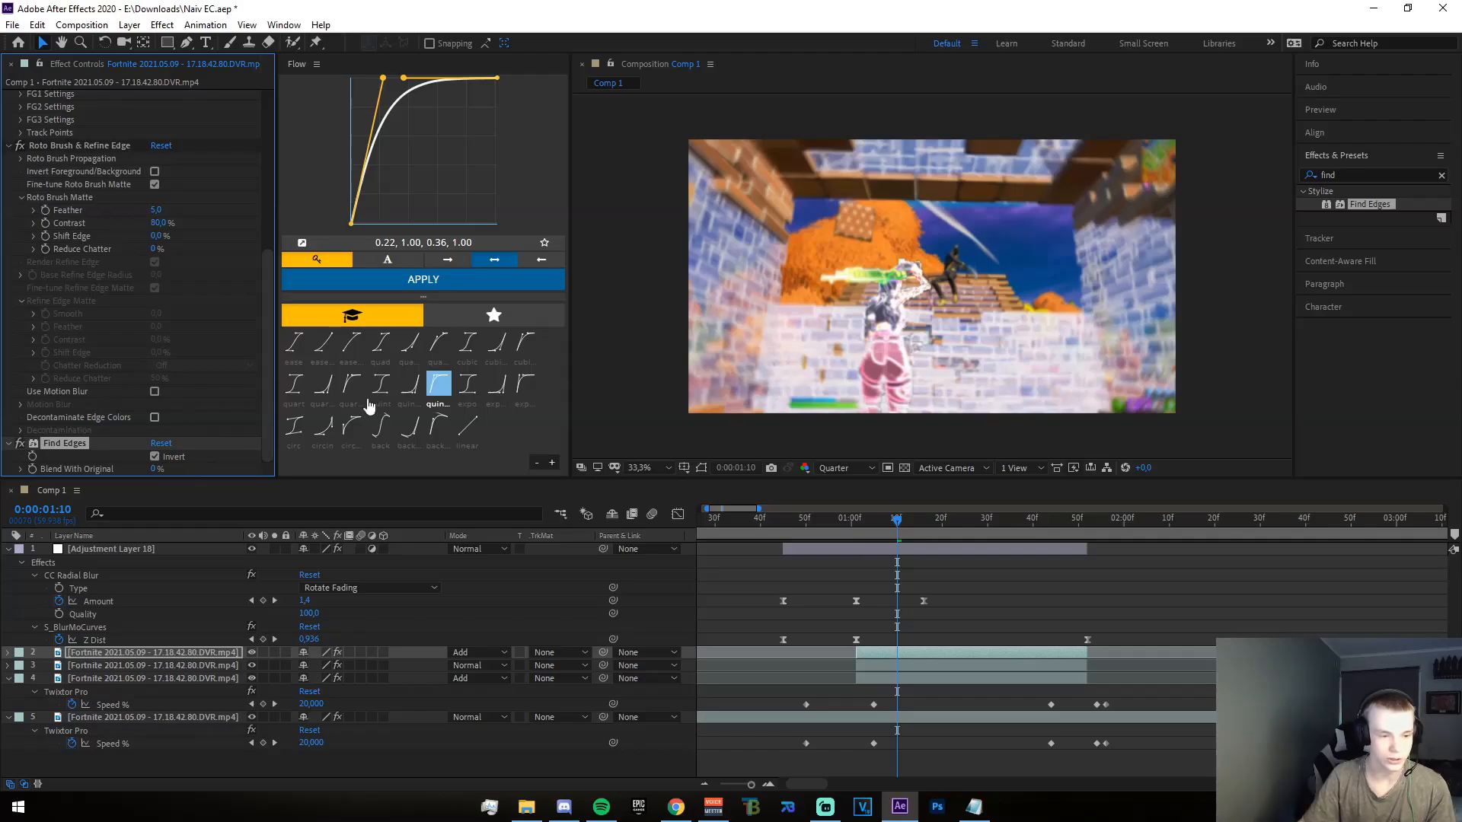
- Find the S_CloudsPsyko effect and apply it to the top rotoscoped copy
{"action": "left_click", "coordinate": [1377, 177]}
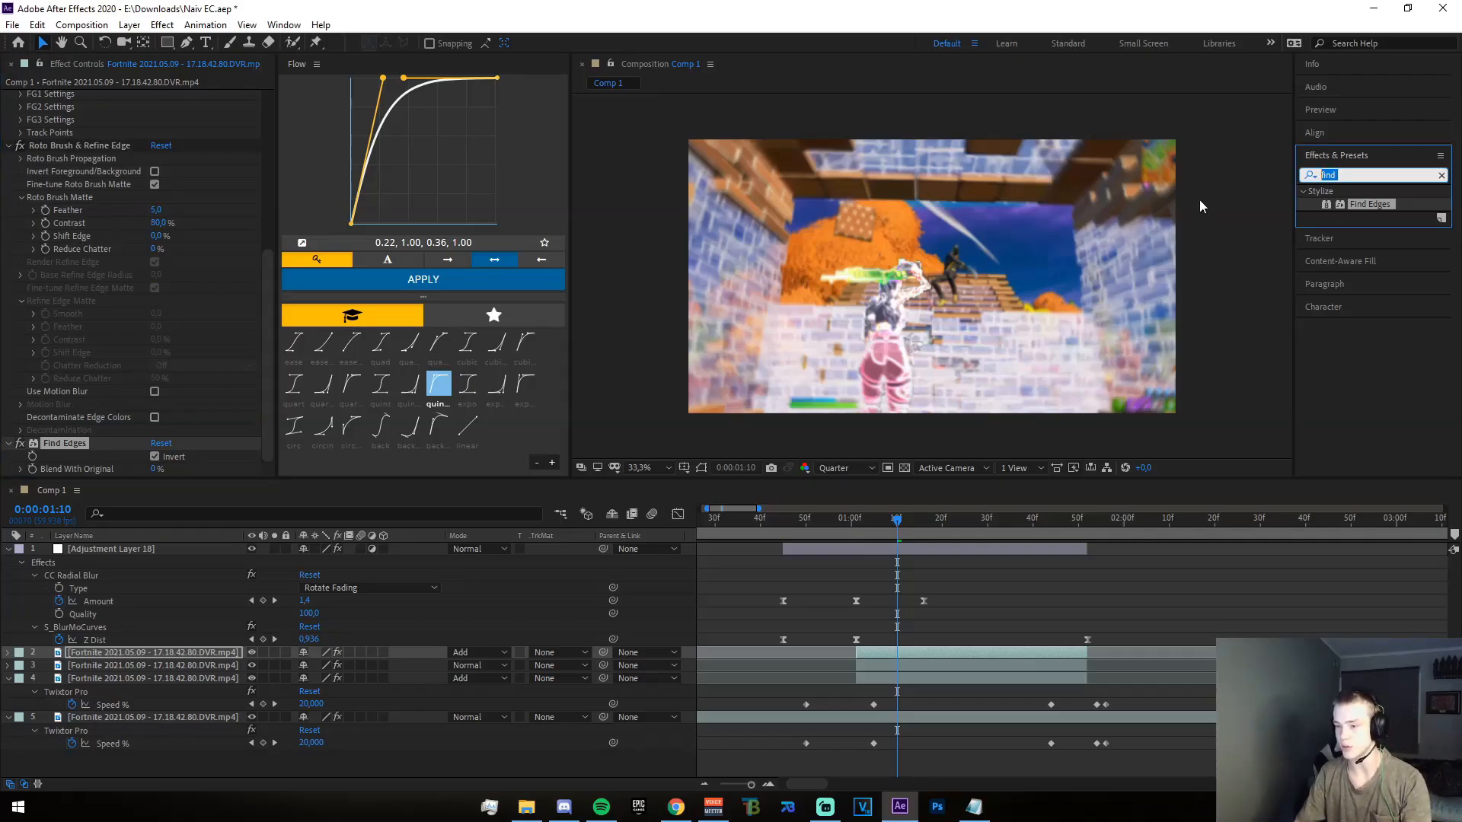
{"action": "type", "text": "clo"}
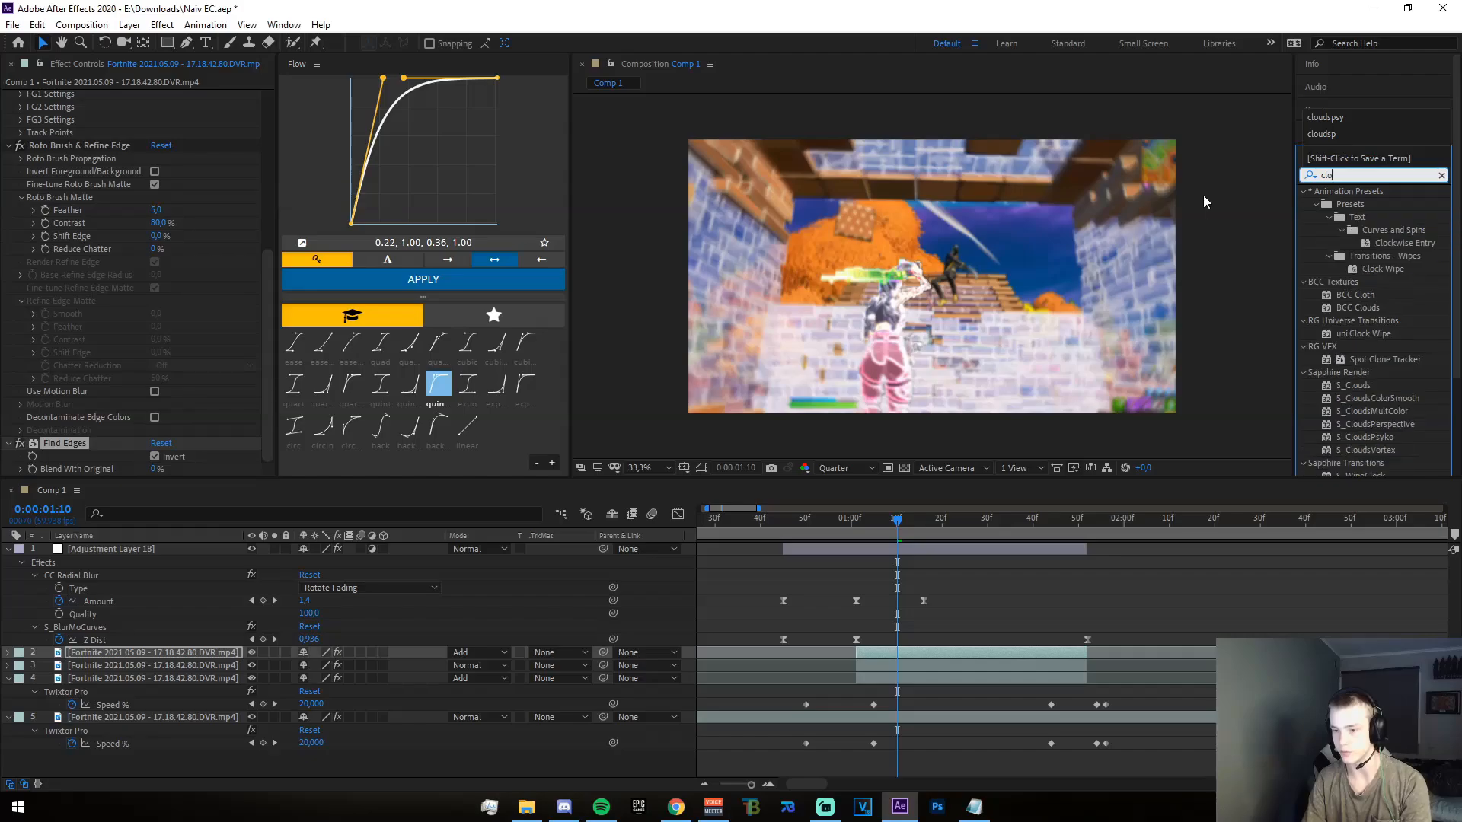
{"action": "type", "text": "uds"}
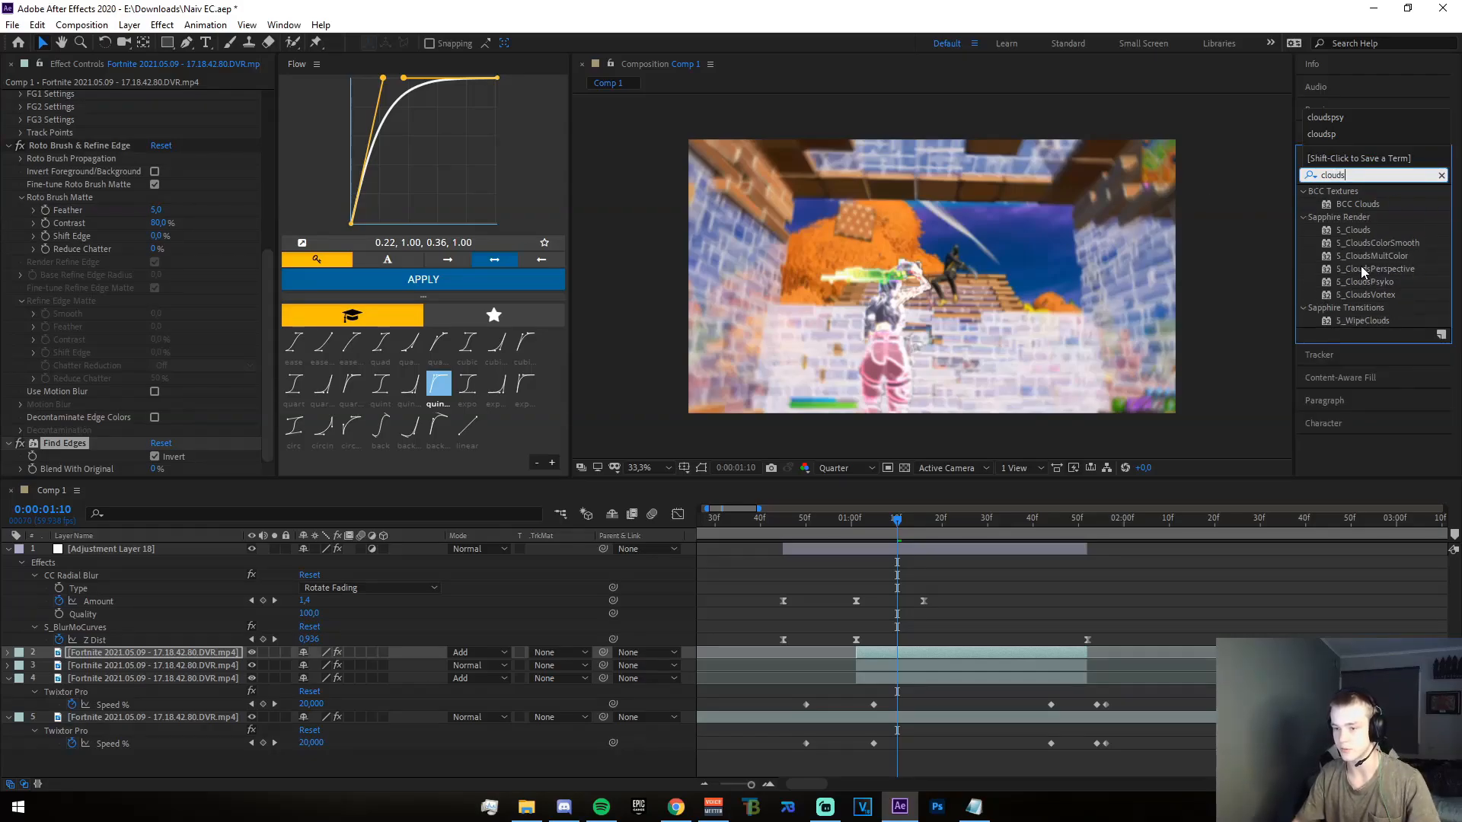
{"action": "type", "text": "ps"}
{"action": "left_click_drag", "start_coordinate": [1374, 203], "coordinate": [913, 655]}
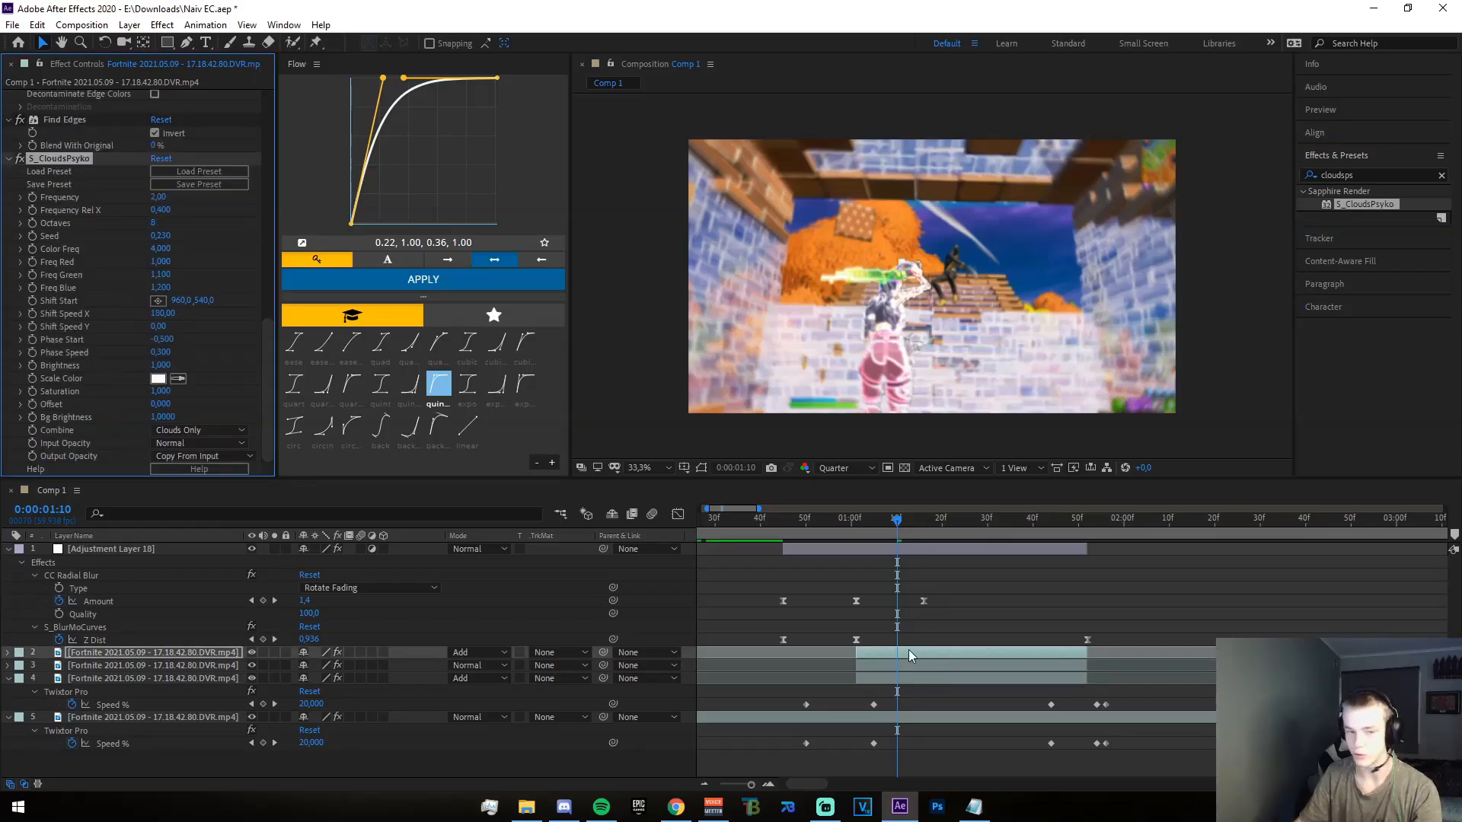
- Set the Frequency of S_CloudsPsyko on the top rotoscoped copy to 0,15
{"action": "left_click", "coordinate": [157, 198]}
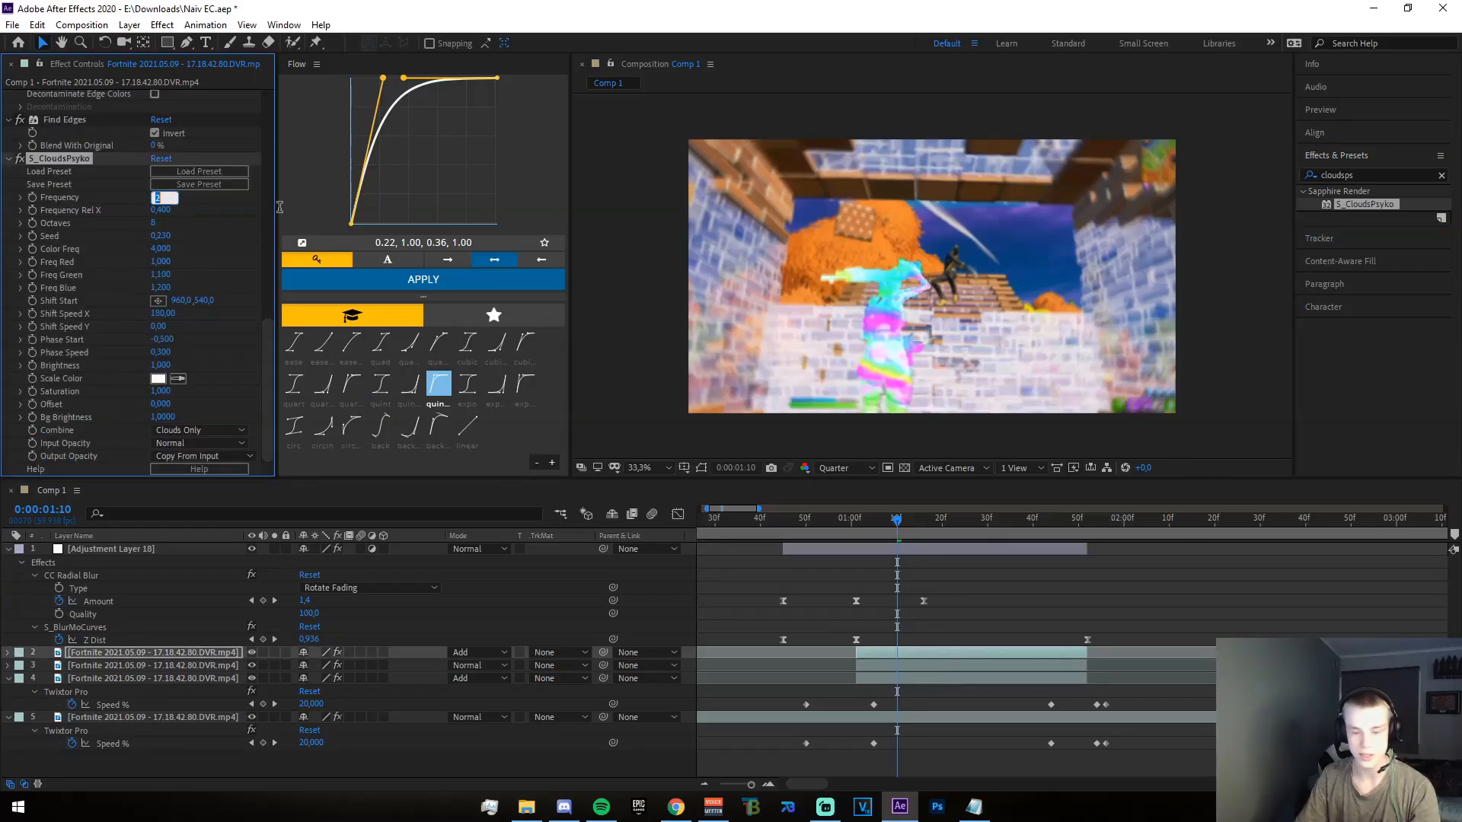
{"action": "type", "text": "0,15"}
{"action": "key", "text": "Return"}
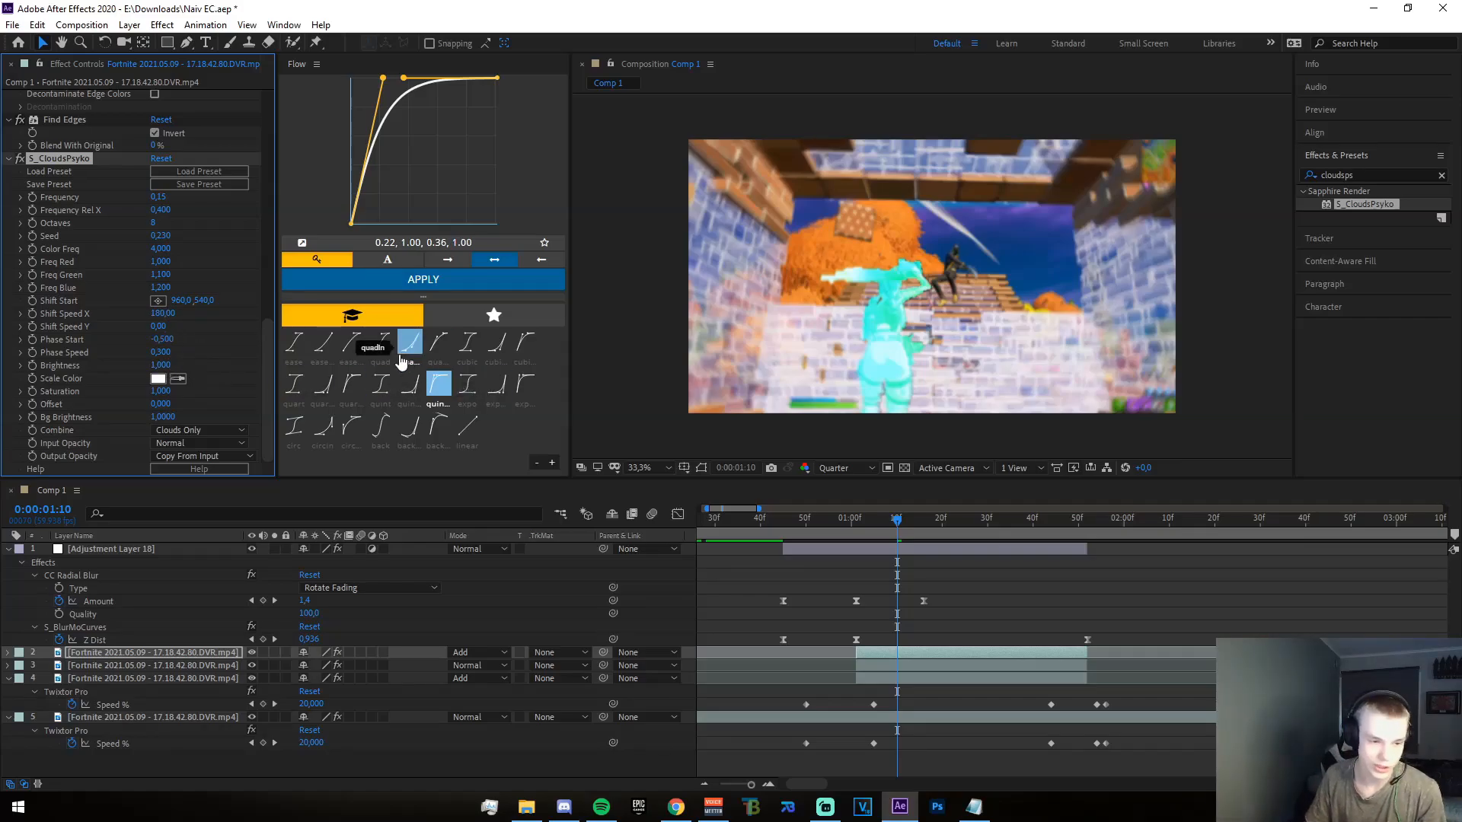
{"action": "left_click", "coordinate": [164, 368]}
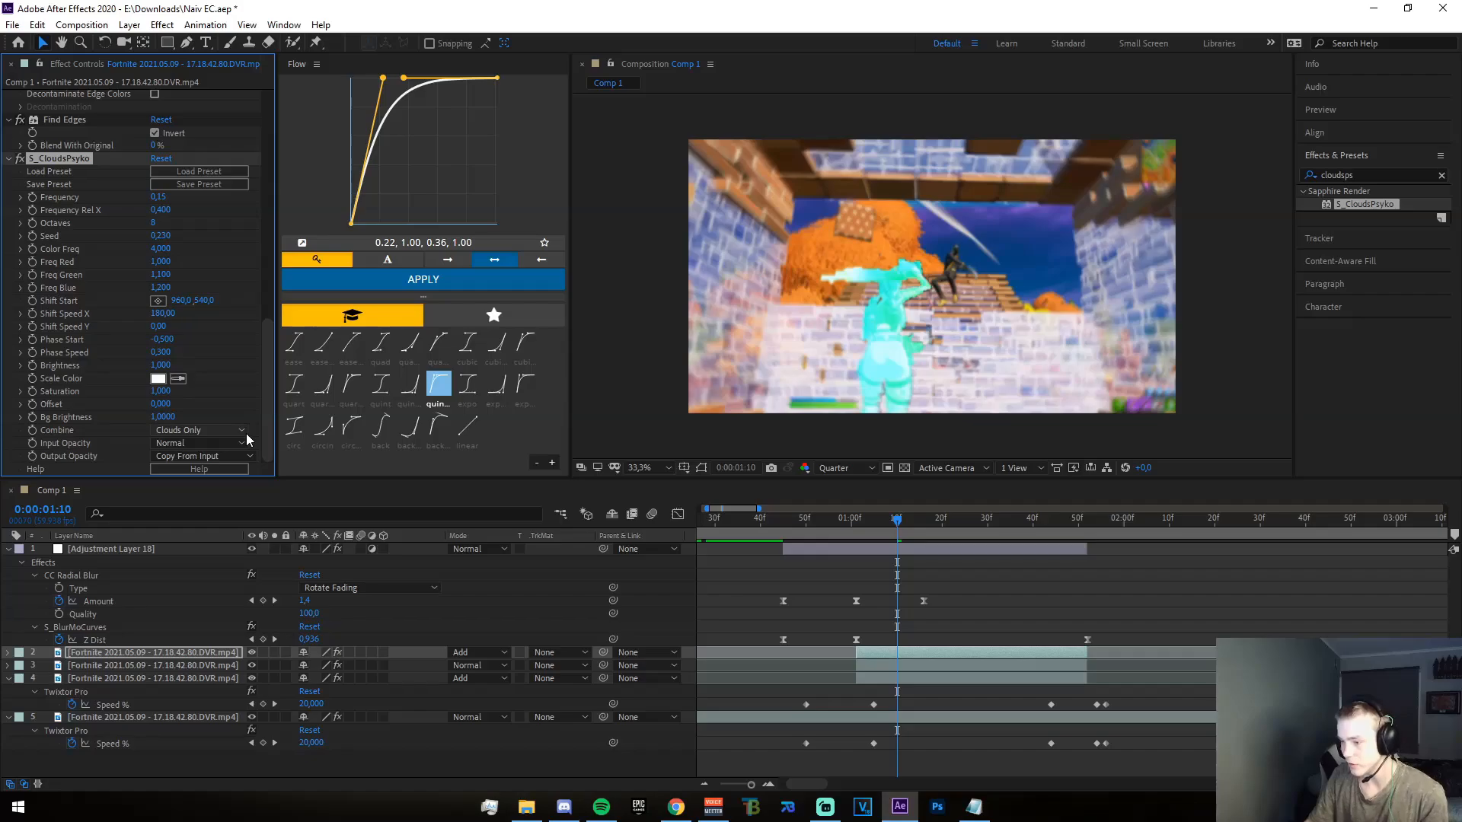
- Set the Combine mode of S_CloudsPsyko on the top rotoscoped copy to Mult
{"action": "left_click", "coordinate": [199, 431]}
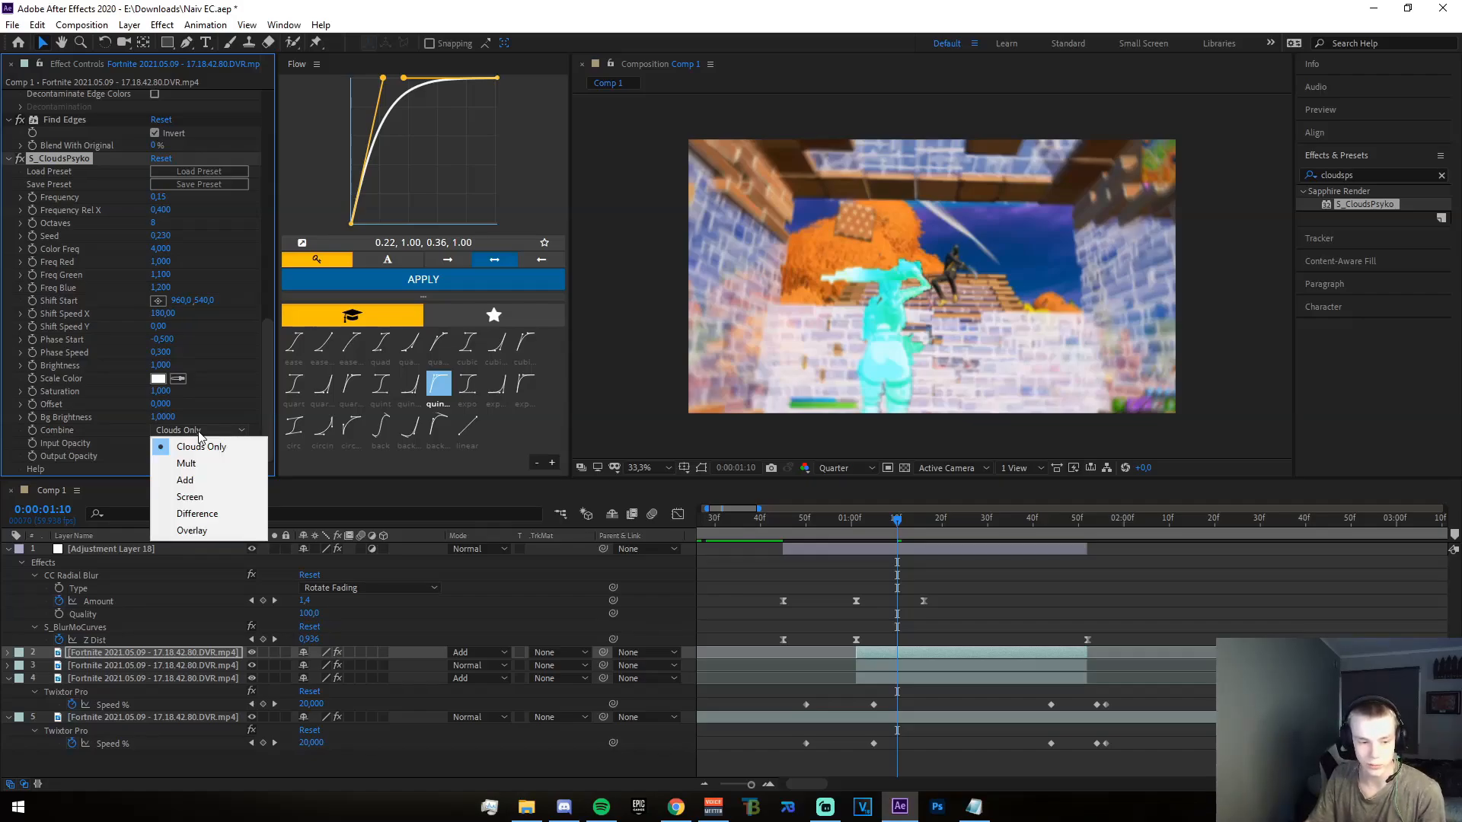
{"action": "left_click", "coordinate": [195, 462]}
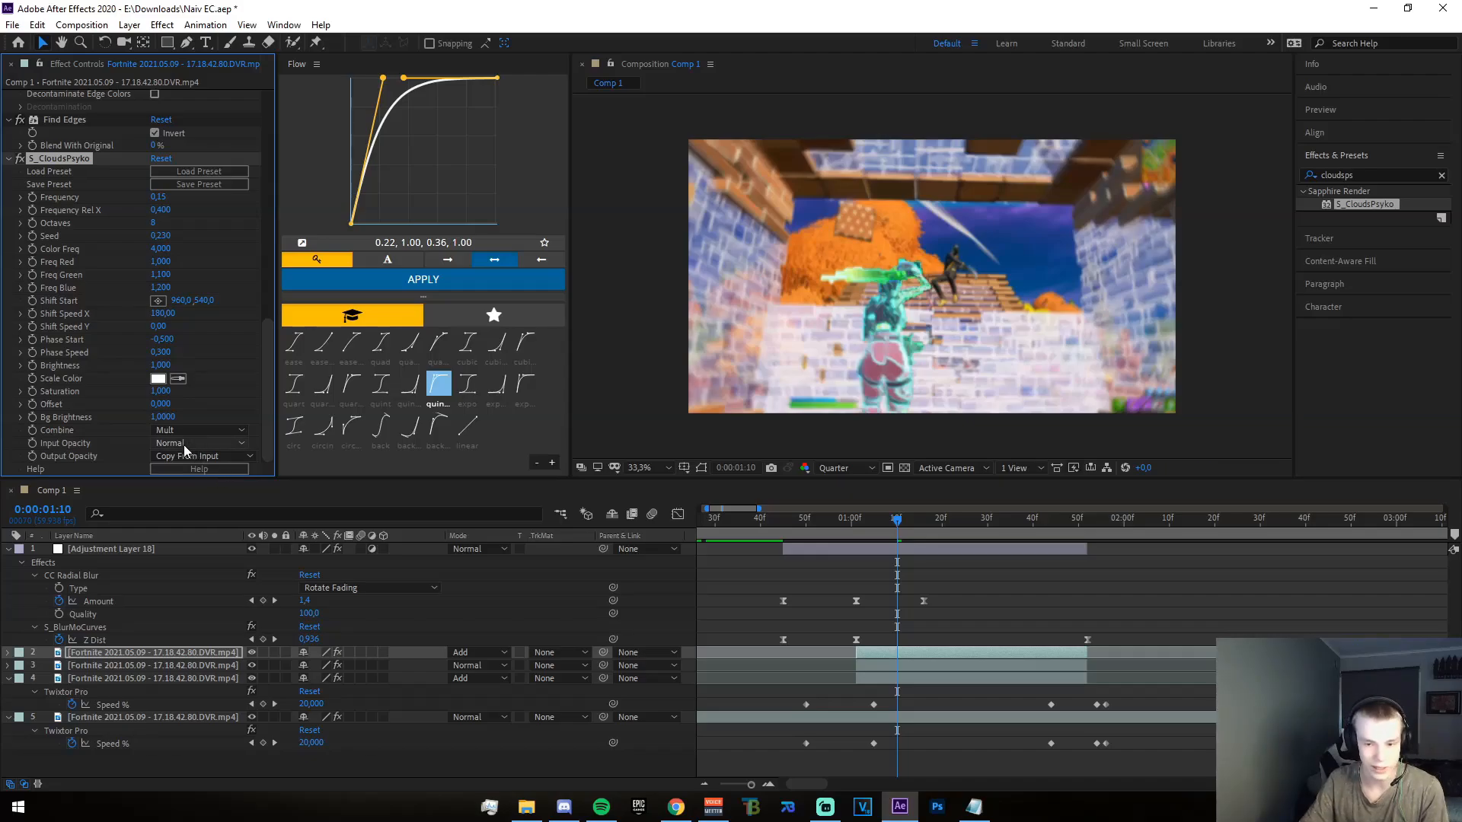
{"action": "mouse_move", "coordinate": [896, 531]}
{"action": "left_mouse_down"}
{"action": "mouse_move", "coordinate": [937, 533]}
{"action": "mouse_move", "coordinate": [893, 537]}
{"action": "left_mouse_up"}
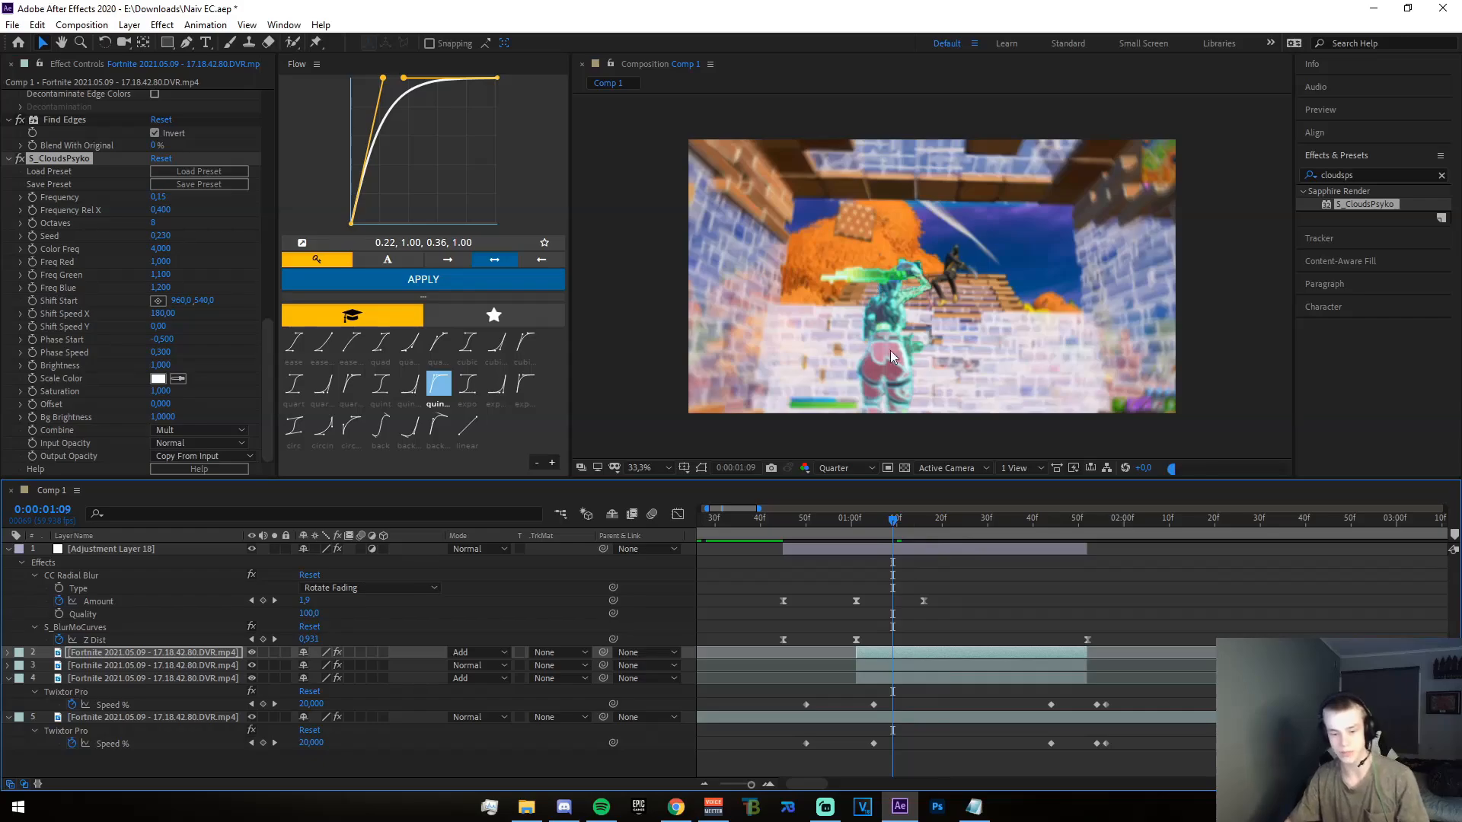
- Find the Deep Glow effect and apply it to the top rotoscoped copy
{"action": "left_click", "coordinate": [1384, 176]}
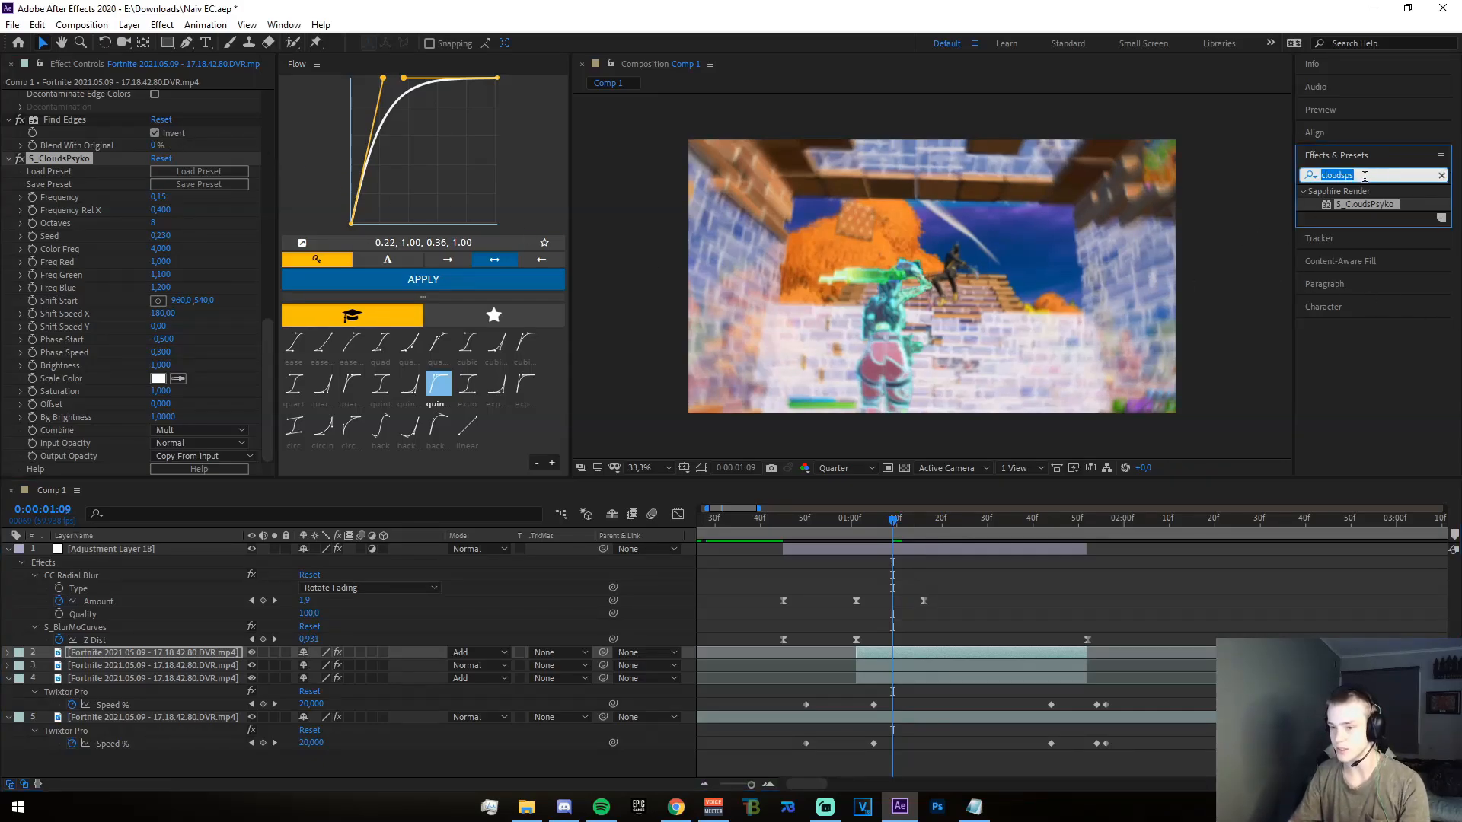
{"action": "type", "text": "deep glow"}
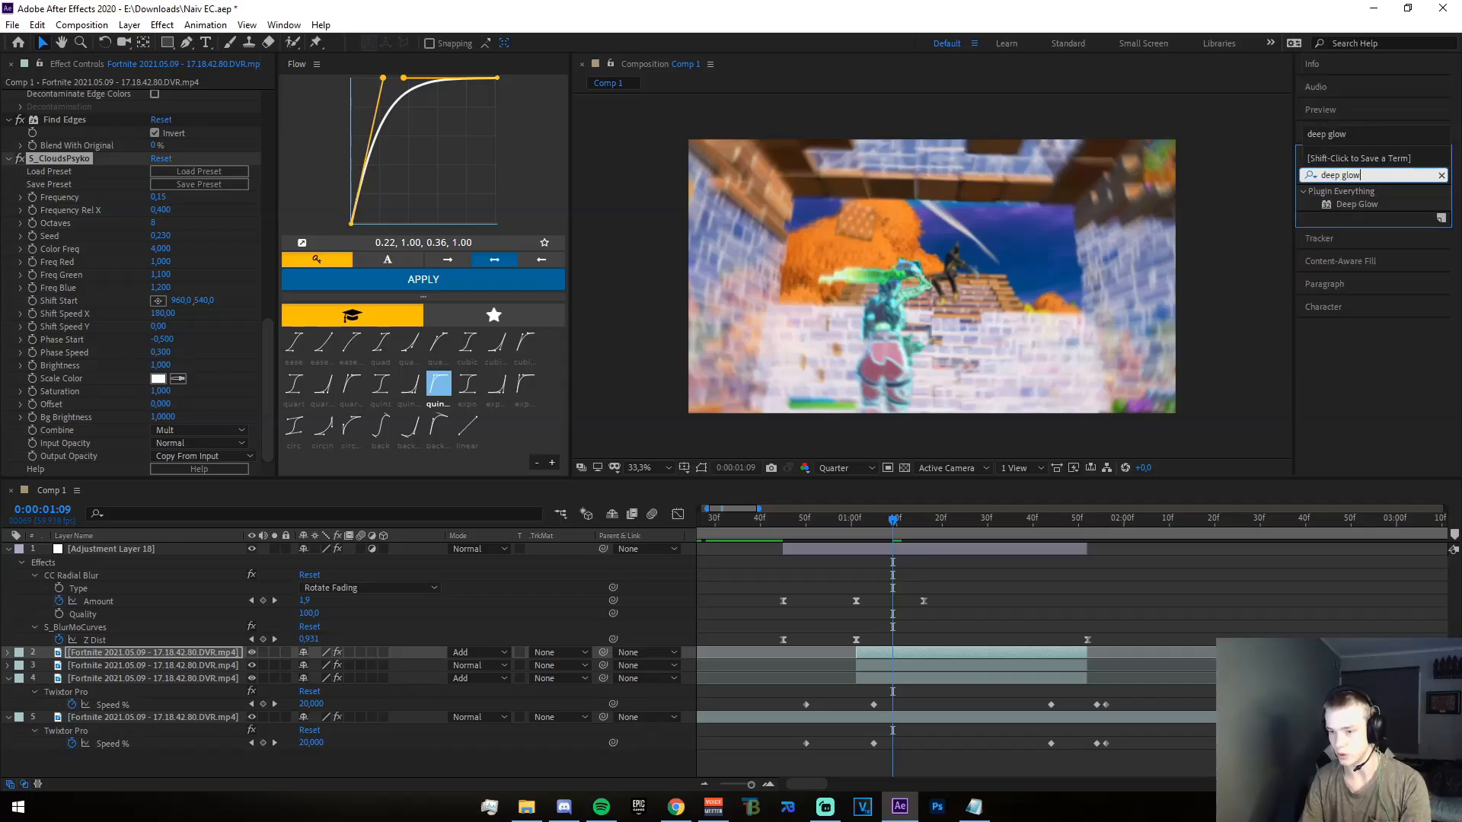
{"action": "left_click_drag", "start_coordinate": [1357, 204], "coordinate": [877, 652]}
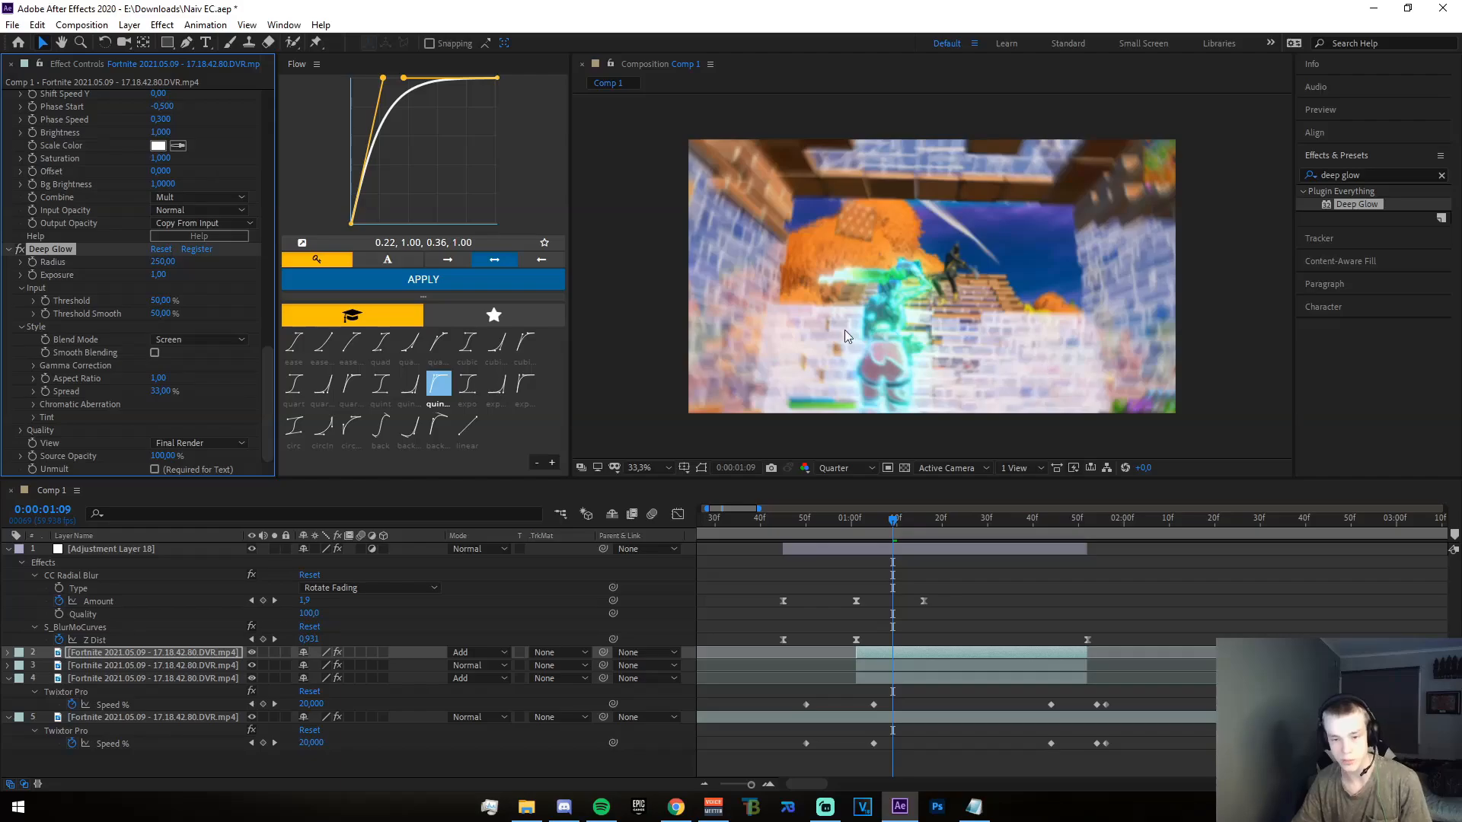
{"action": "left_click", "coordinate": [10, 249]}
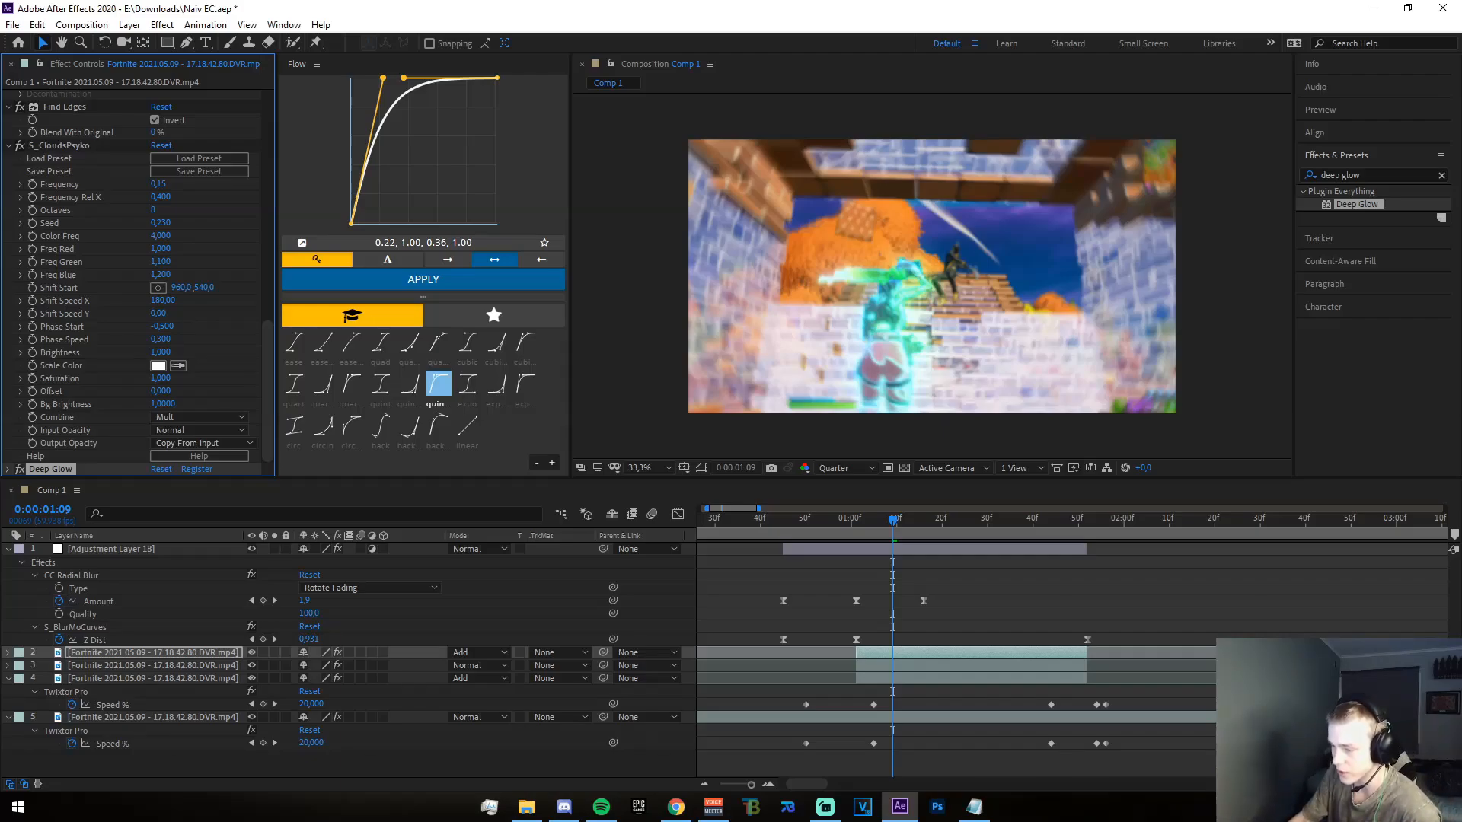
- Apply Deep Glow and Turbulent Displace to the lowest of the three rotoscoped copies
{"action": "left_click", "coordinate": [883, 690]}
{"action": "left_click_drag", "start_coordinate": [1357, 204], "coordinate": [894, 679]}
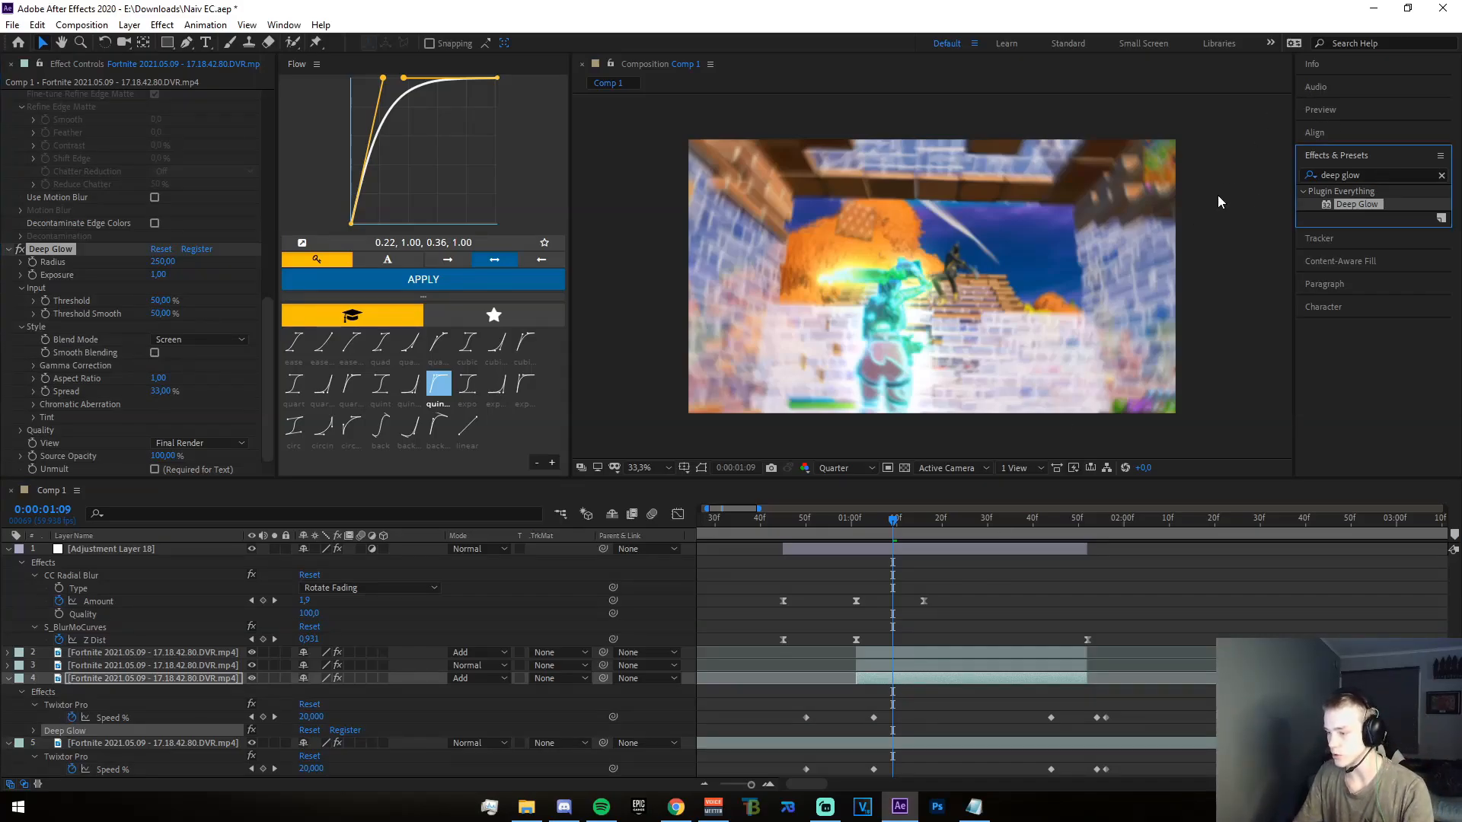
{"action": "left_click", "coordinate": [1365, 176]}
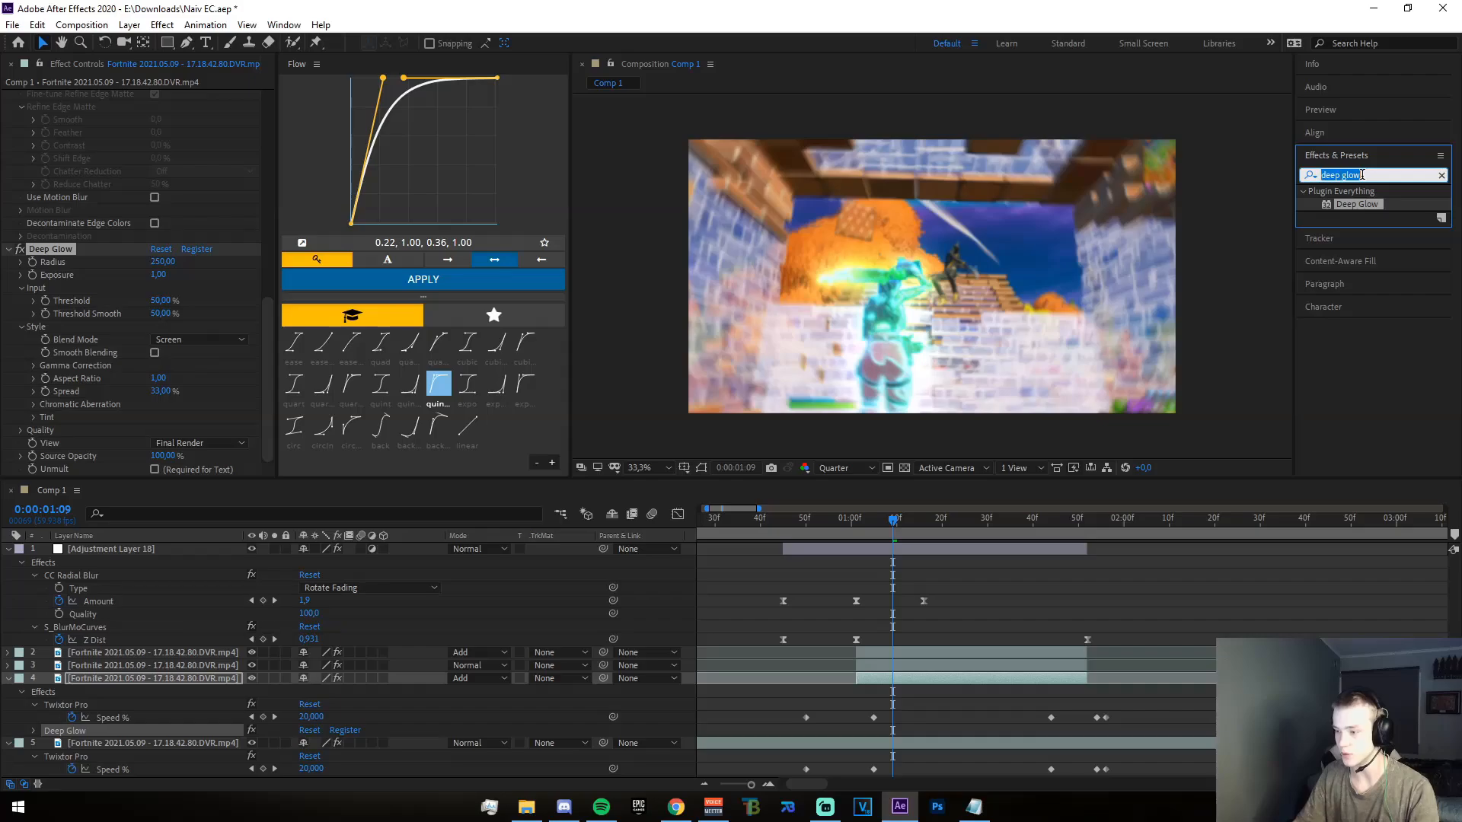
{"action": "type", "text": "turbu"}
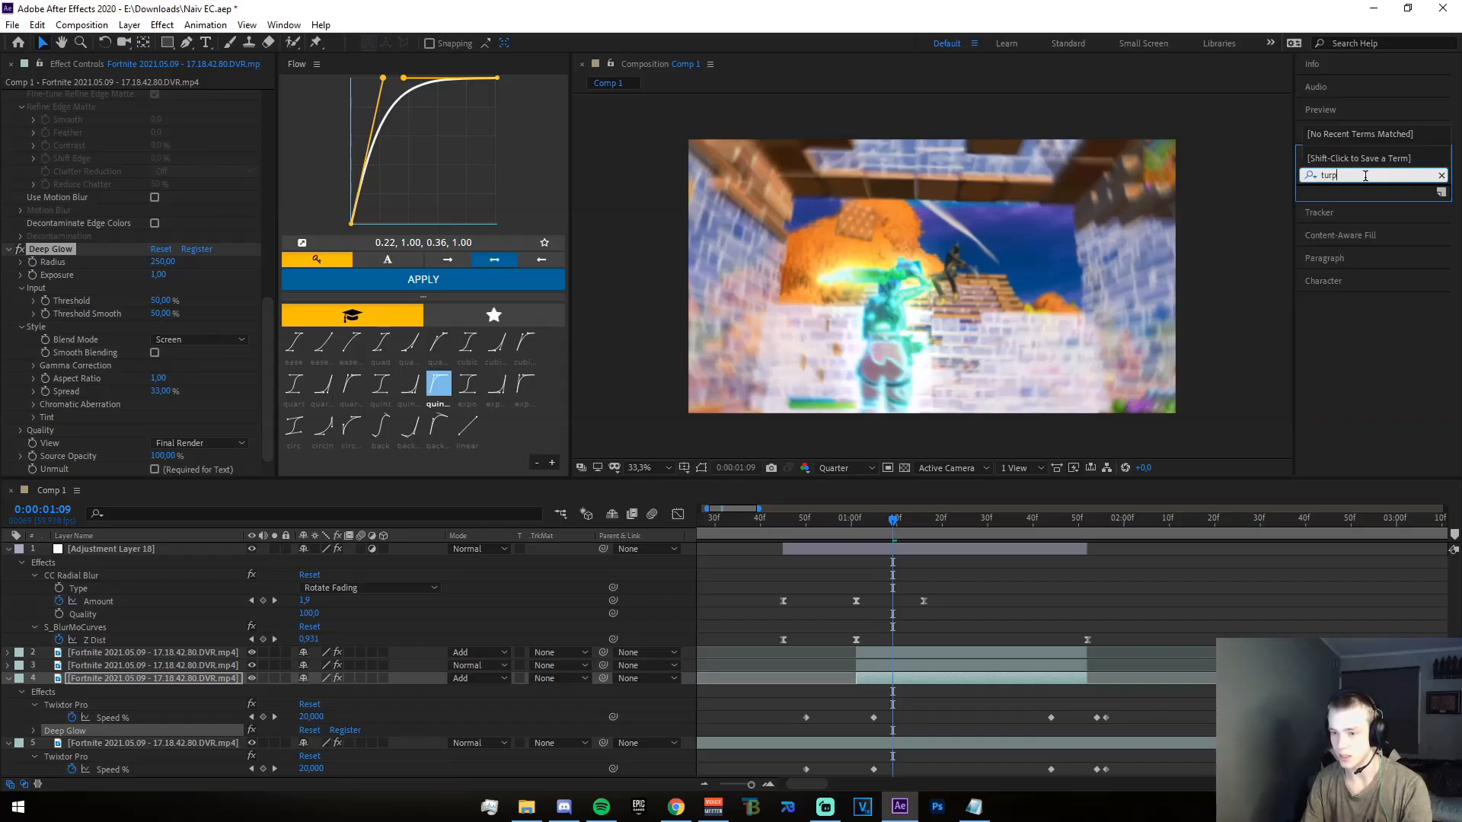
{"action": "left_click_drag", "start_coordinate": [1399, 230], "coordinate": [883, 673]}
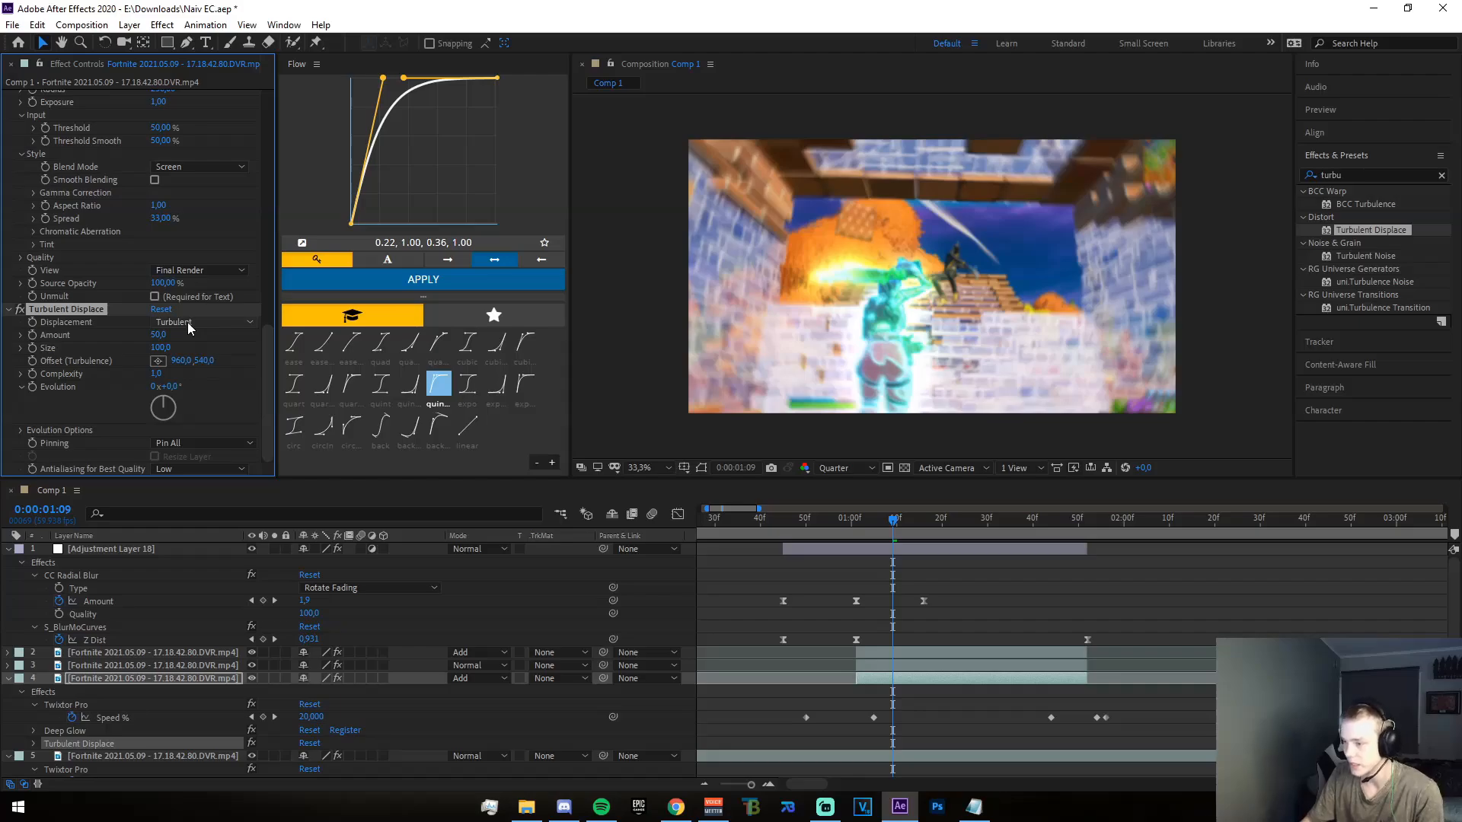
- Set Turbulent Displace on the lowest rotoscoped copy to Amount 139, Size 40 and Complexity 6,3
{"action": "left_click", "coordinate": [158, 335]}
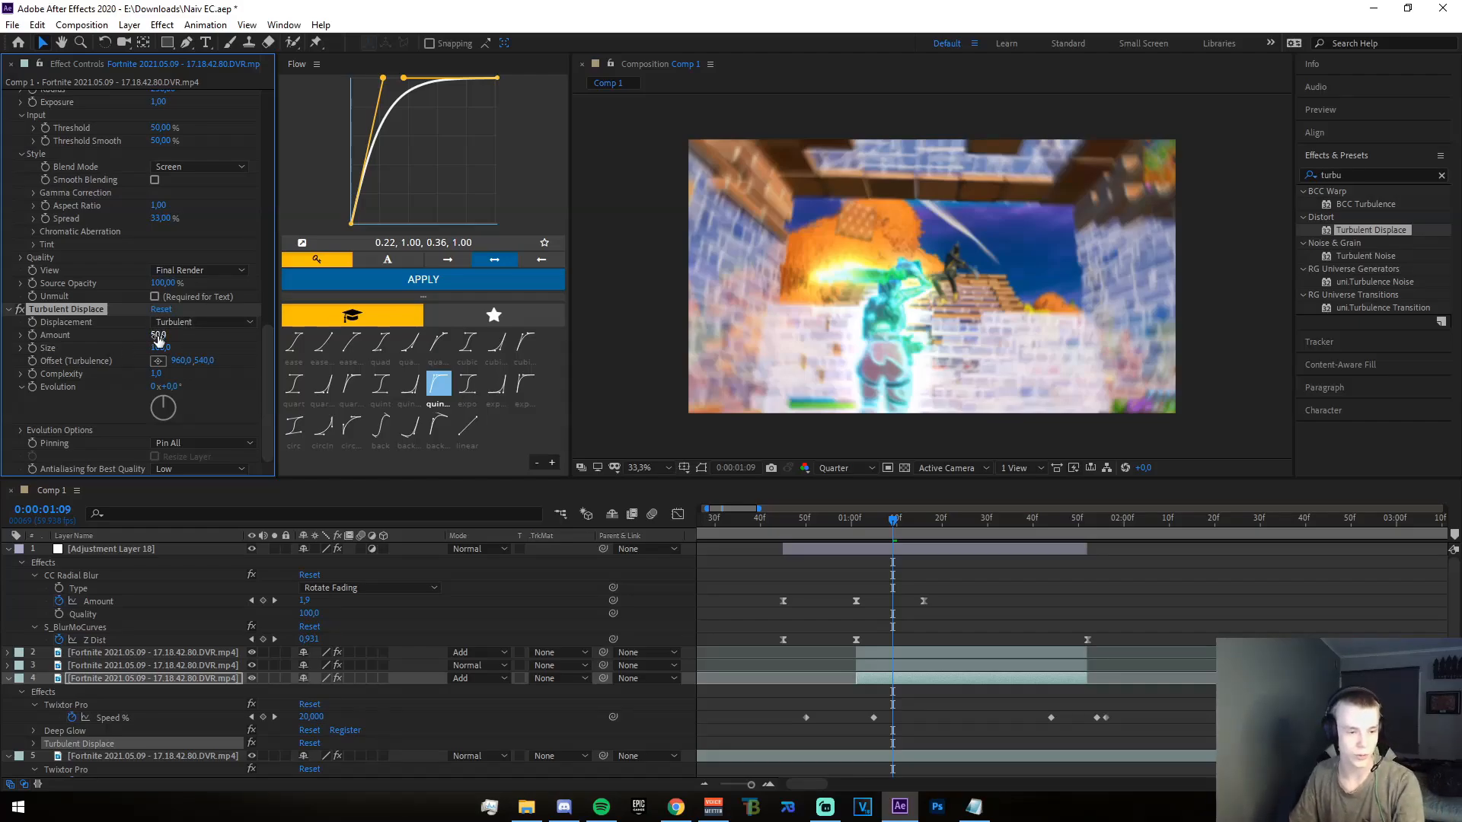
{"action": "type", "text": "139"}
{"action": "key", "text": "Return"}
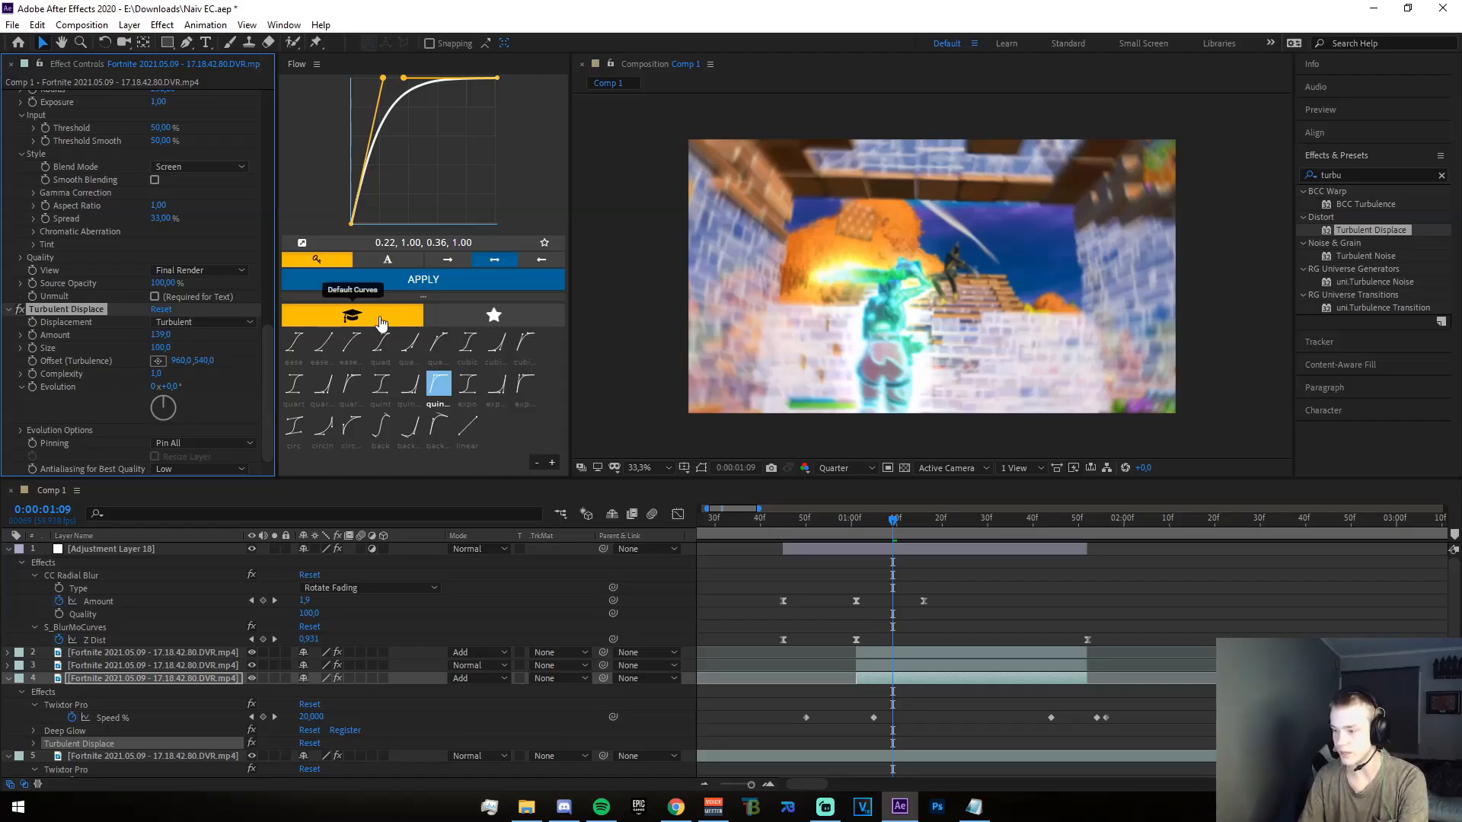
{"action": "left_click", "coordinate": [161, 348]}
{"action": "type", "text": "40"}
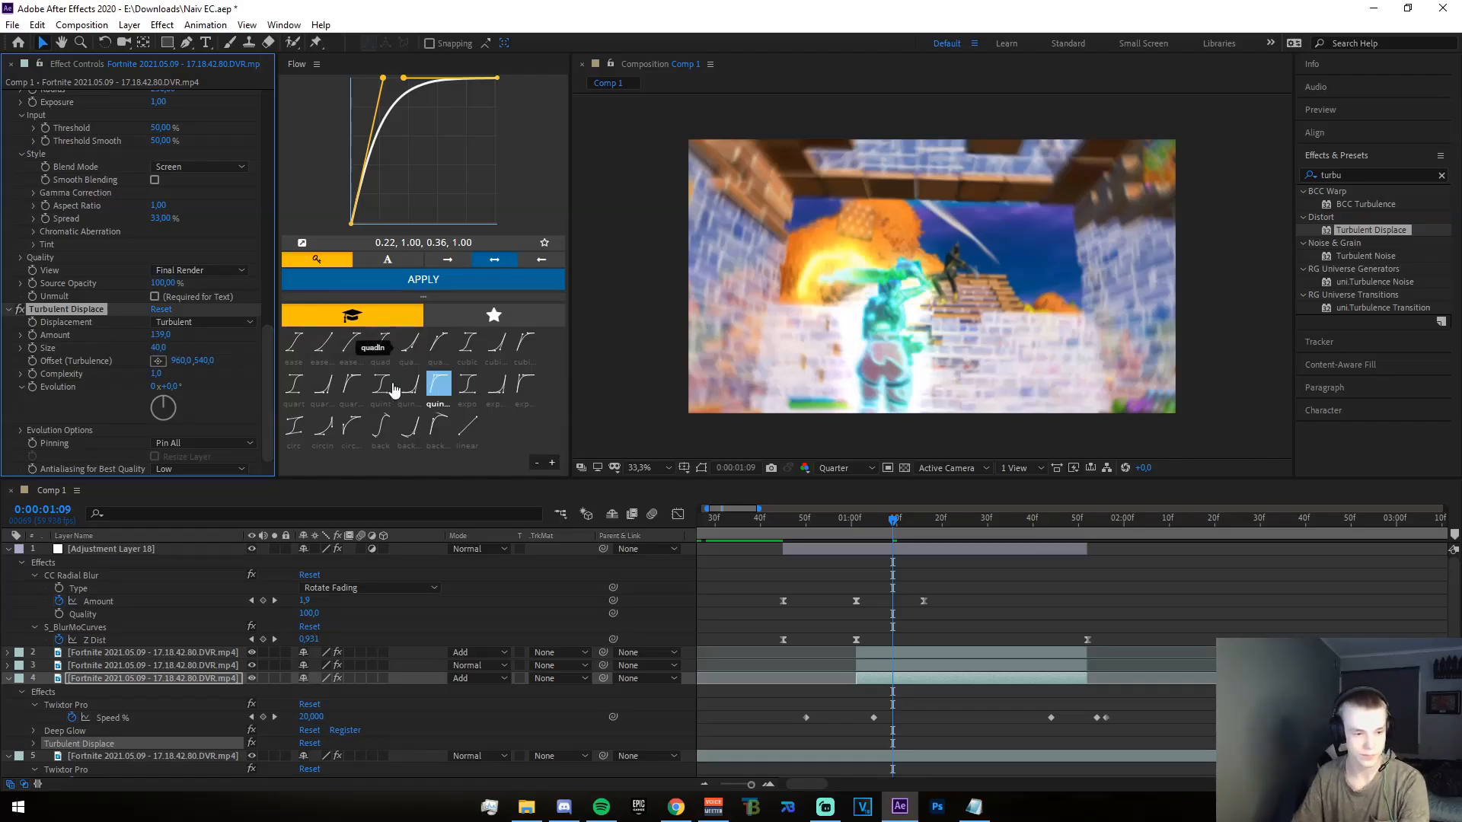
{"action": "key", "text": "Return"}
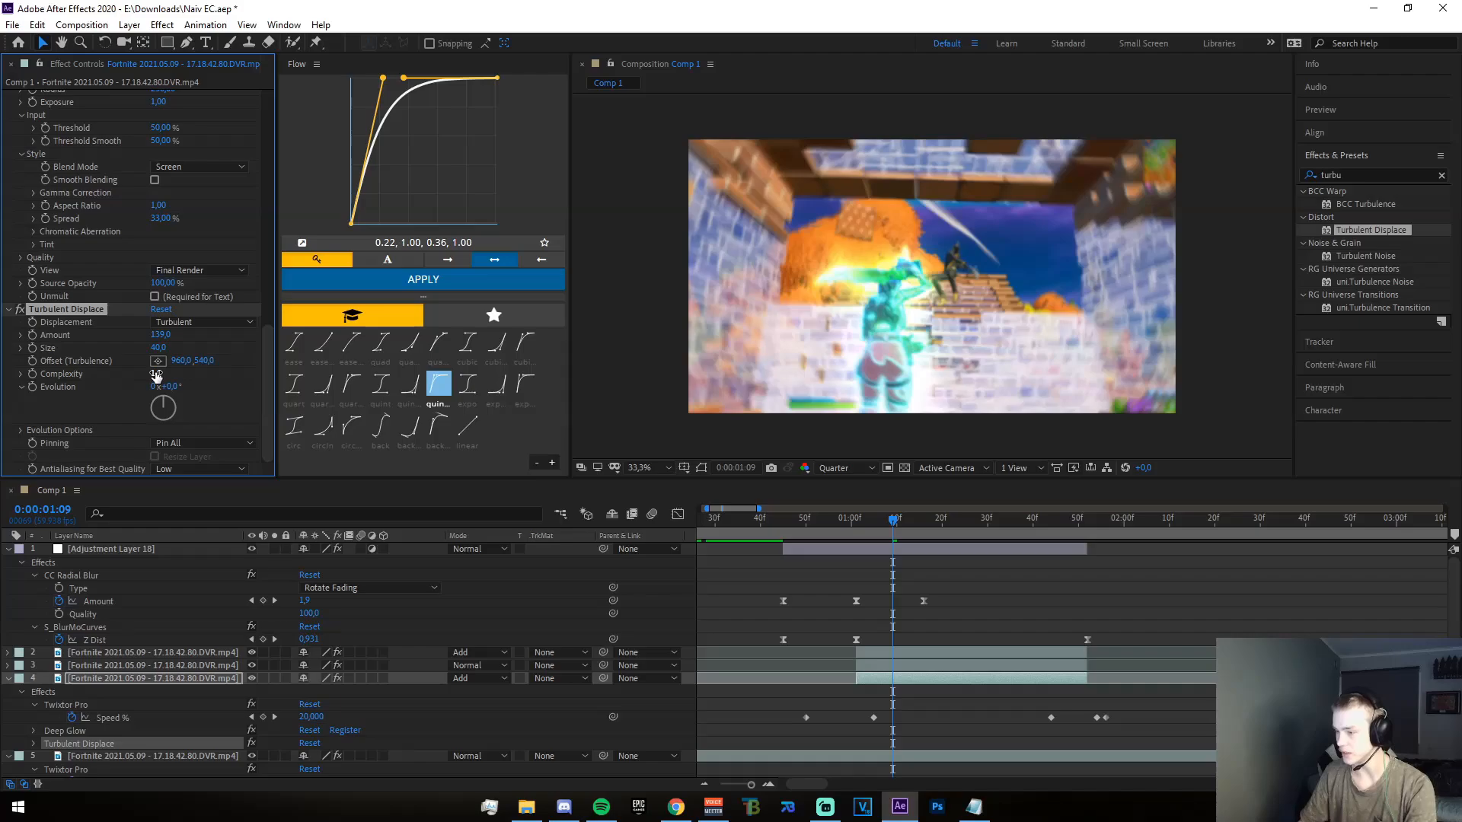
{"action": "left_click", "coordinate": [156, 375]}
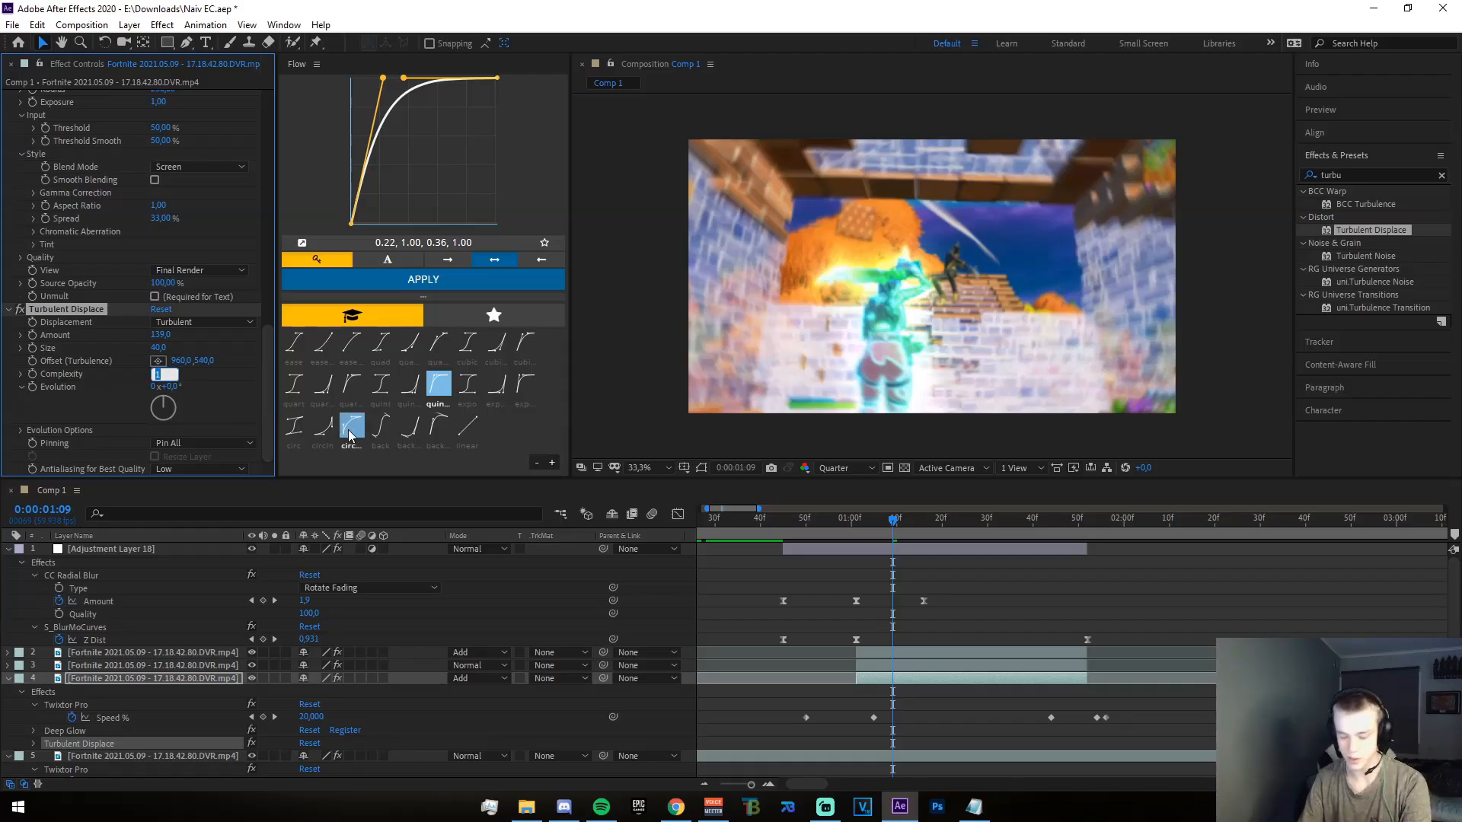
{"action": "type", "text": "6,3"}
{"action": "key", "text": "Return"}
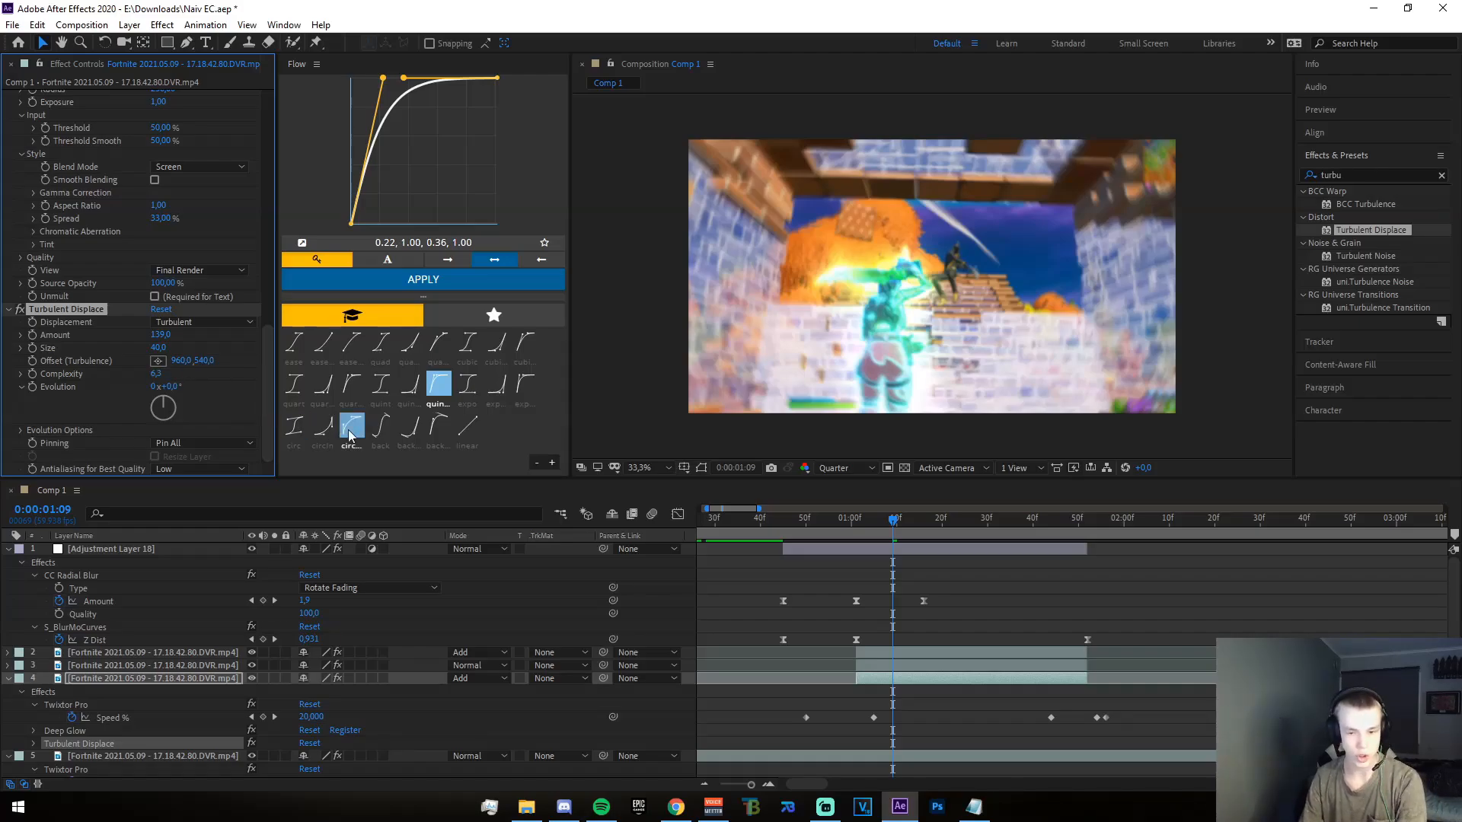
{"action": "left_click_drag", "start_coordinate": [859, 520], "coordinate": [883, 559]}
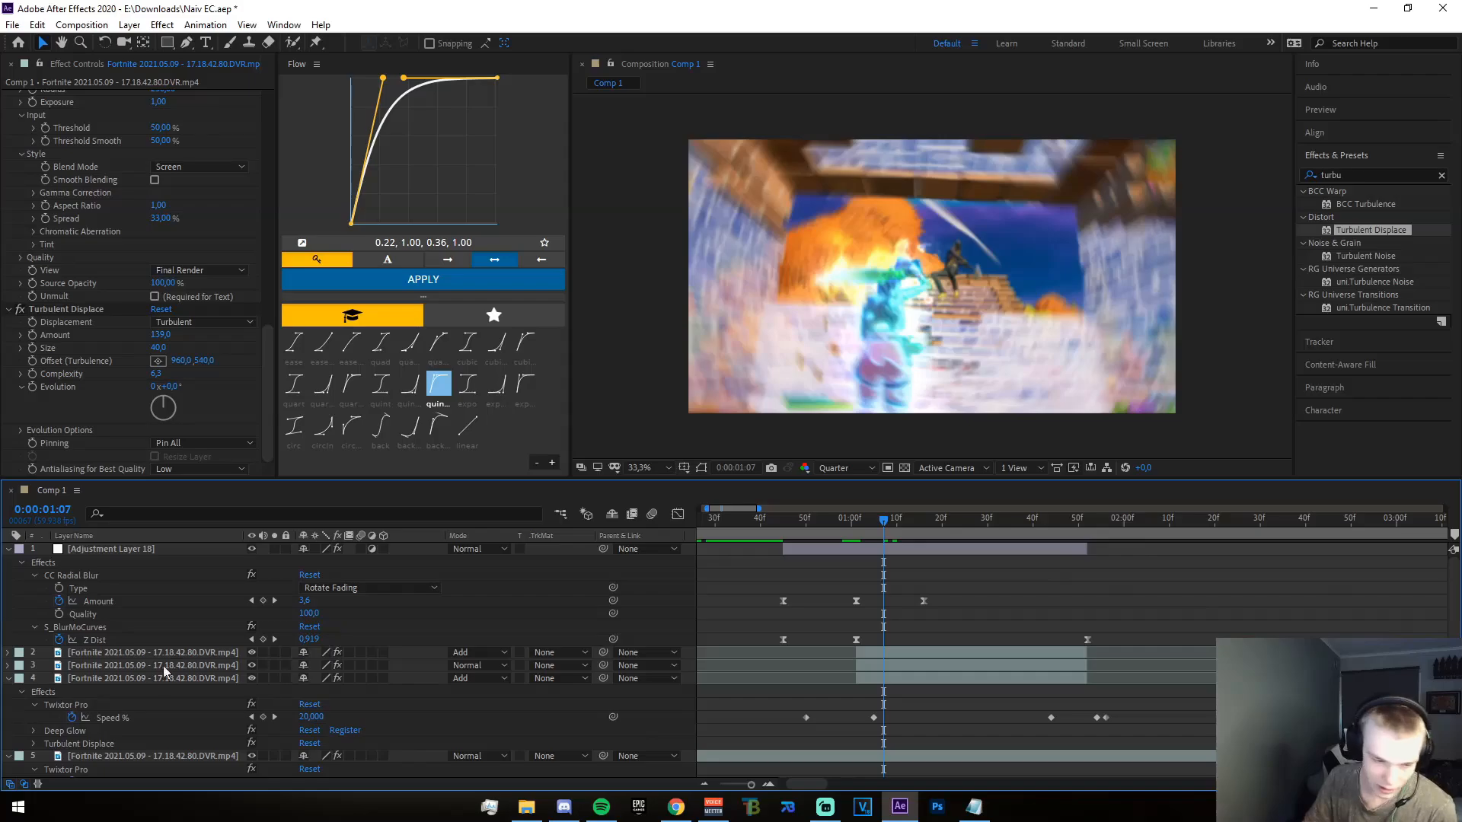
- Create an adjustment layer and place it directly beneath the three rotoscoped copies, above the base clip
{"action": "left_click", "coordinate": [8, 679]}
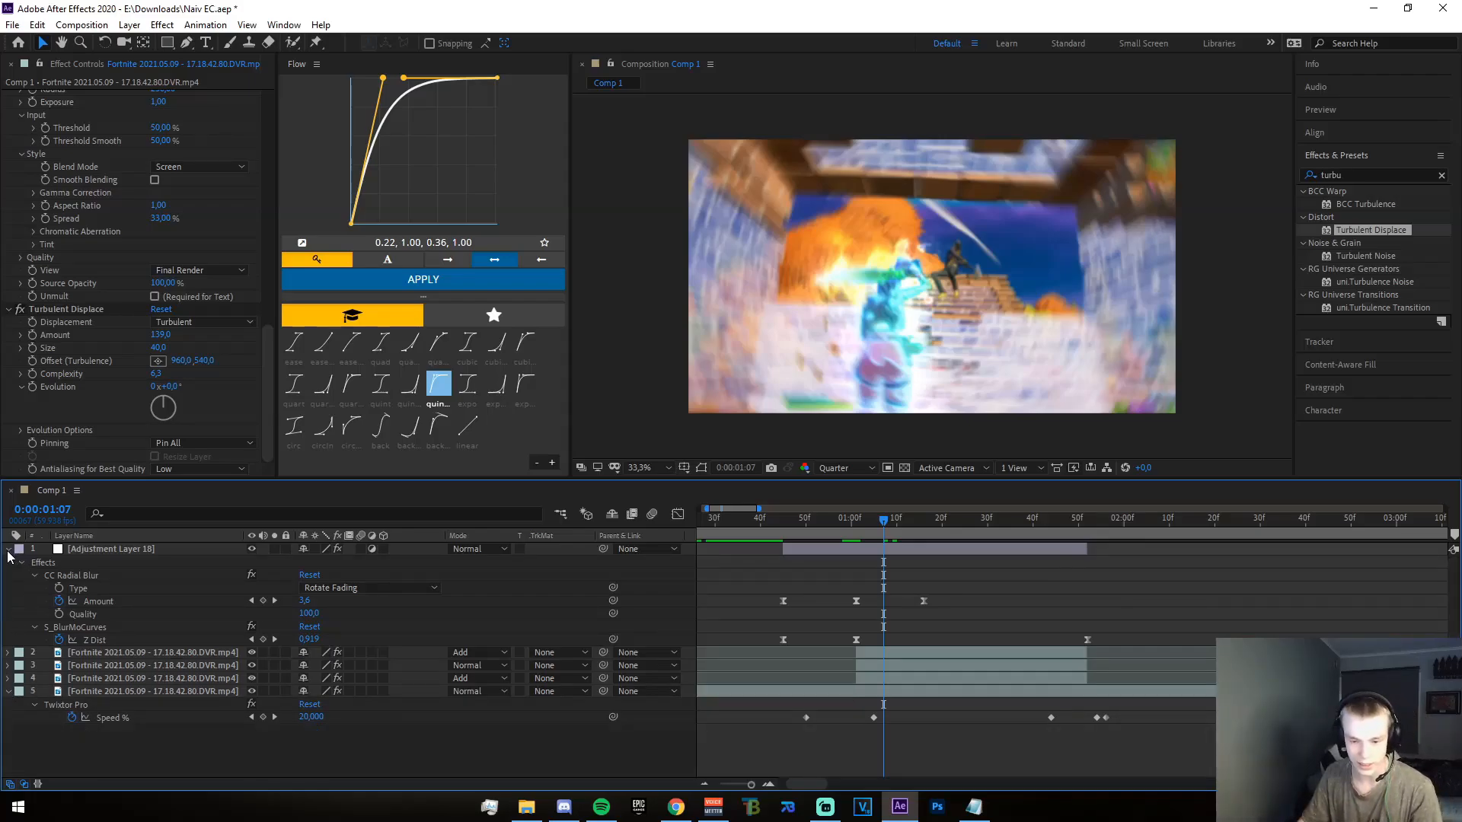
{"action": "left_click", "coordinate": [10, 550]}
{"action": "right_click", "coordinate": [893, 707]}
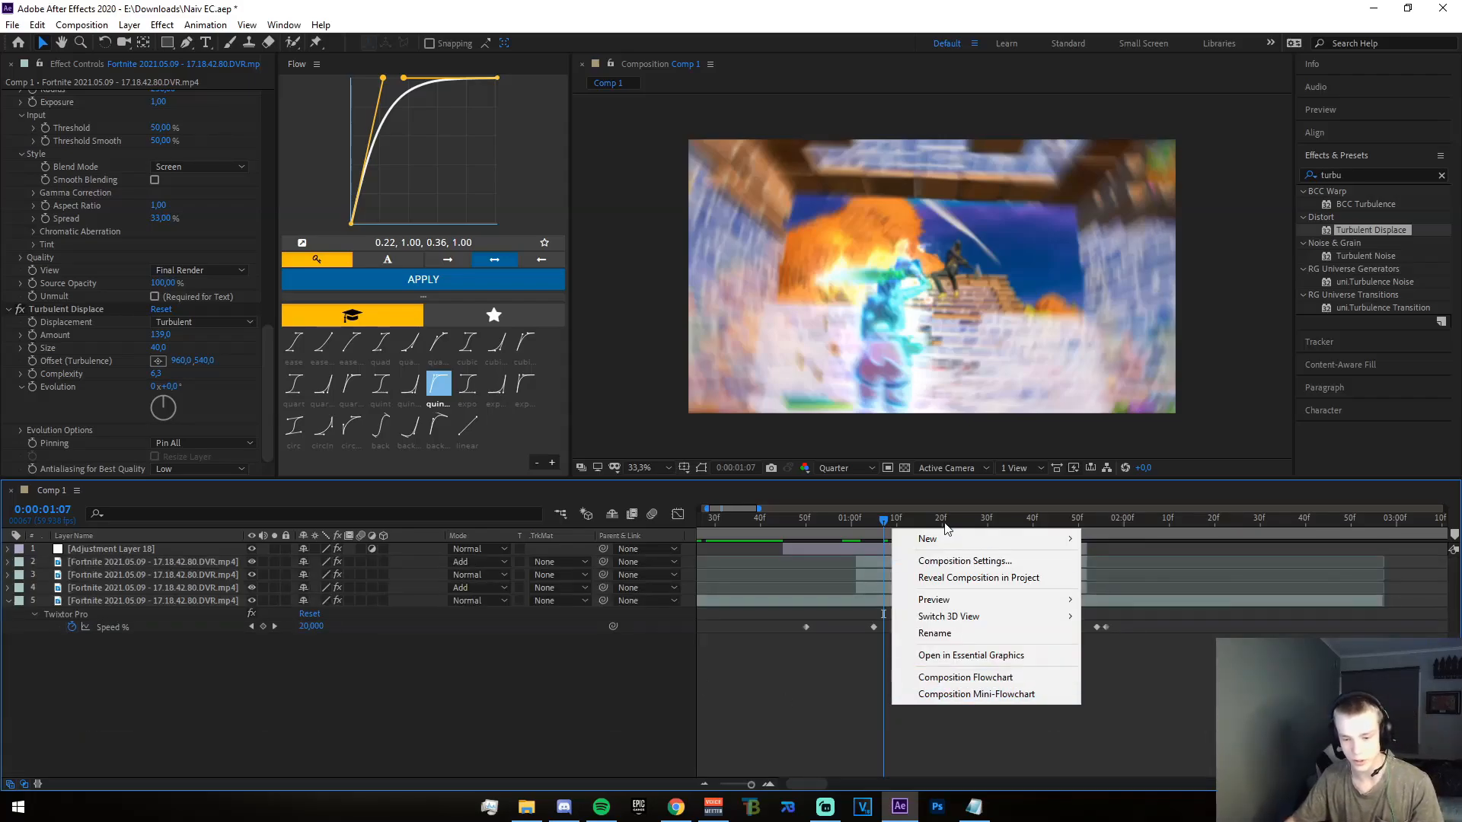
{"action": "mouse_move", "coordinate": [944, 543]}
{"action": "left_click", "coordinate": [1194, 663]}
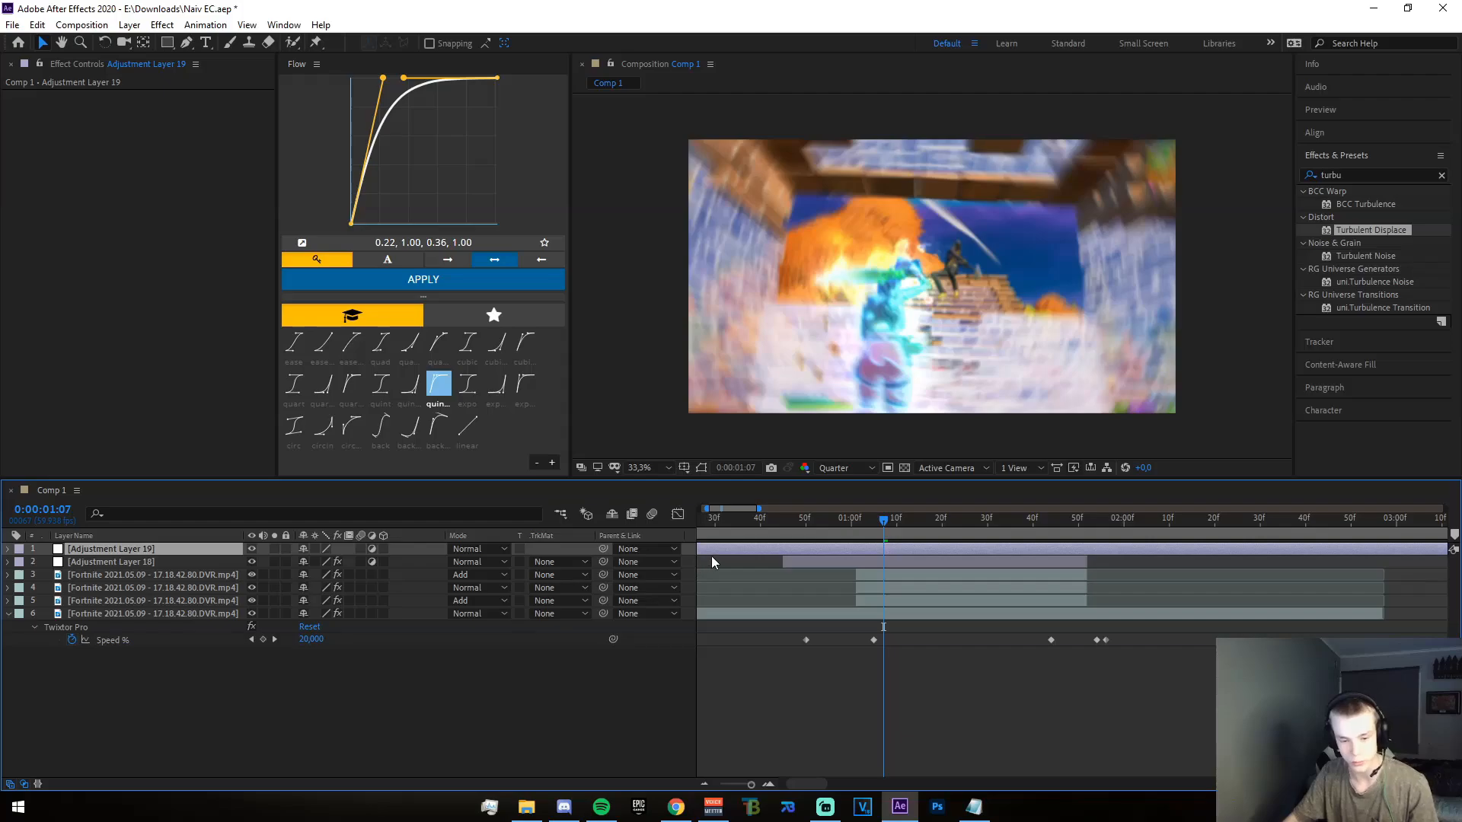
{"action": "left_click", "coordinate": [816, 705]}
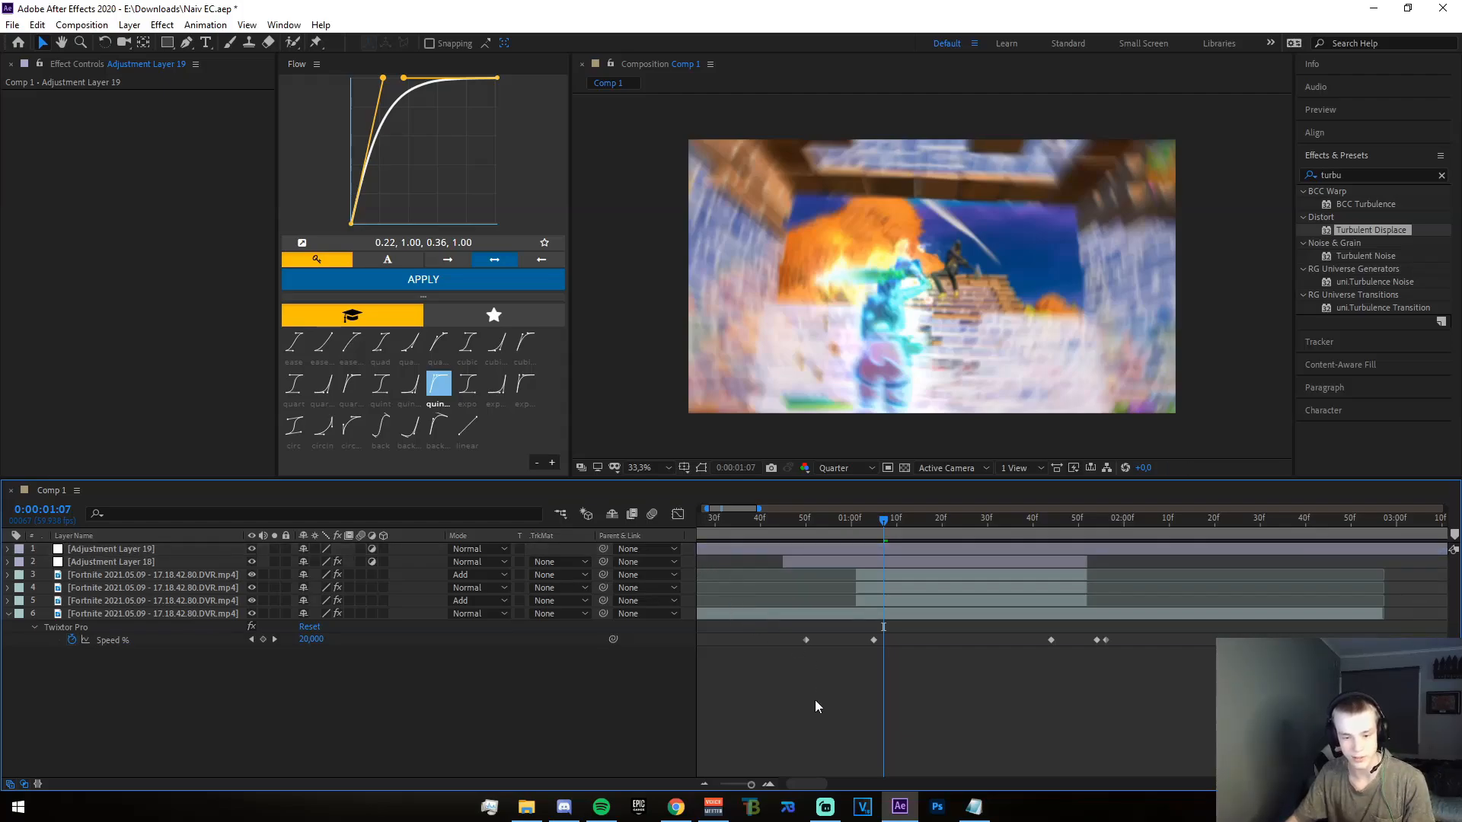
{"action": "left_click", "coordinate": [829, 552]}
{"action": "left_click_drag", "start_coordinate": [193, 548], "coordinate": [188, 603]}
- Split the new adjustment layer at 0:00:01:01, where the rotoscoped copies begin, and delete its earlier part
{"action": "left_click_drag", "start_coordinate": [854, 537], "coordinate": [866, 579]}
{"action": "left_click", "coordinate": [854, 550]}
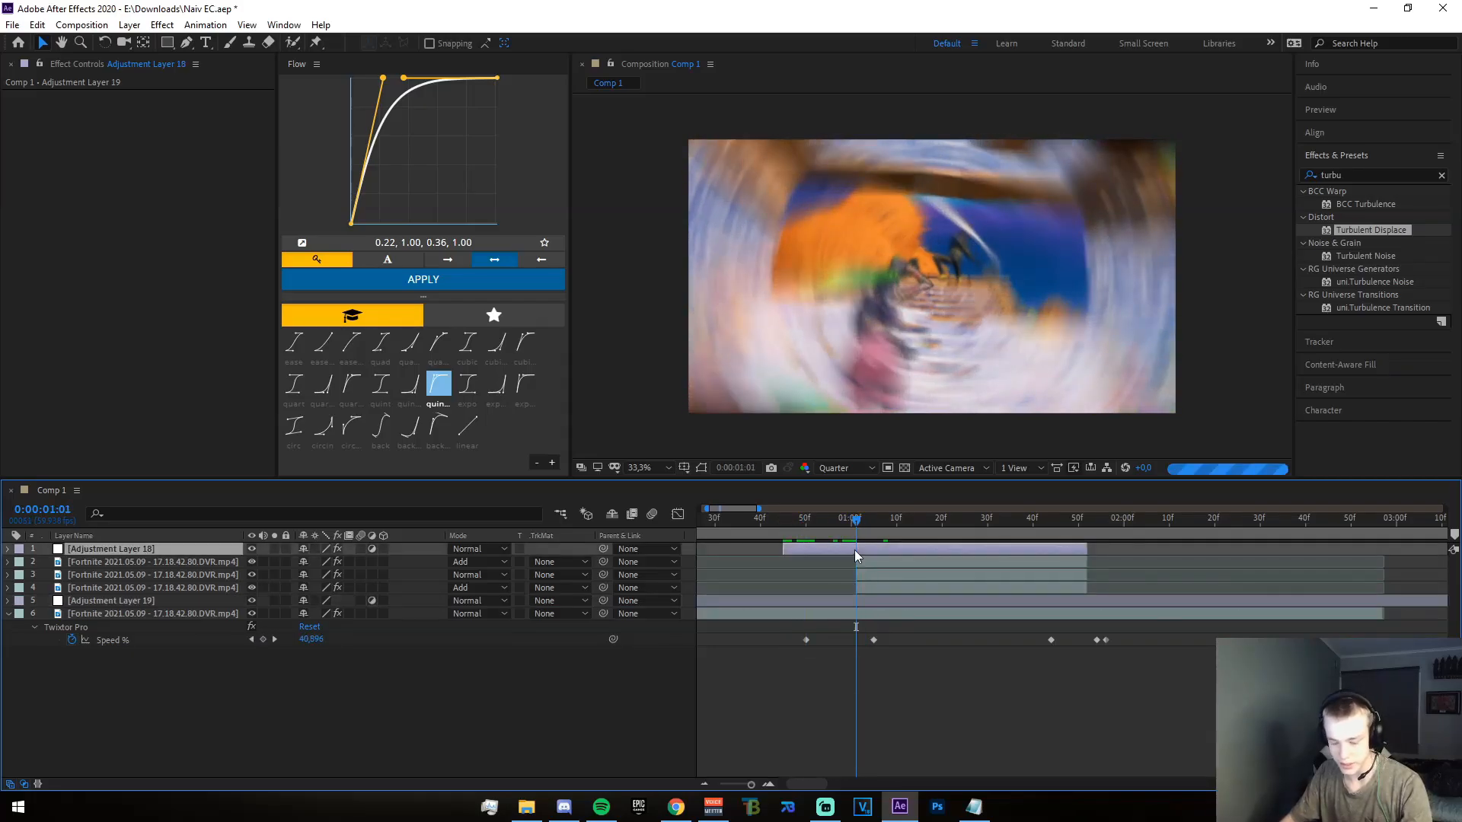
{"action": "key", "text": "u"}
{"action": "left_click", "coordinate": [858, 654]}
{"action": "key", "text": "ctrl+shift+d"}
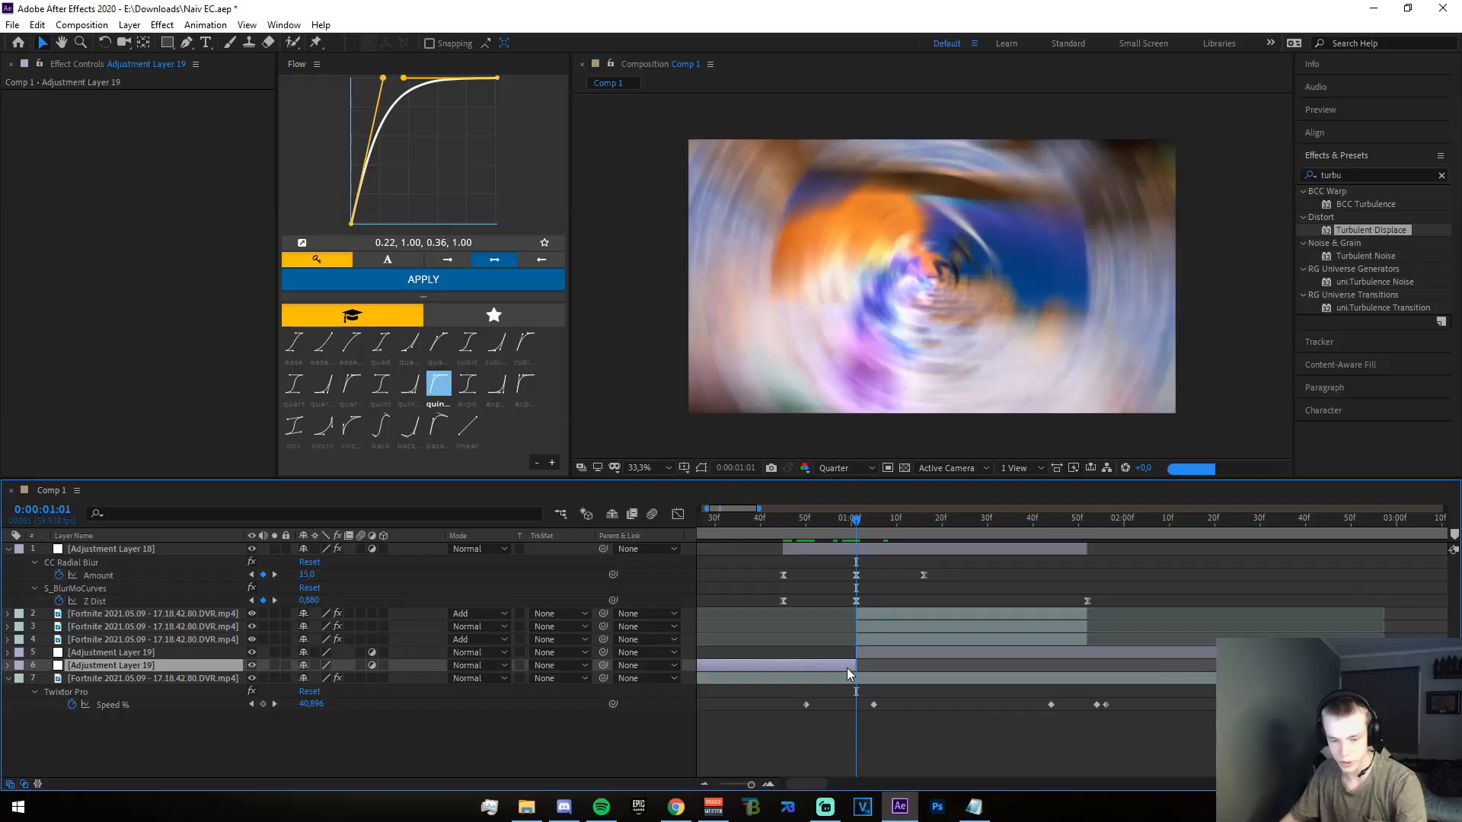
{"action": "key", "text": "Delete"}
- Trim the end of the adjustment layer beneath the rotoscoped copies to 0:00:01:52, where the copies end
{"action": "left_click_drag", "start_coordinate": [871, 538], "coordinate": [1097, 573]}
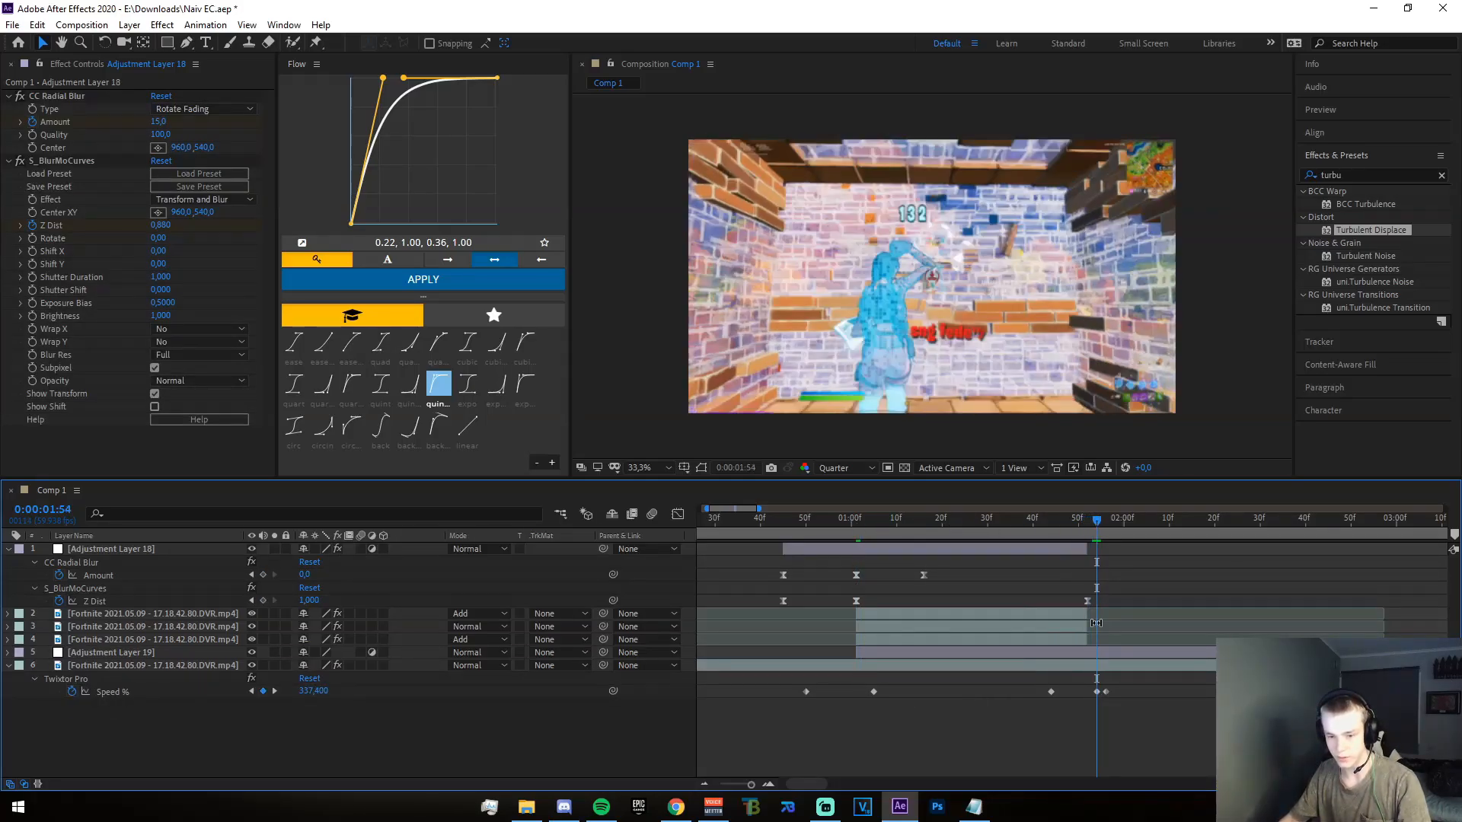
{"action": "left_click", "coordinate": [1088, 523]}
{"action": "left_click", "coordinate": [1099, 653]}
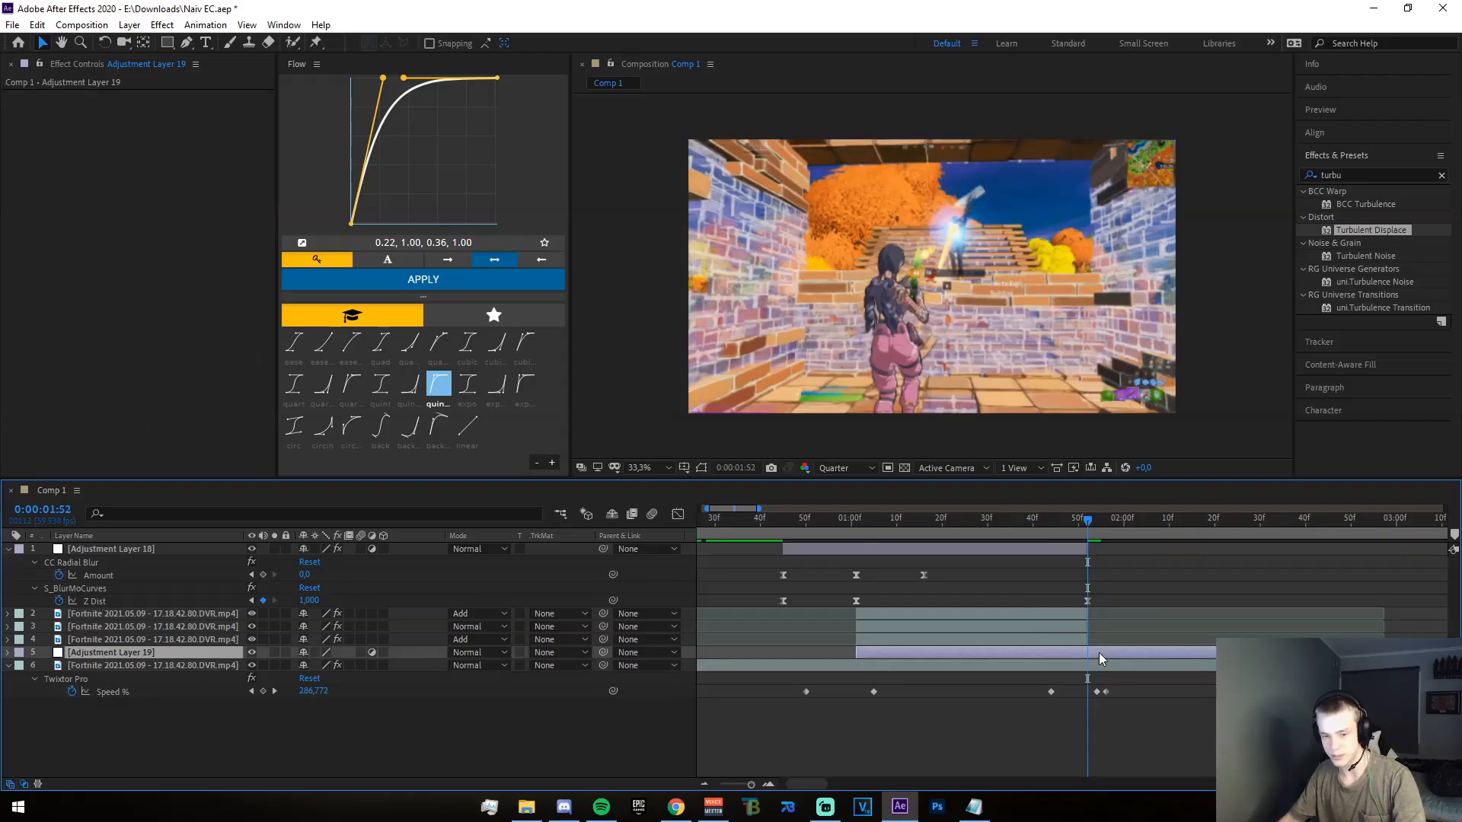
{"action": "key", "text": "alt+]"}
{"action": "left_click", "coordinate": [1084, 545]}
{"action": "left_click_drag", "start_coordinate": [1080, 522], "coordinate": [1061, 522]}
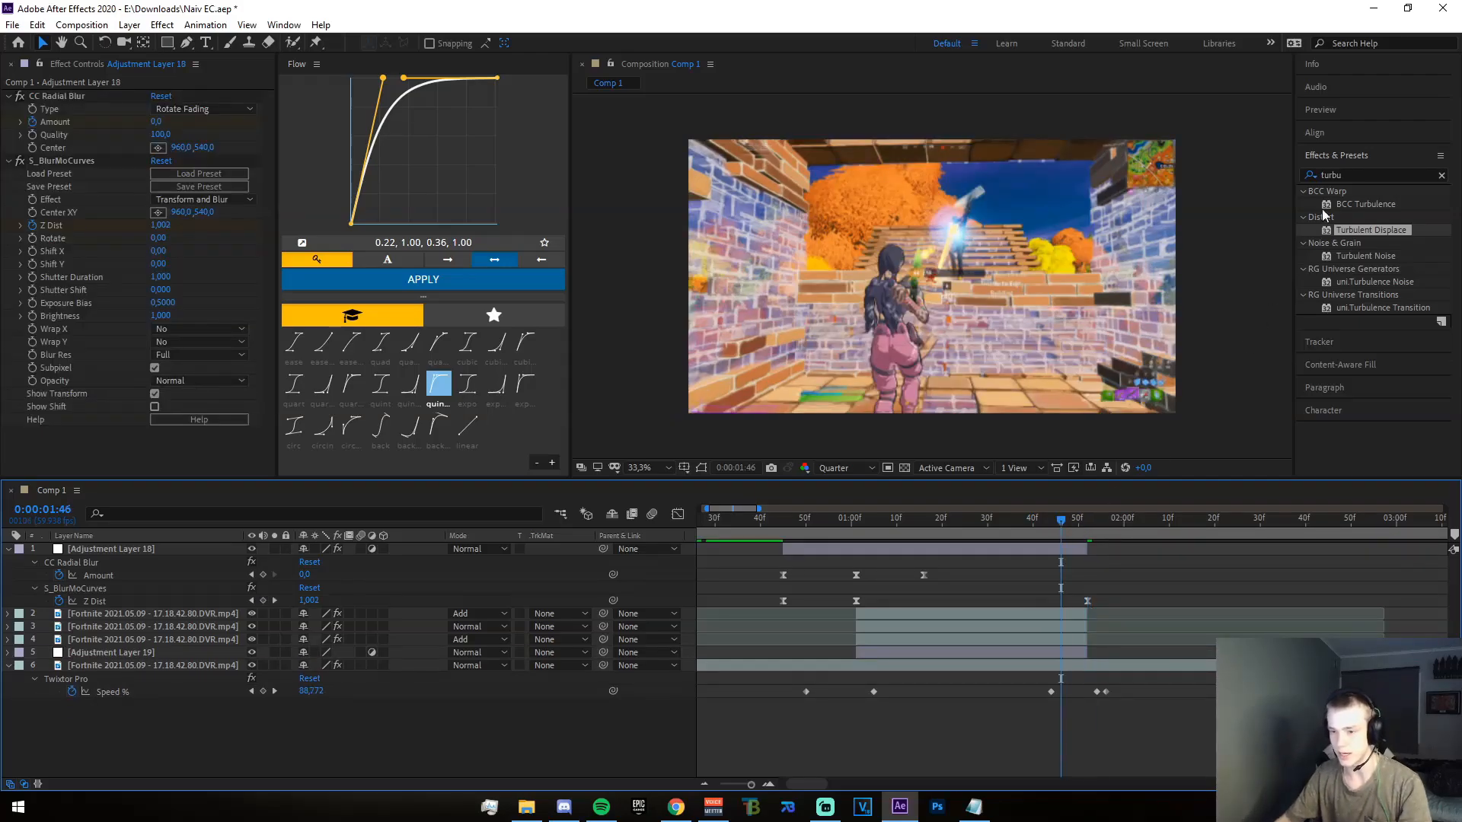
- Find the BCC Halftone effect, apply it to the adjustment layer beneath the rotoscoped copies and check other frames
{"action": "left_click_drag", "start_coordinate": [1348, 176], "coordinate": [1246, 182]}
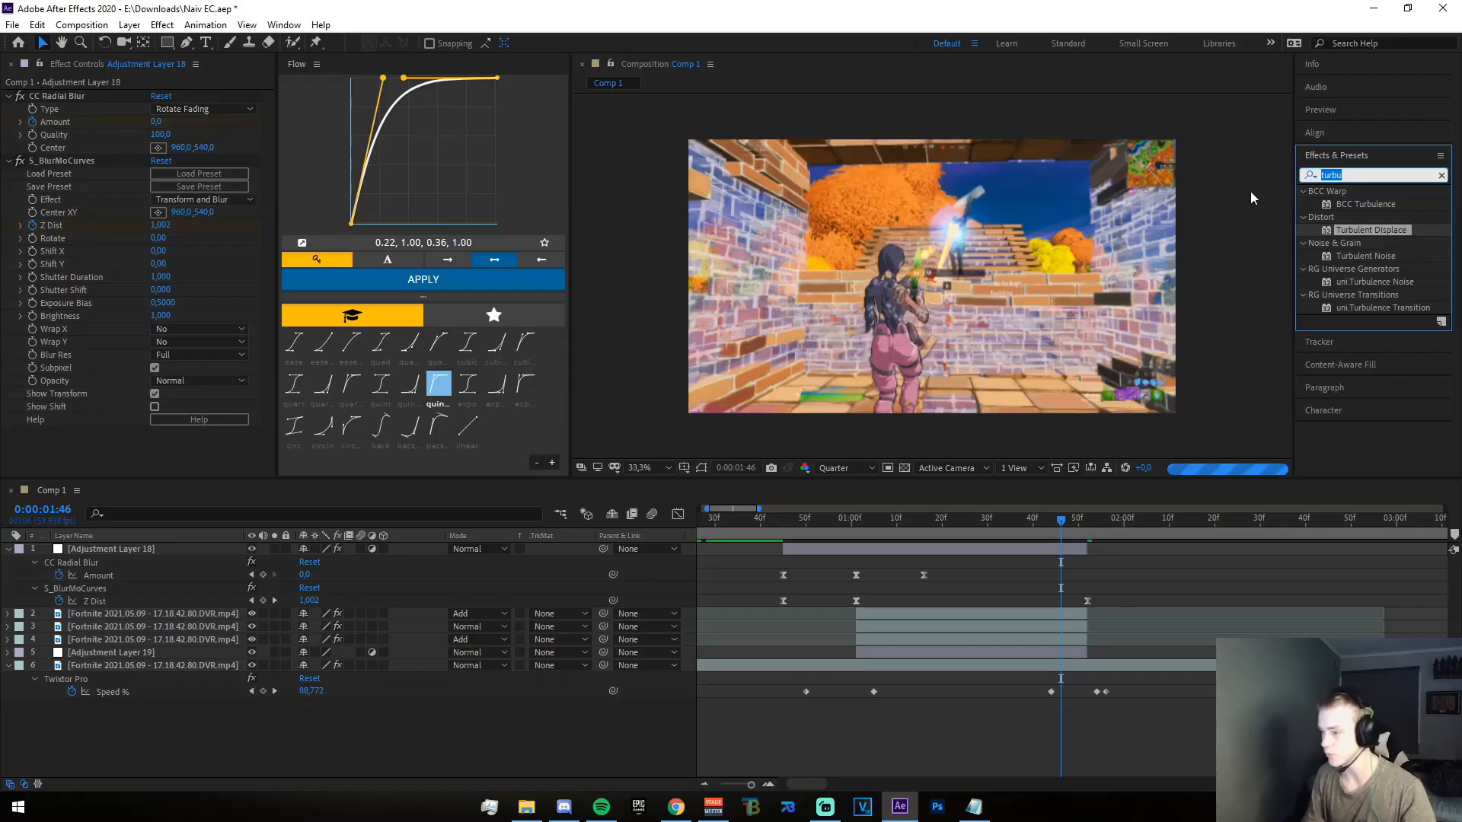
{"action": "key", "text": "BackSpace"}
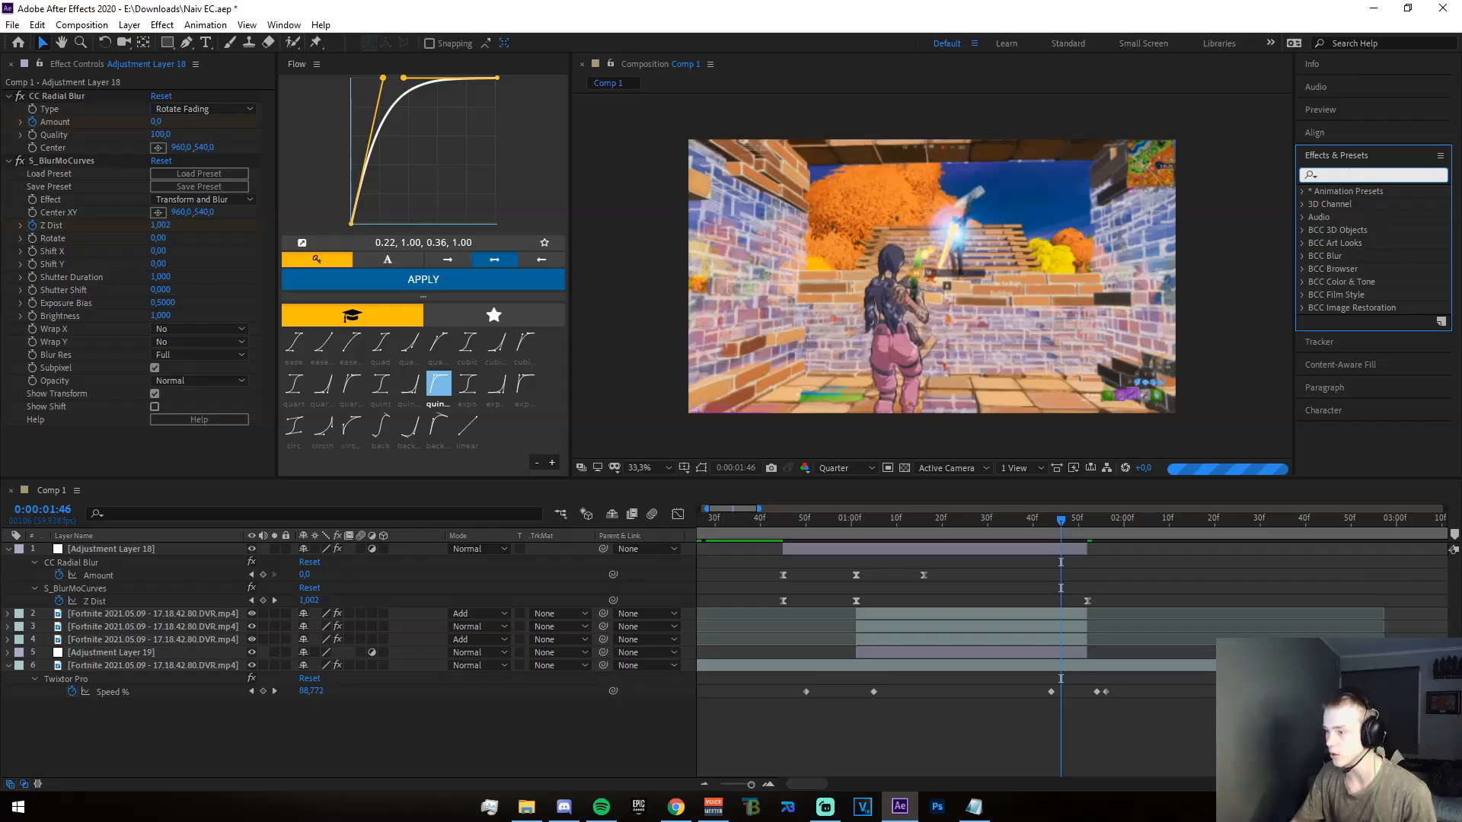
{"action": "type", "text": "bcc ha"}
{"action": "left_click_drag", "start_coordinate": [1354, 204], "coordinate": [977, 655]}
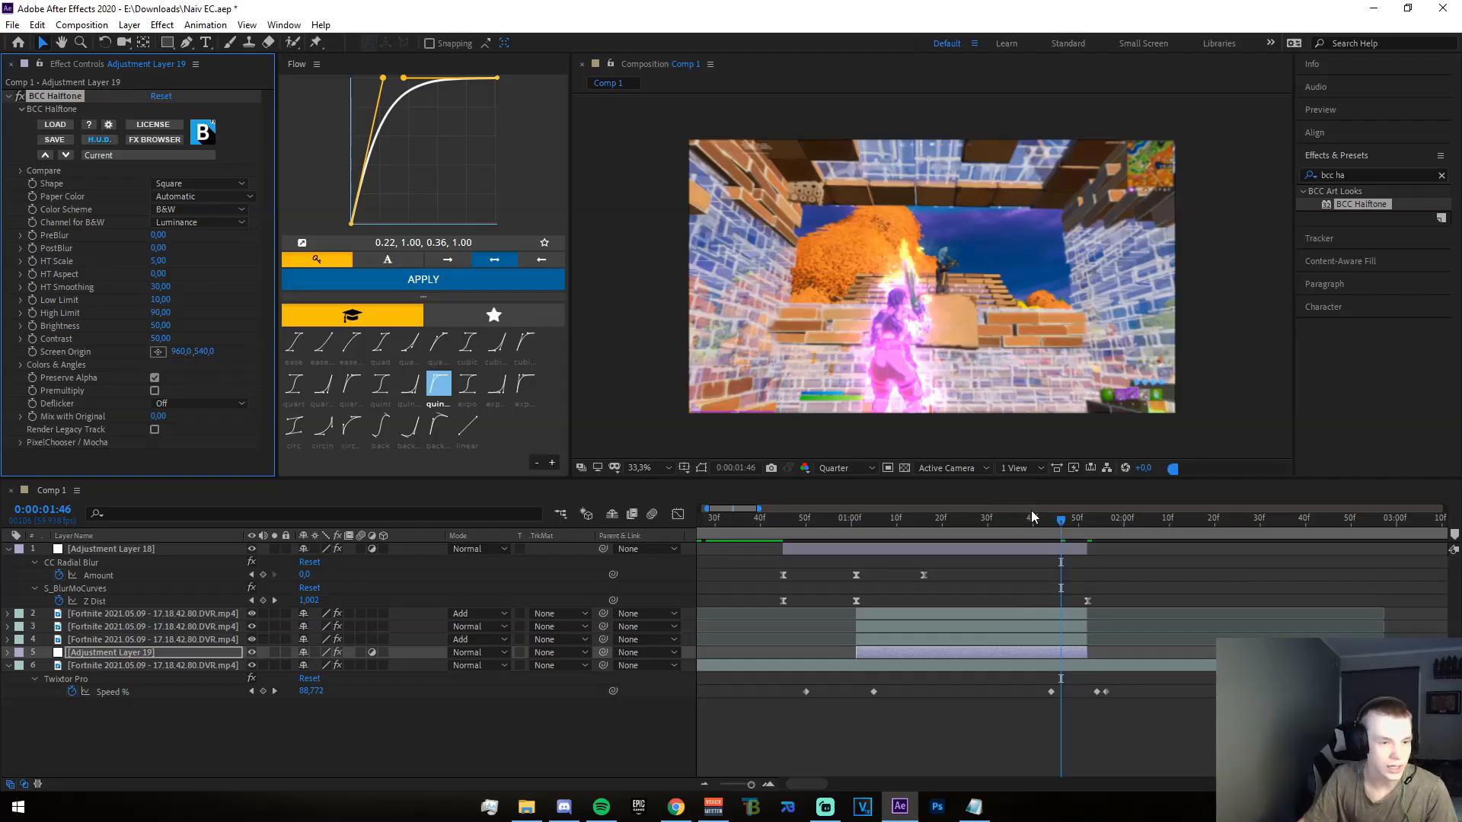
{"action": "left_click_drag", "start_coordinate": [1056, 527], "coordinate": [1017, 532]}
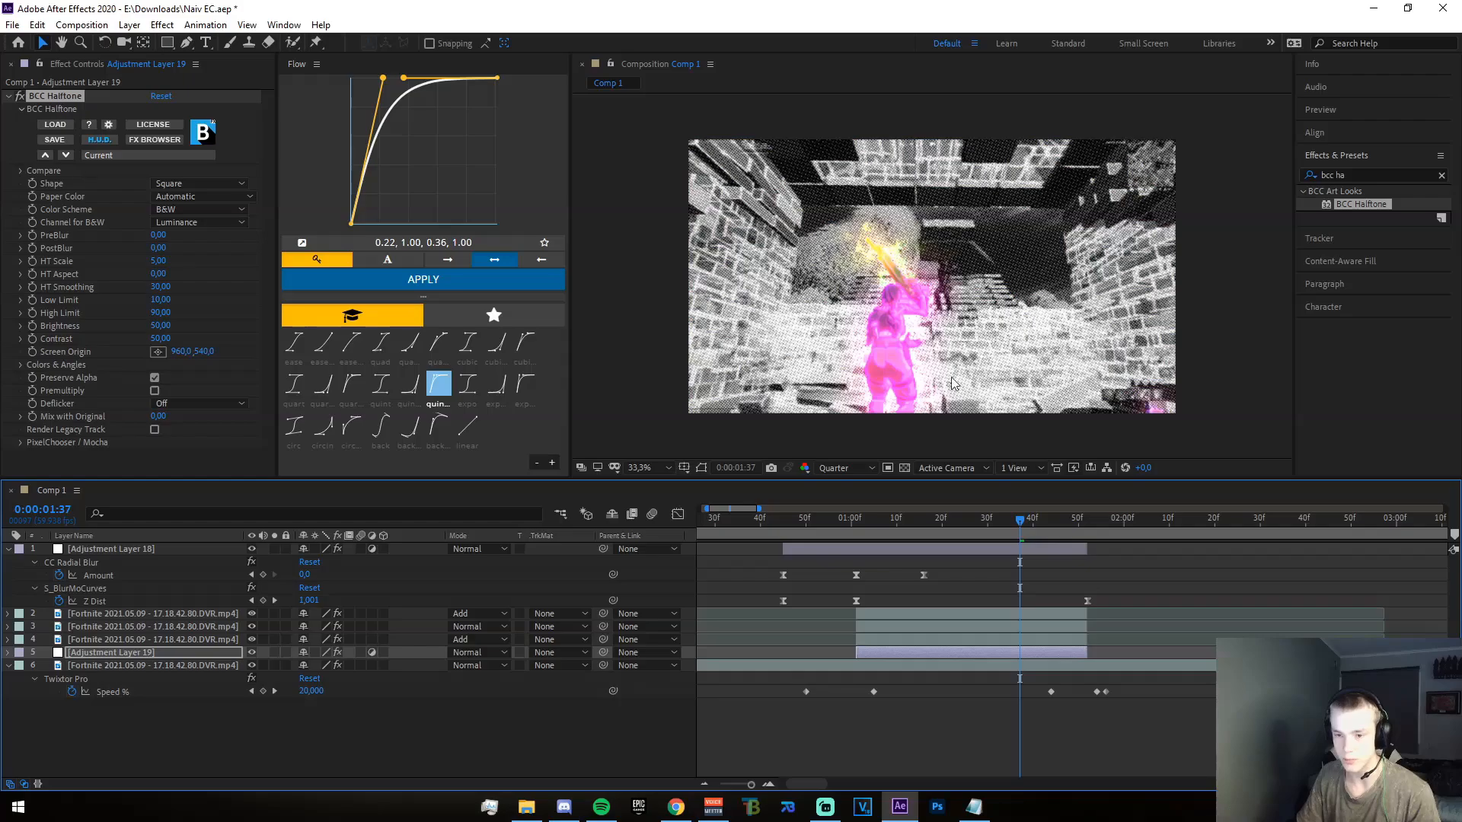
{"action": "left_click", "coordinate": [1006, 522]}
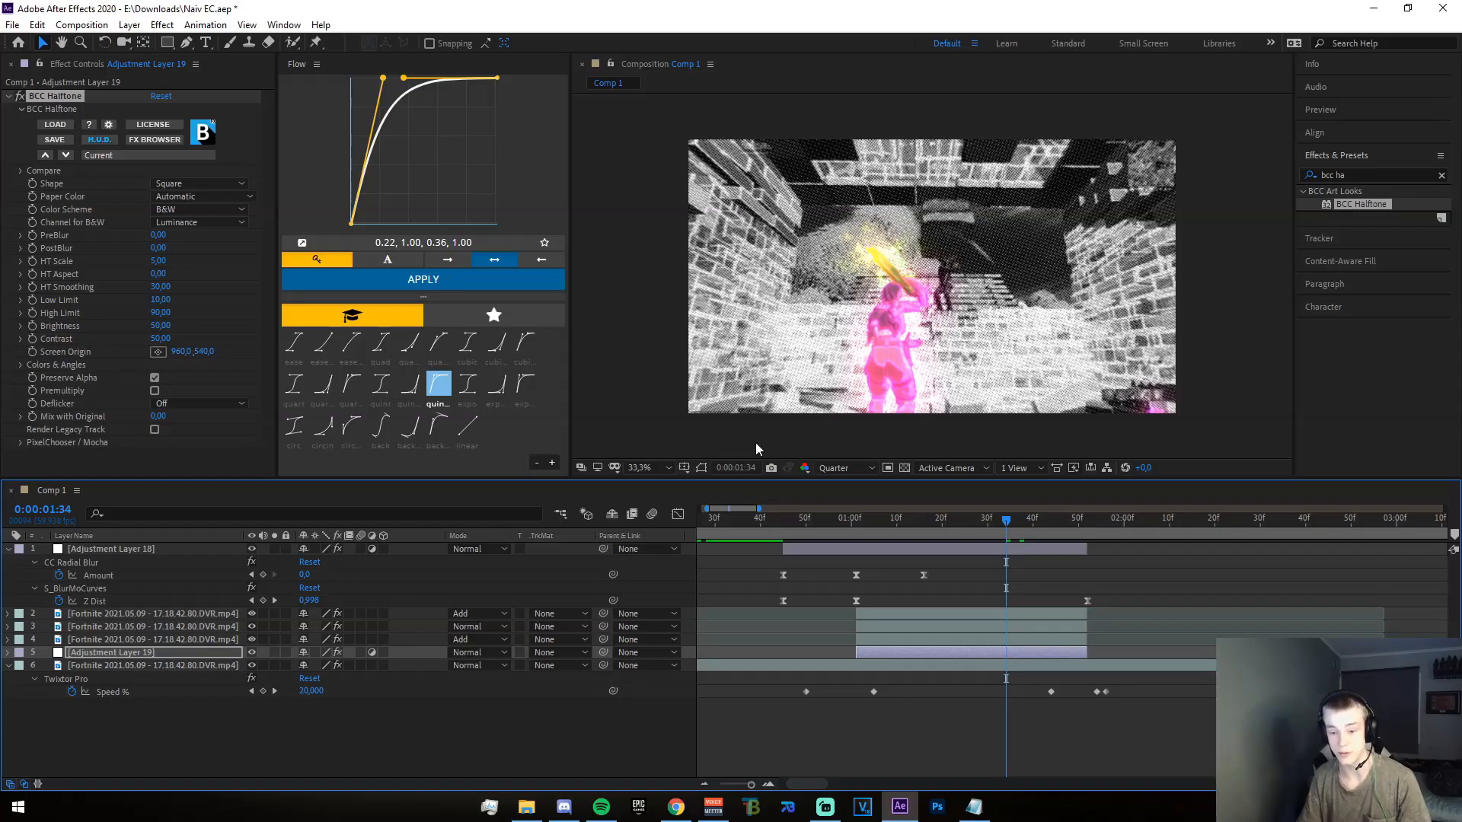
- Create another adjustment layer at the top of the composition's layer stack
{"action": "left_click", "coordinate": [1340, 724]}
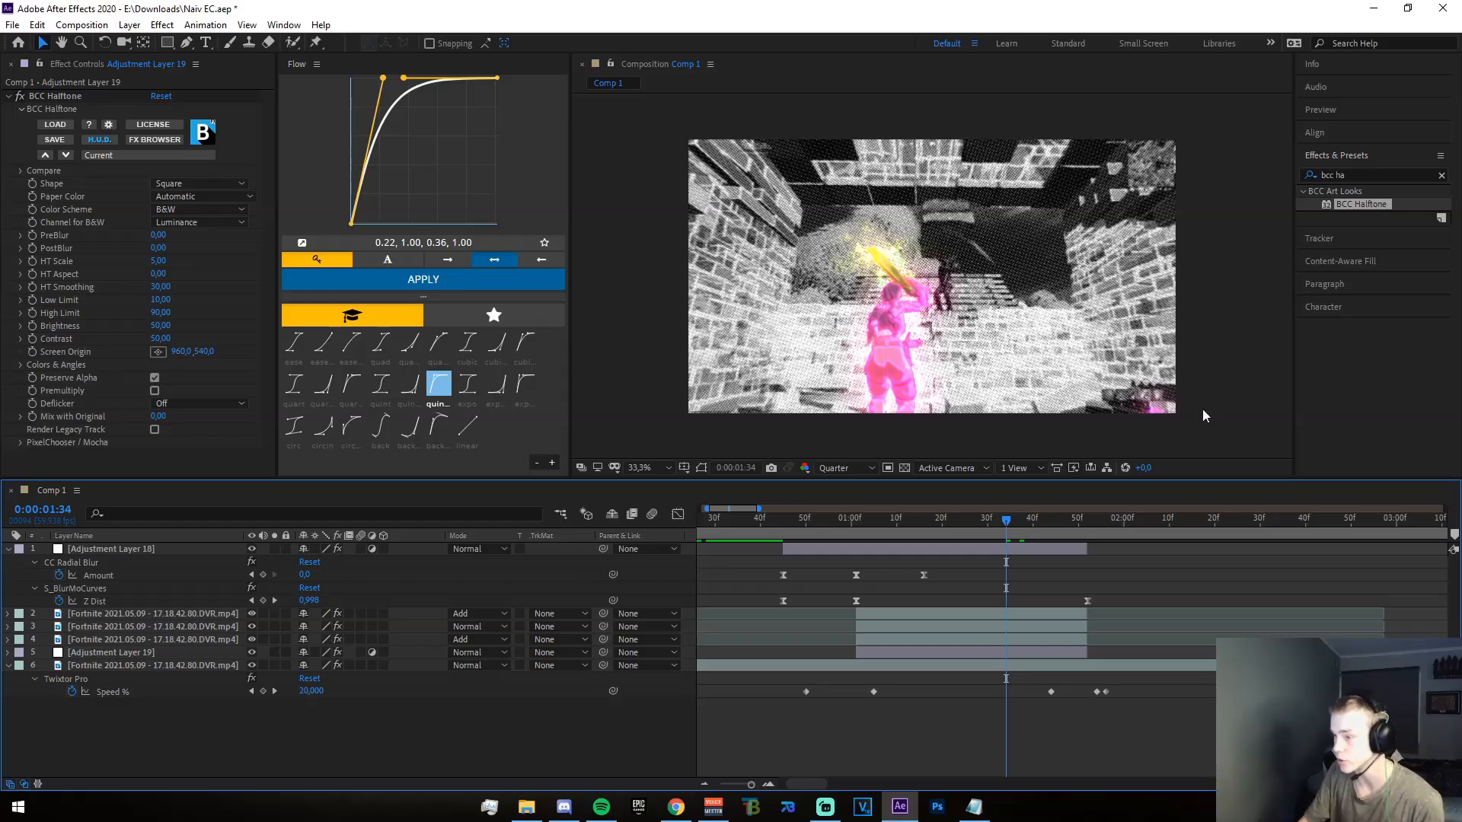
{"action": "right_click", "coordinate": [882, 730]}
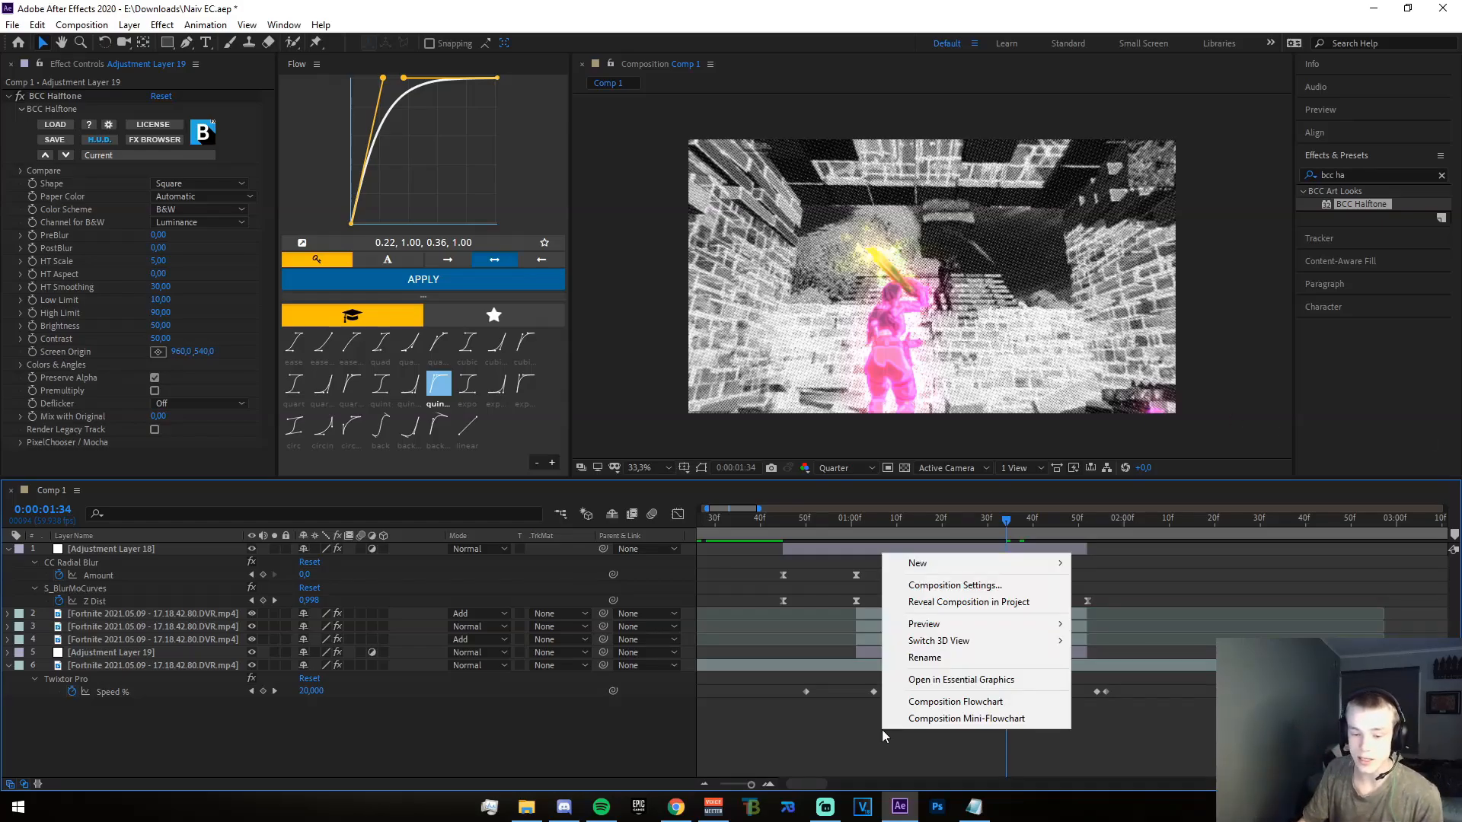
{"action": "mouse_move", "coordinate": [967, 568]}
{"action": "left_click", "coordinate": [1104, 685]}
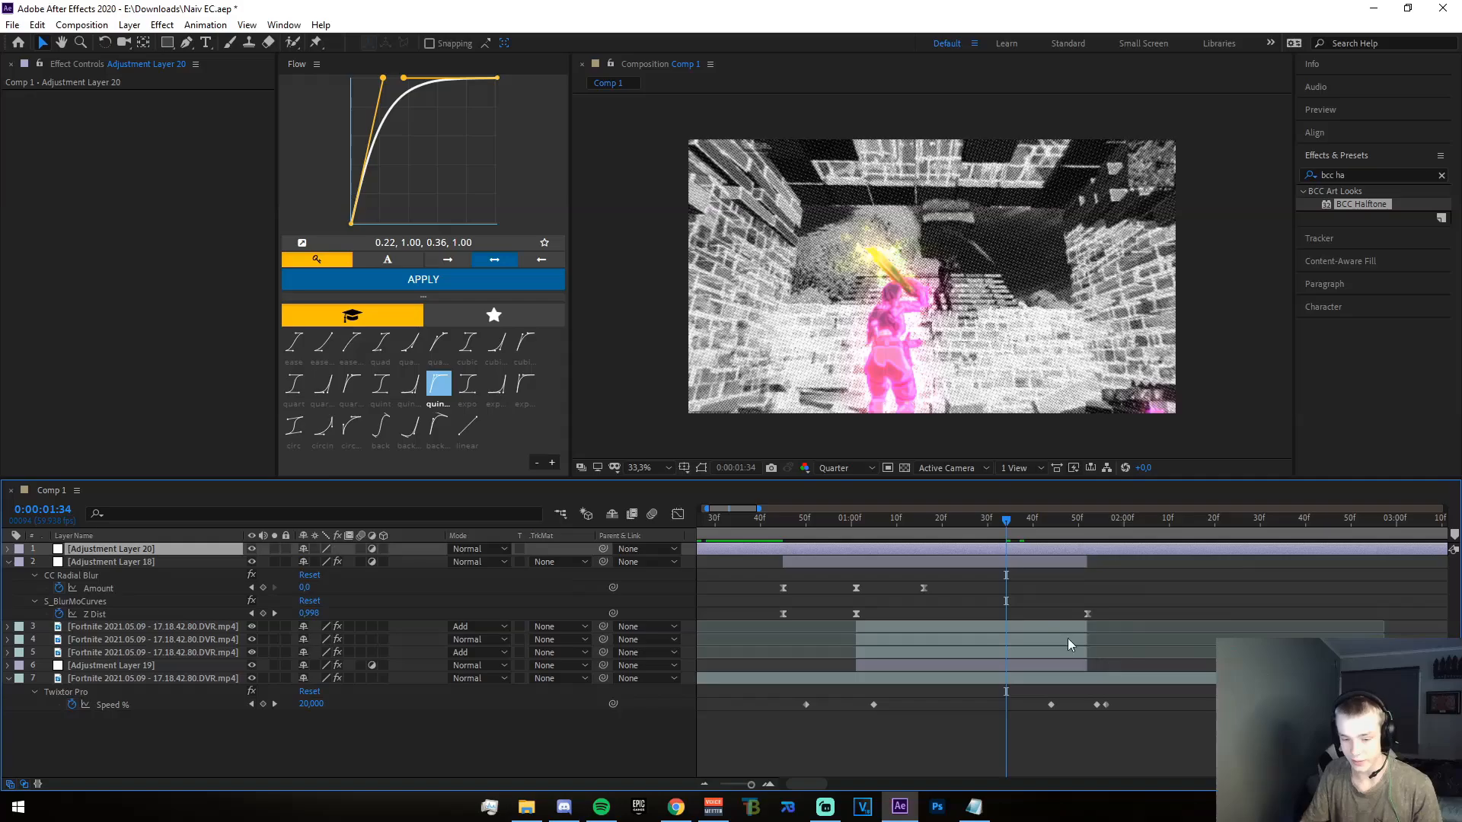
- Trim the topmost adjustment layer so it only spans 0:00:01:01 to 0:00:01:52, matching the rotoscoped copies
{"action": "left_click_drag", "start_coordinate": [1010, 534], "coordinate": [1089, 532]}
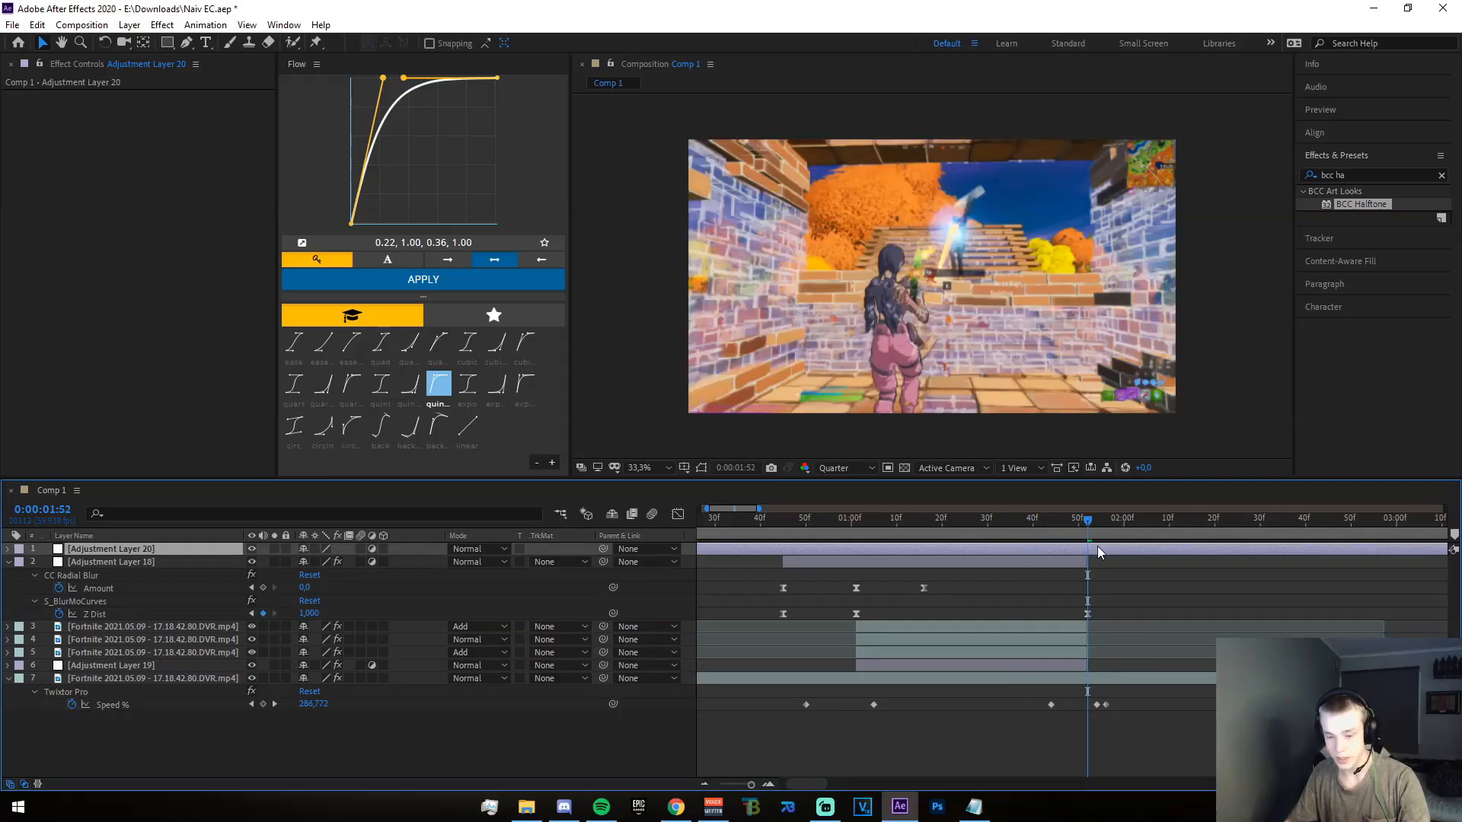
{"action": "key", "text": "ctrl+shift+d"}
{"action": "key", "text": "Delete"}
{"action": "left_click", "coordinate": [854, 522]}
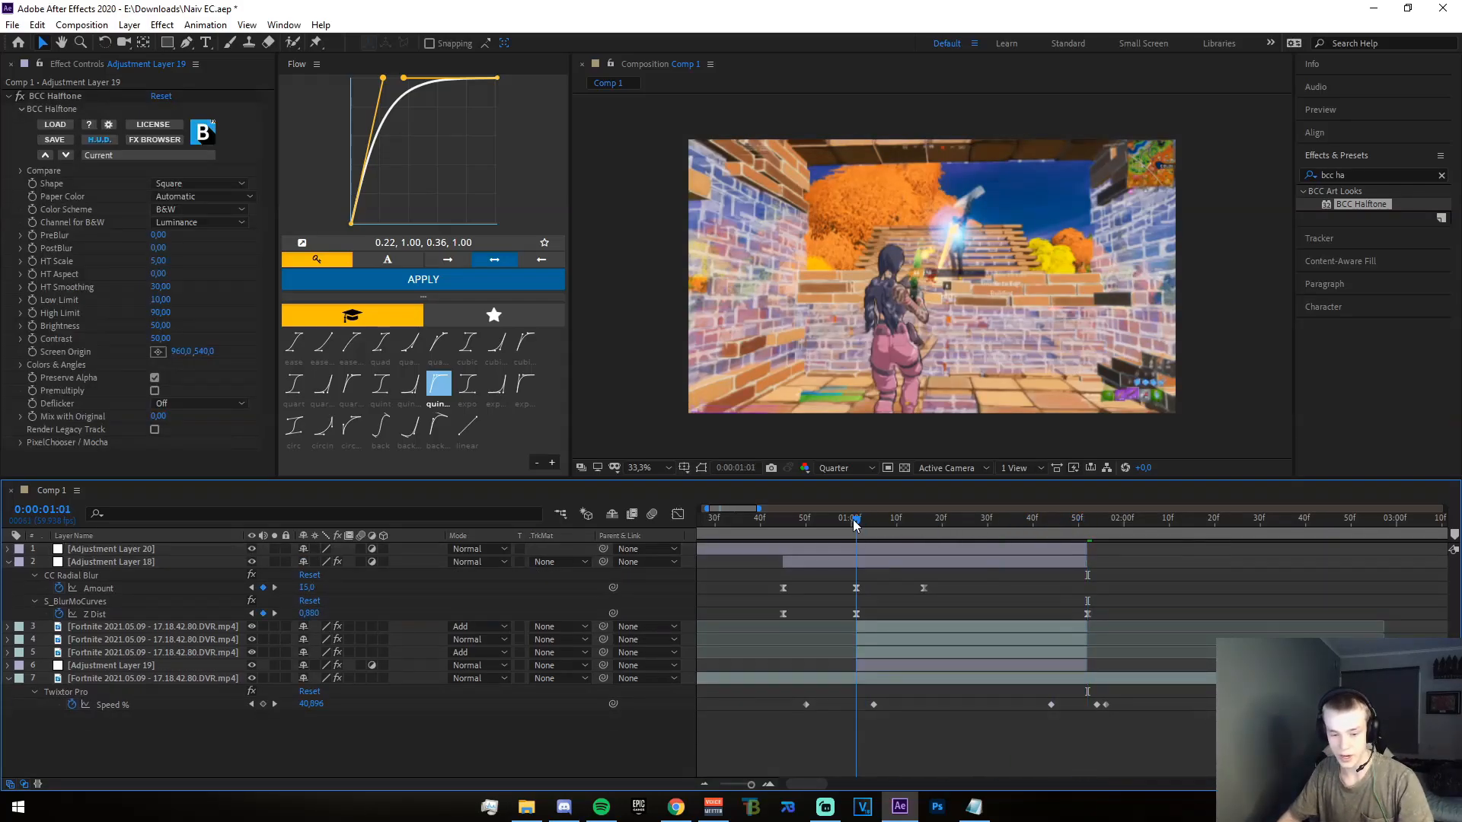
{"action": "left_click", "coordinate": [852, 548]}
{"action": "key", "text": "ctrl+shift+d"}
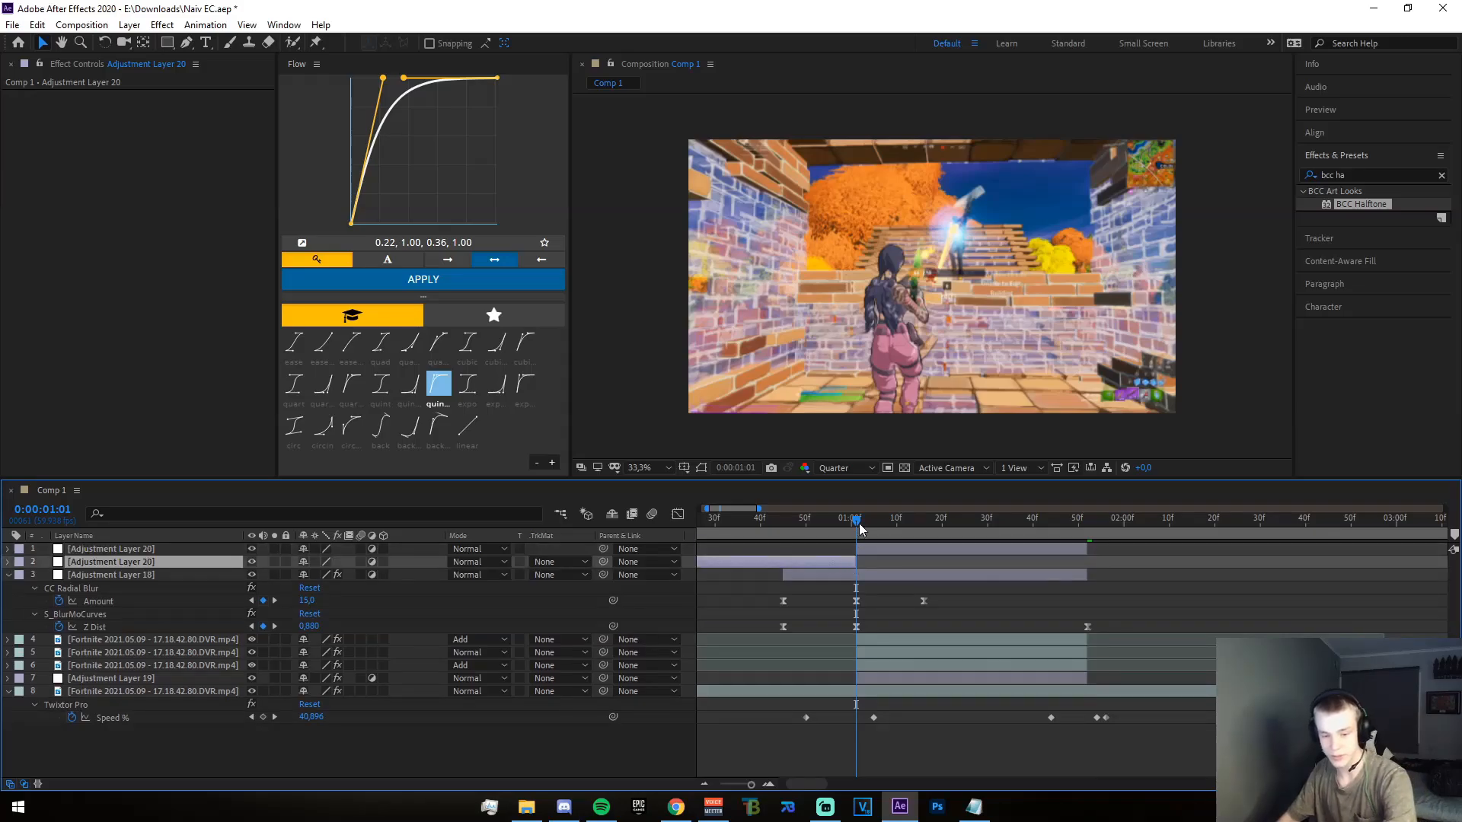
{"action": "key", "text": "Delete"}
- Duplicate the trimmed top adjustment layer and move the copy so it starts at 0:00:01:52, where the original ends
{"action": "left_click", "coordinate": [870, 523]}
{"action": "left_click", "coordinate": [1062, 550]}
{"action": "key", "text": "ctrl+d"}
{"action": "left_click_drag", "start_coordinate": [934, 550], "coordinate": [1167, 555]}
- Apply the [Dignal] Tilt Impact user preset to the adjustment layer copy that starts at 0:00:01:52
{"action": "left_click", "coordinate": [1101, 522]}
{"action": "left_click_drag", "start_coordinate": [1353, 179], "coordinate": [1297, 185]}
{"action": "key", "text": "BackSpace"}
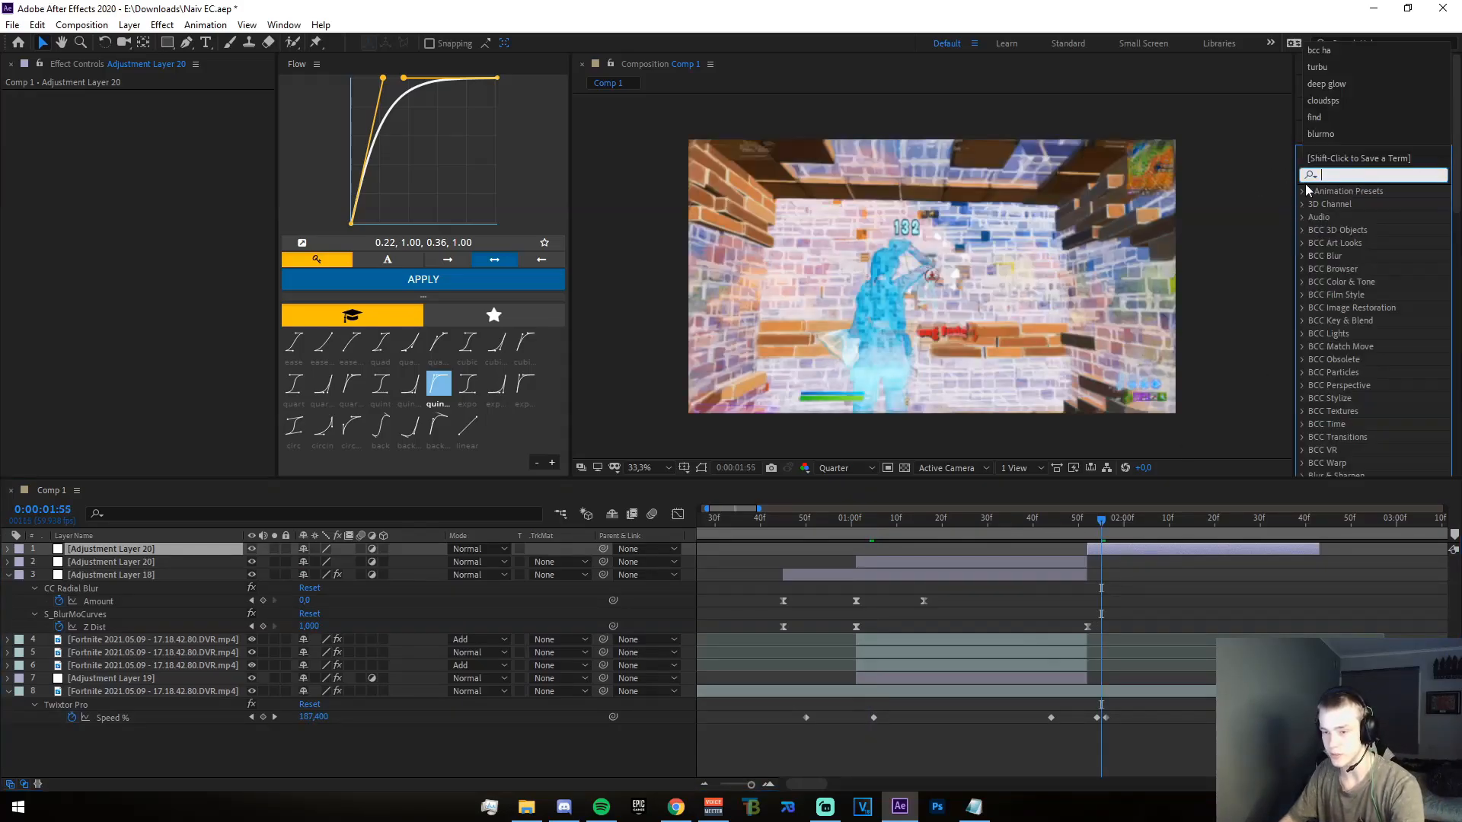
{"action": "left_click", "coordinate": [1304, 190]}
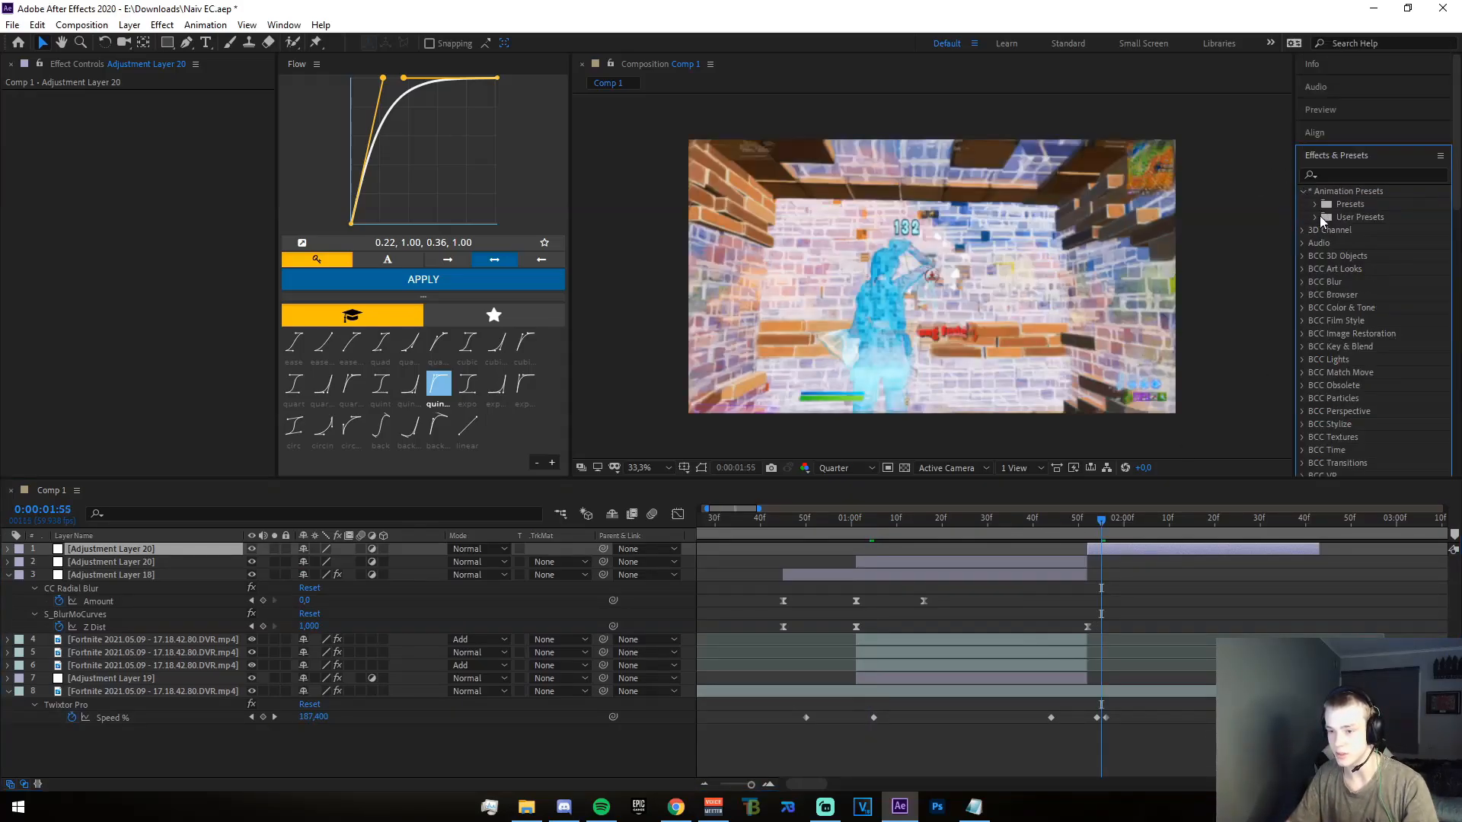
{"action": "left_click", "coordinate": [1319, 217]}
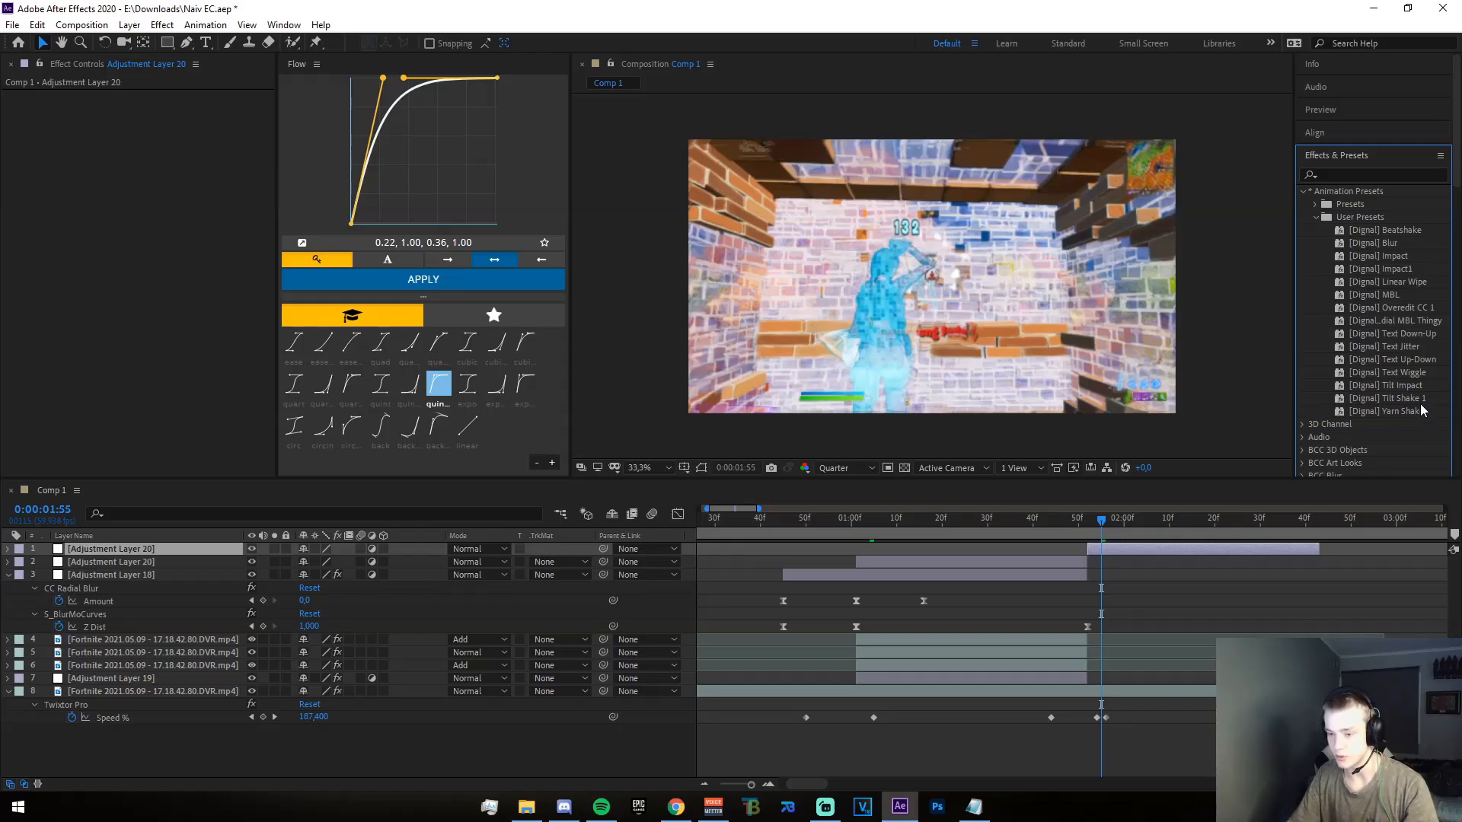
{"action": "left_click_drag", "start_coordinate": [1404, 386], "coordinate": [1044, 538]}
{"action": "left_click", "coordinate": [1016, 573]}
{"action": "left_click", "coordinate": [1037, 522]}
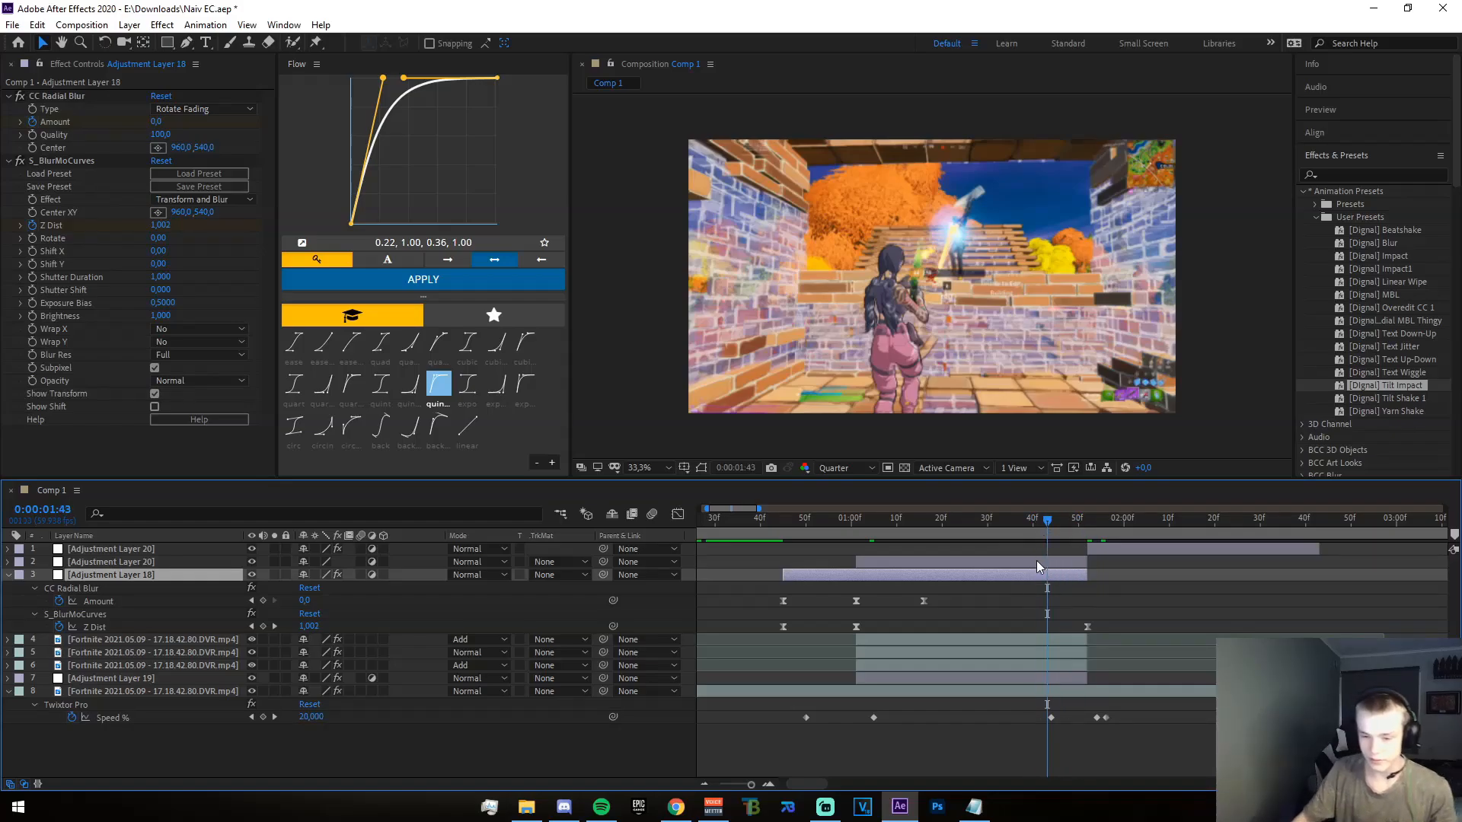
{"action": "left_click", "coordinate": [1036, 561]}
{"action": "left_click", "coordinate": [1104, 548]}
{"action": "mouse_move", "coordinate": [1056, 519]}
{"action": "left_mouse_down"}
{"action": "mouse_move", "coordinate": [1084, 524]}
{"action": "mouse_move", "coordinate": [1052, 524]}
{"action": "left_mouse_up"}
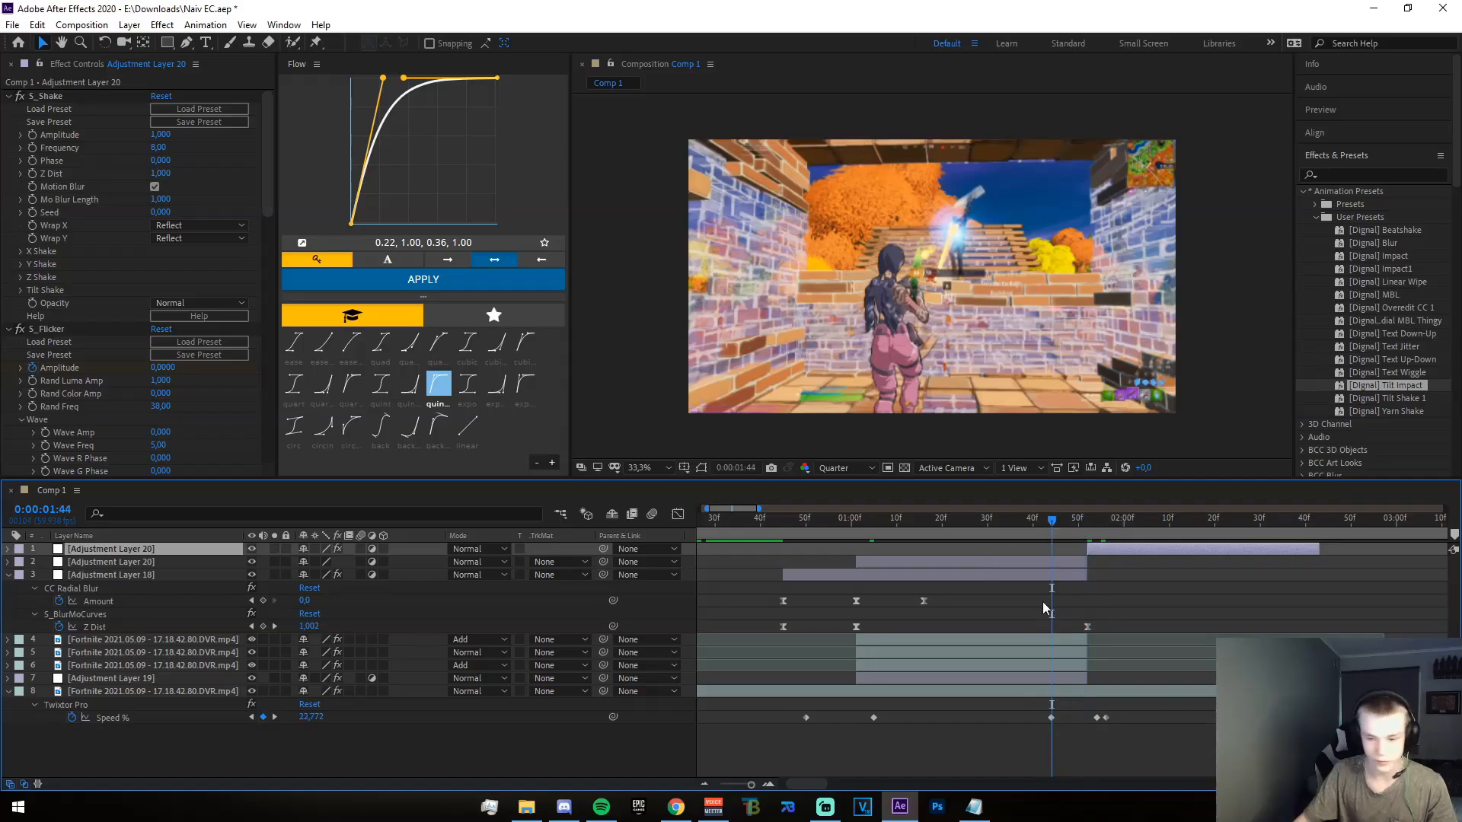
{"action": "left_click", "coordinate": [1081, 587]}
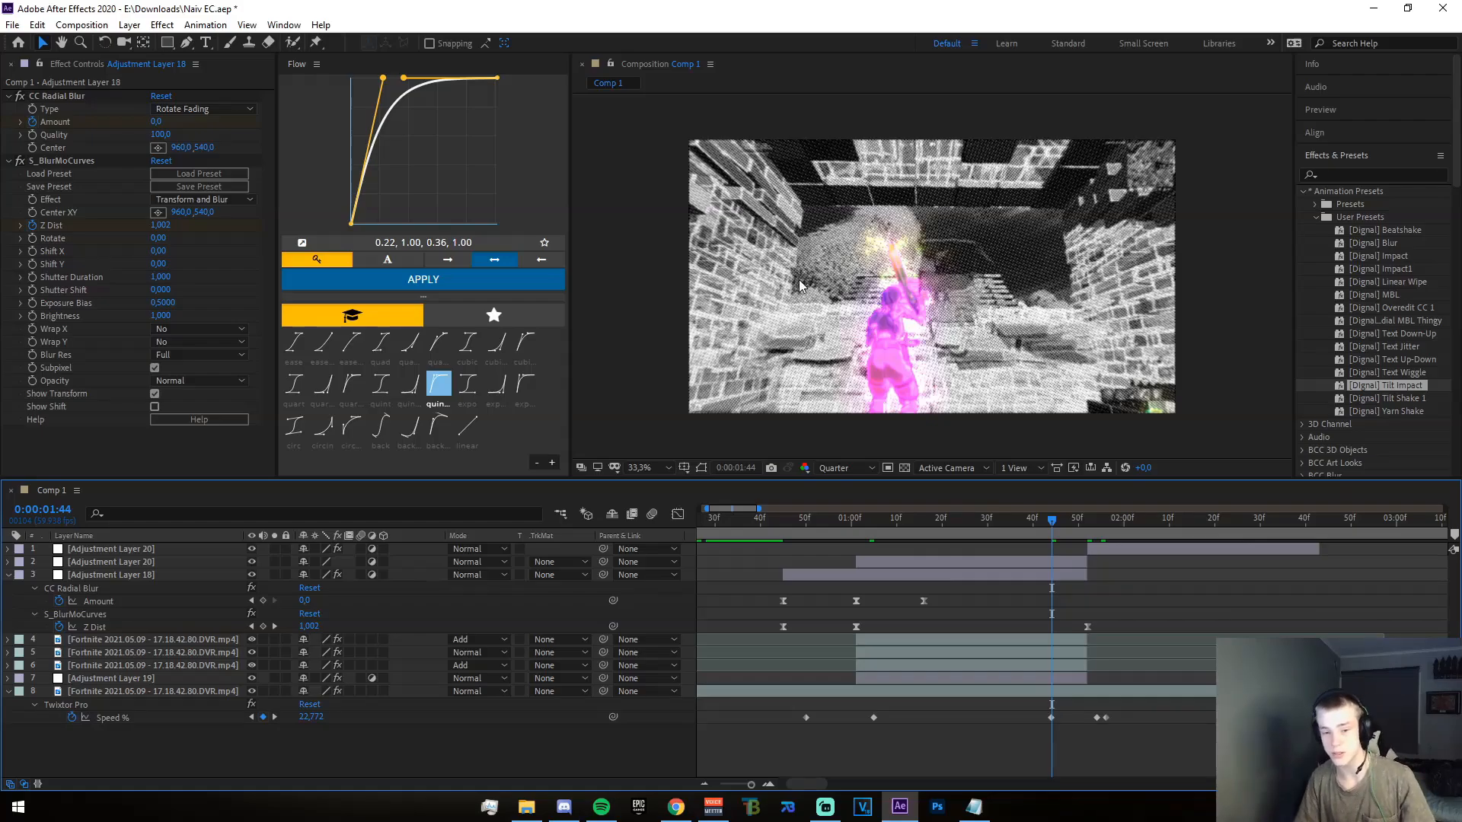
{"action": "right_click", "coordinate": [893, 744]}
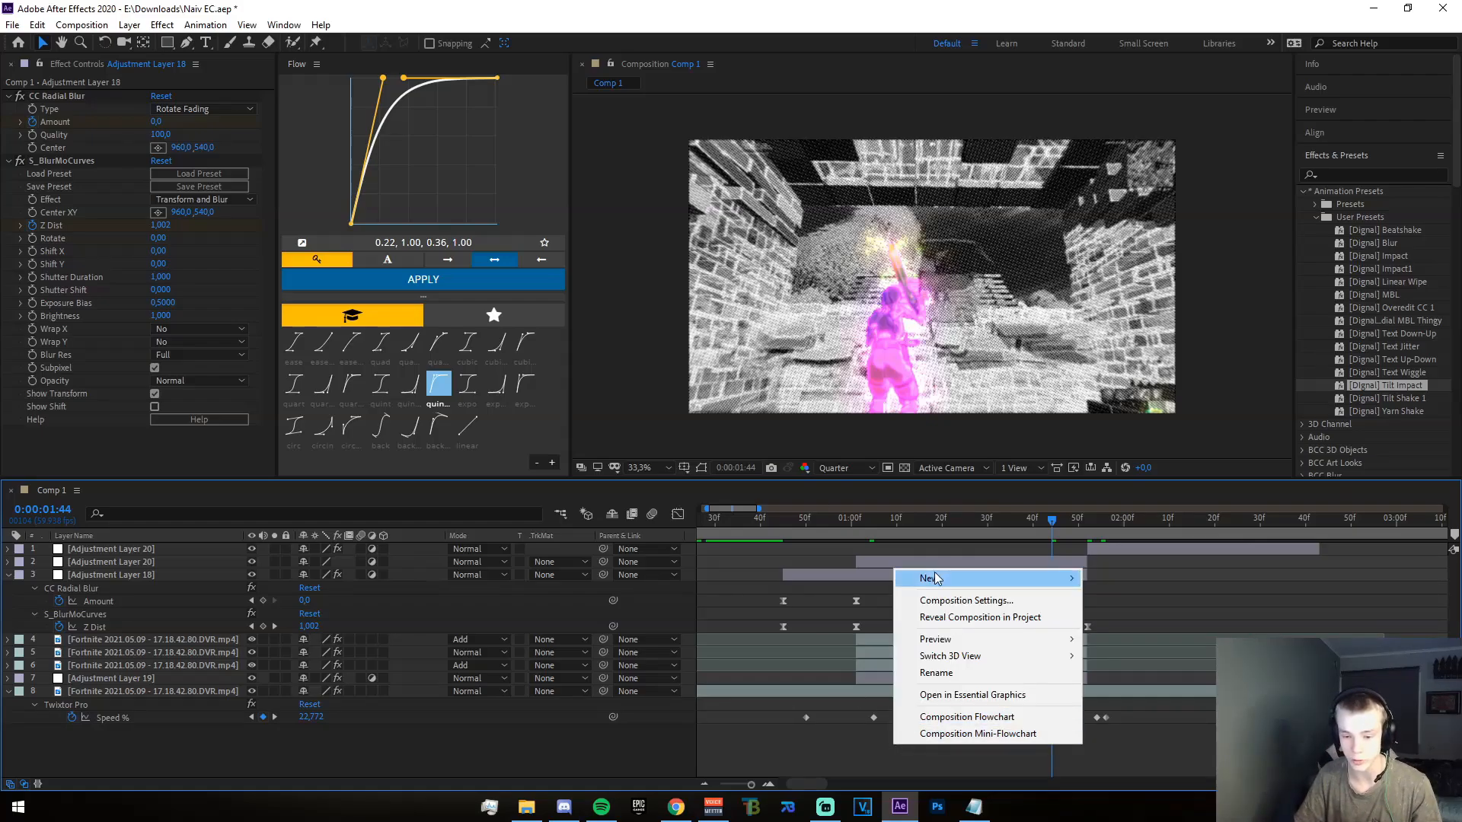
{"action": "mouse_move", "coordinate": [1004, 579]}
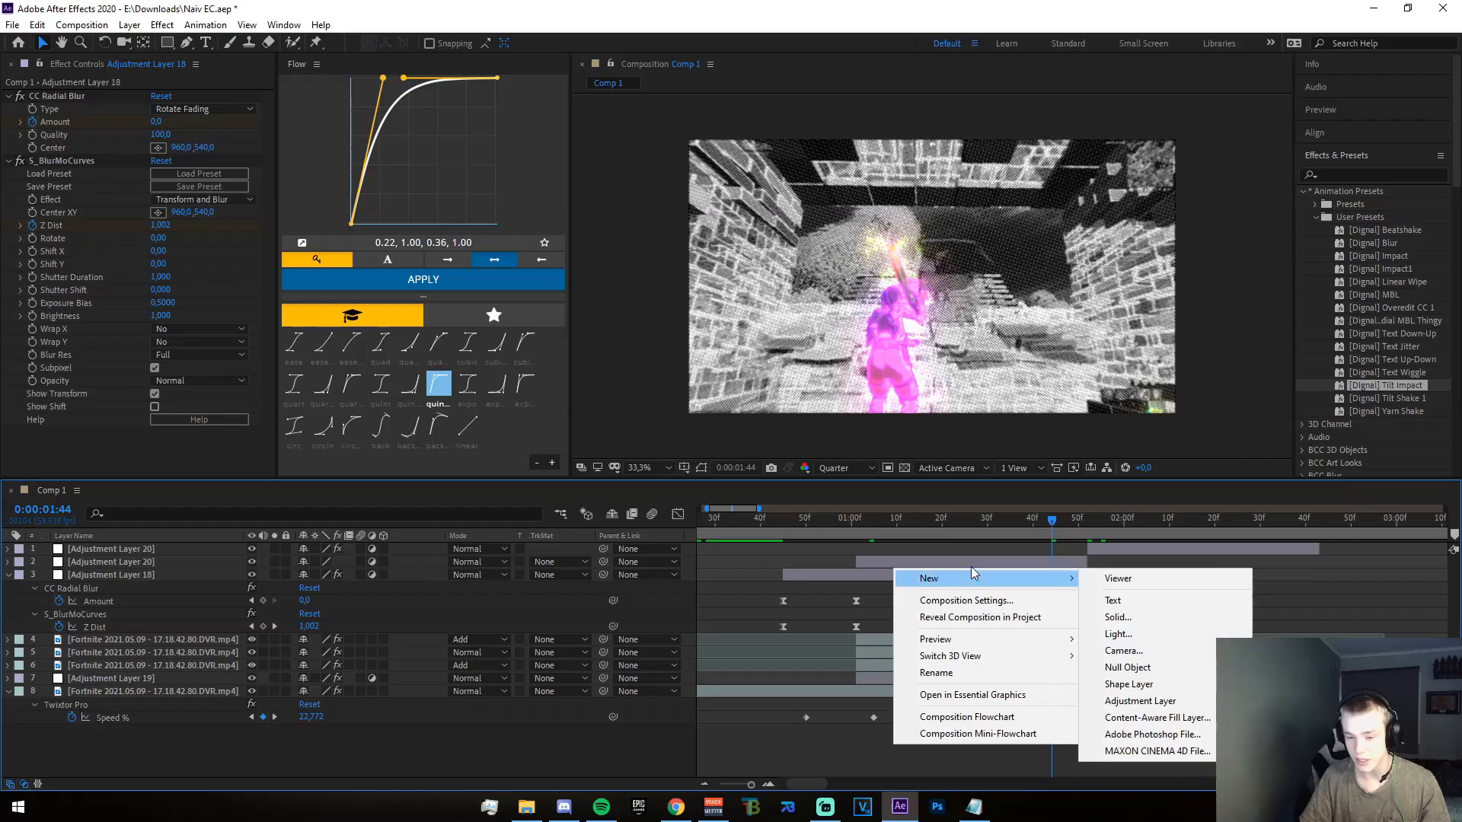
{"action": "left_click", "coordinate": [947, 521]}
- Apply the BCC Lens Blur OBS effect to the adjustment layer spanning the rotoscoped section and set its Iris Scale to 5
{"action": "left_click", "coordinate": [998, 564]}
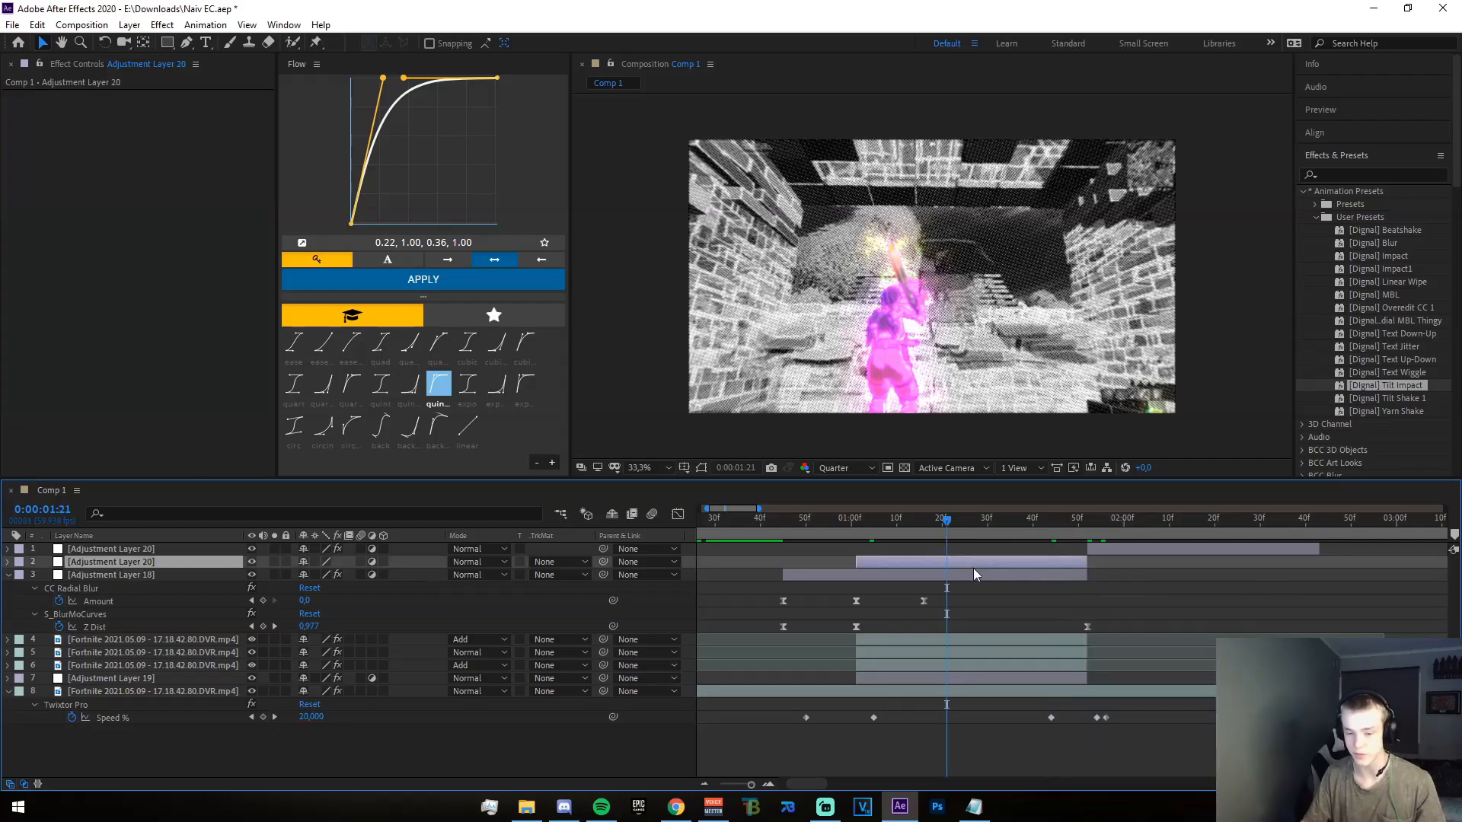
{"action": "left_click", "coordinate": [1332, 172]}
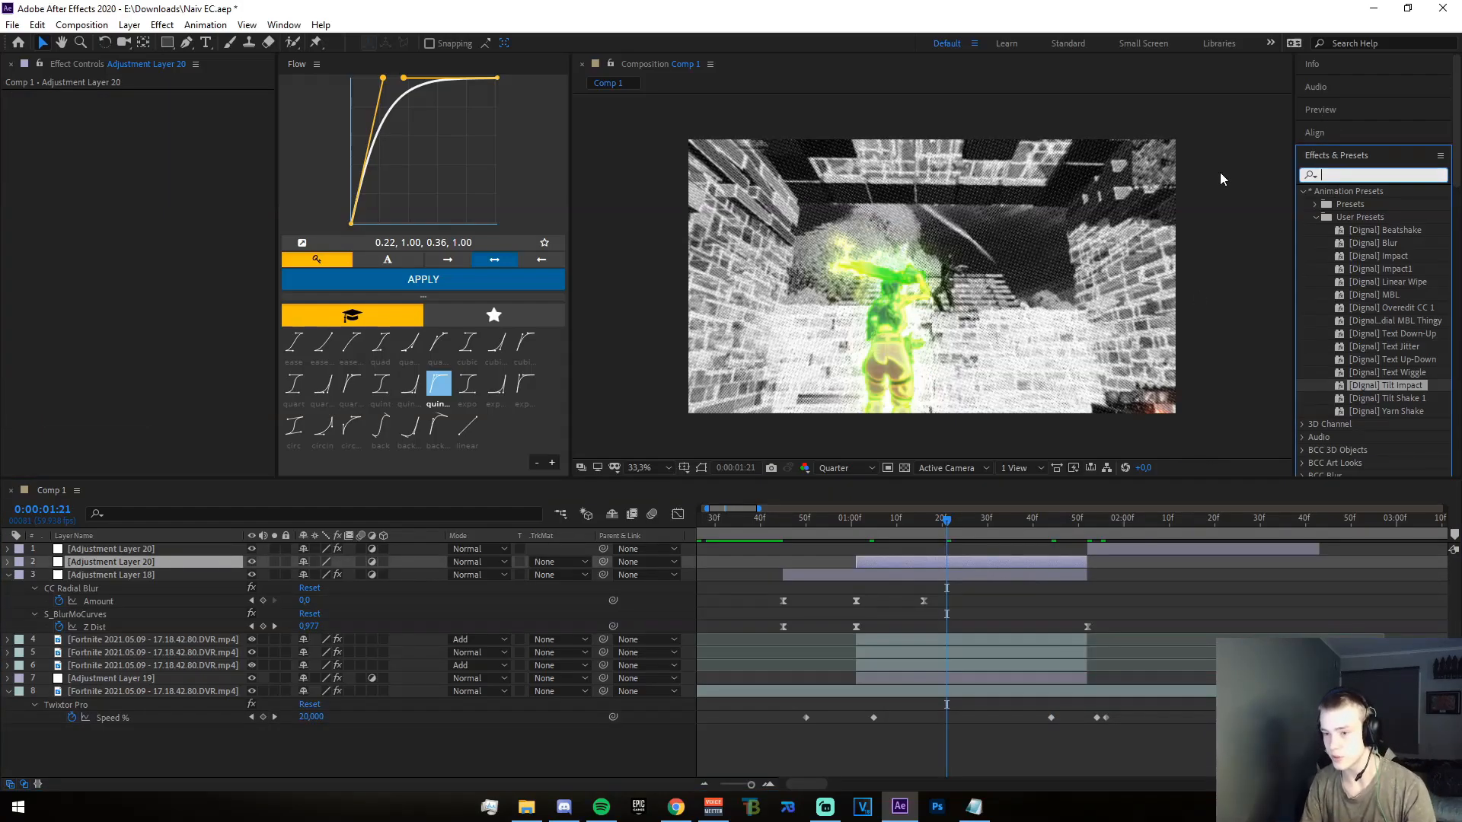
{"action": "type", "text": "lens bl"}
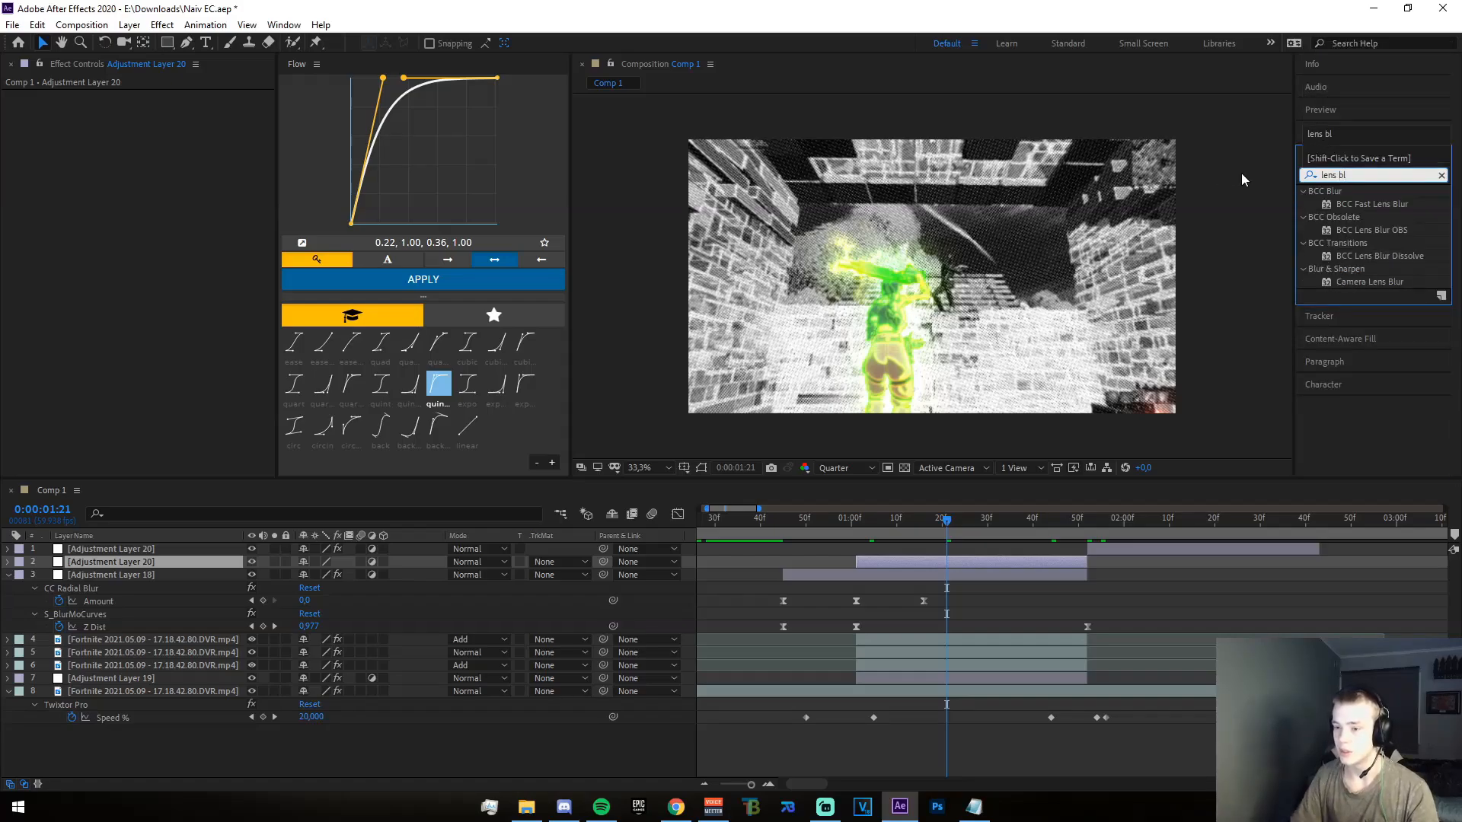
{"action": "left_click_drag", "start_coordinate": [1346, 228], "coordinate": [899, 529]}
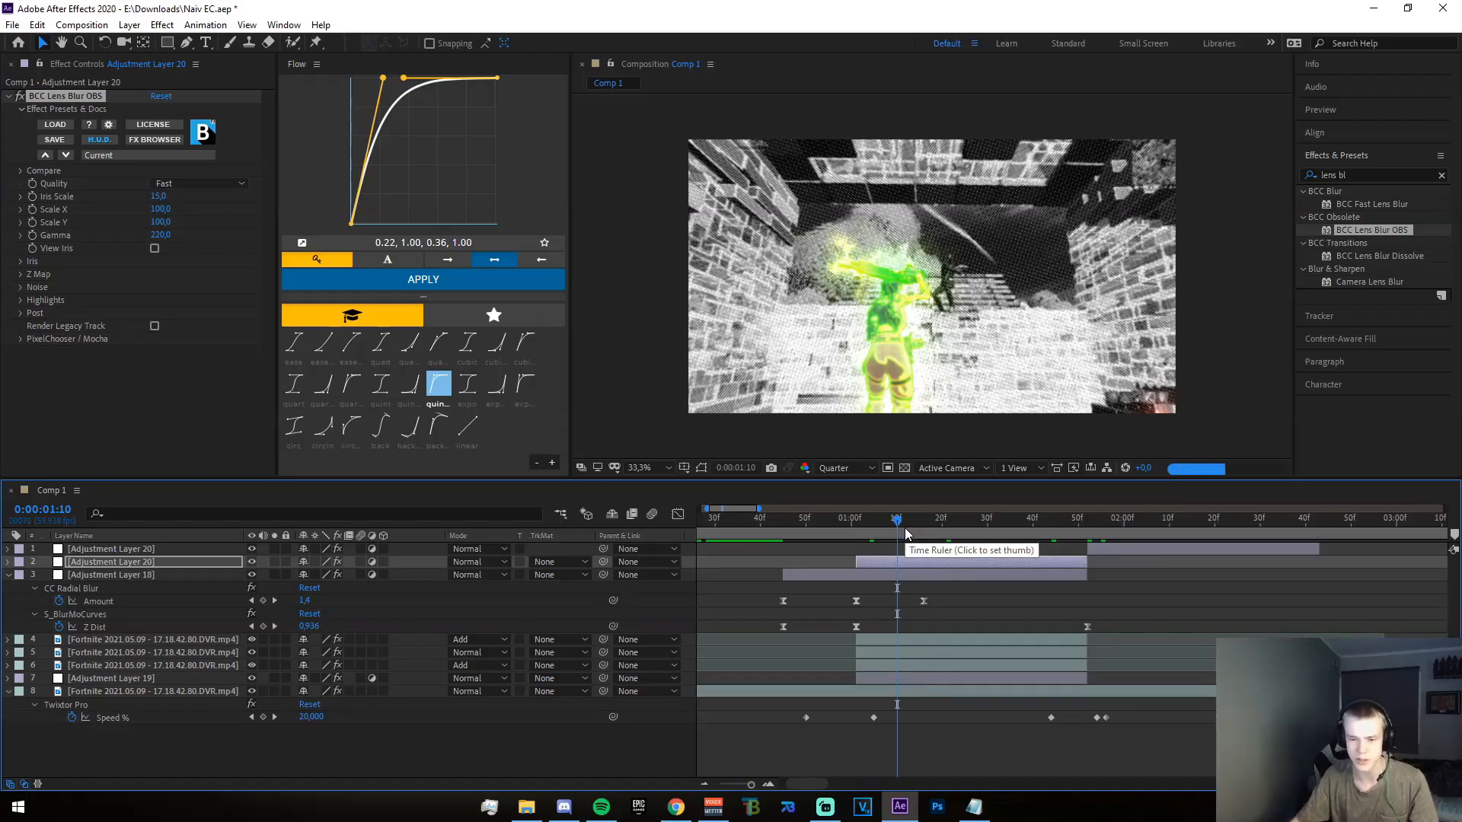
{"action": "left_click", "coordinate": [158, 197]}
{"action": "type", "text": "5"}
{"action": "key", "text": "Return"}
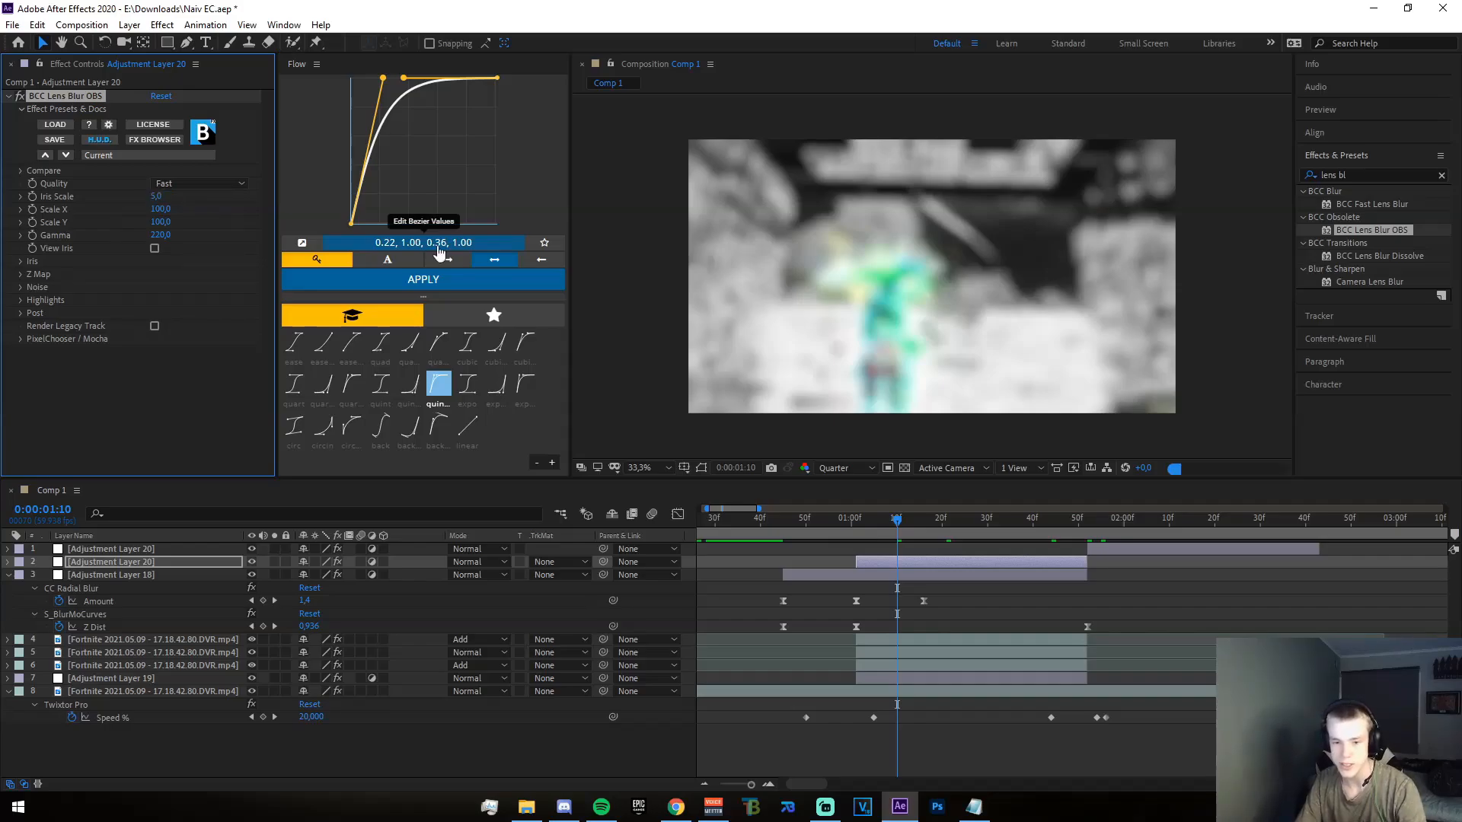
- Start keyframing the lens blur's Iris Scale at 0:00:01:01 and add a keyframe with value 2 at 0:00:01:12
{"action": "left_click_drag", "start_coordinate": [897, 519], "coordinate": [855, 524]}
{"action": "left_click", "coordinate": [199, 332]}
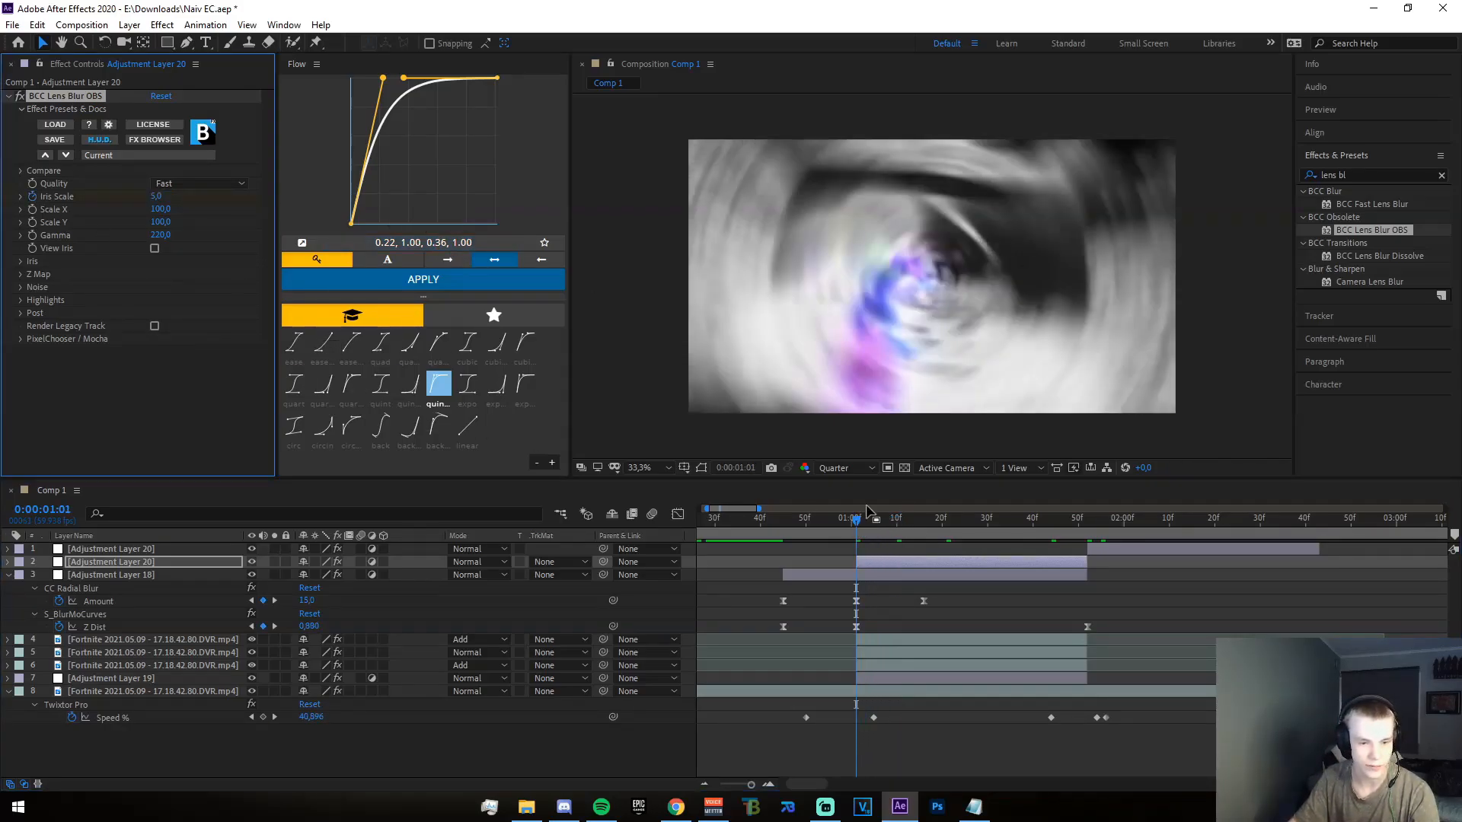
{"action": "left_click_drag", "start_coordinate": [860, 522], "coordinate": [911, 529]}
{"action": "left_click", "coordinate": [156, 196]}
{"action": "type", "text": "2"}
{"action": "key", "text": "Return"}
- Add an Iris Scale keyframe with value 2.5 at 0:00:01:25
{"action": "left_click_drag", "start_coordinate": [943, 522], "coordinate": [965, 524]}
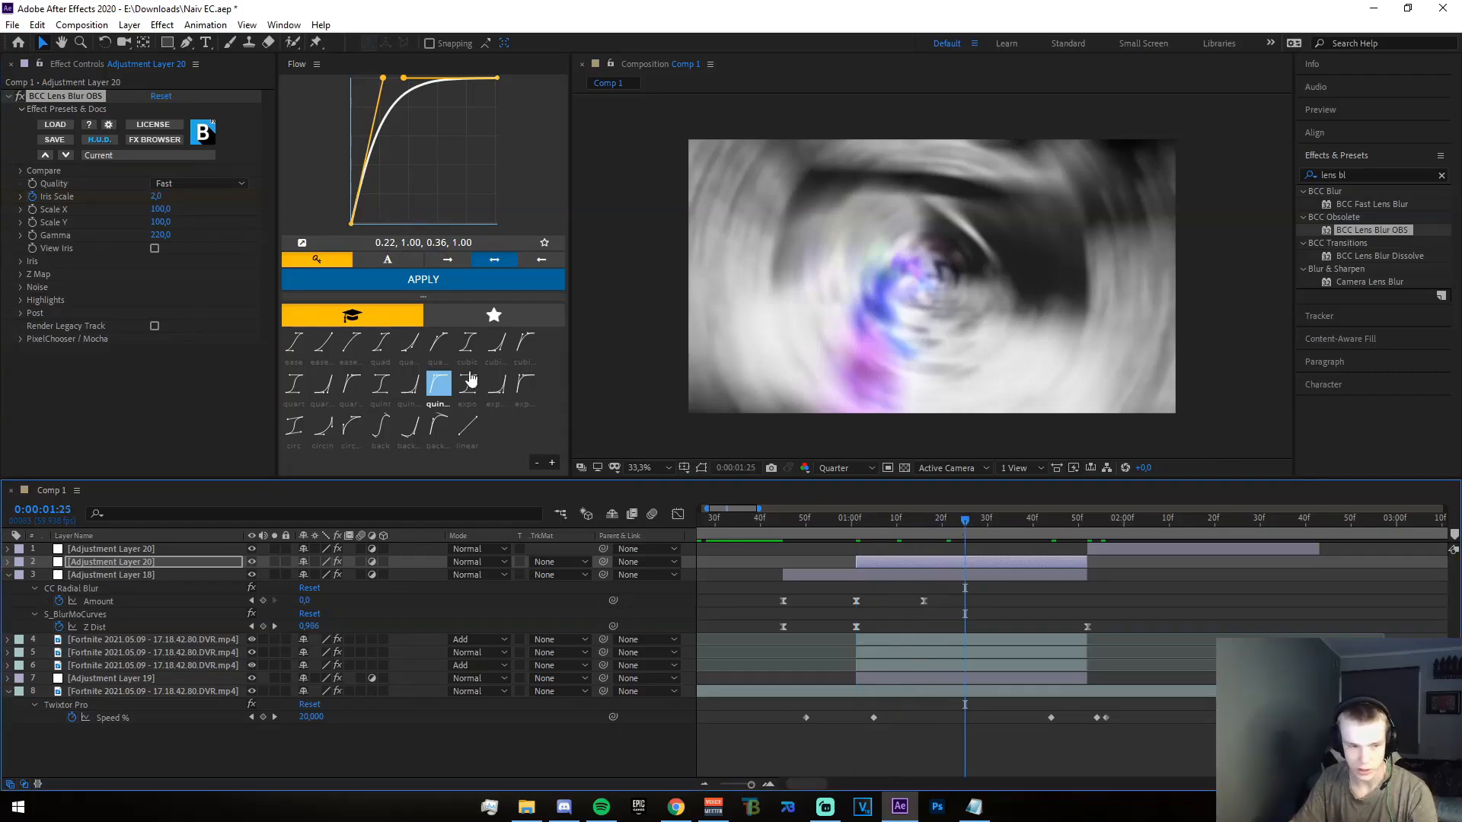
{"action": "left_click", "coordinate": [157, 196]}
{"action": "type", "text": "2"}
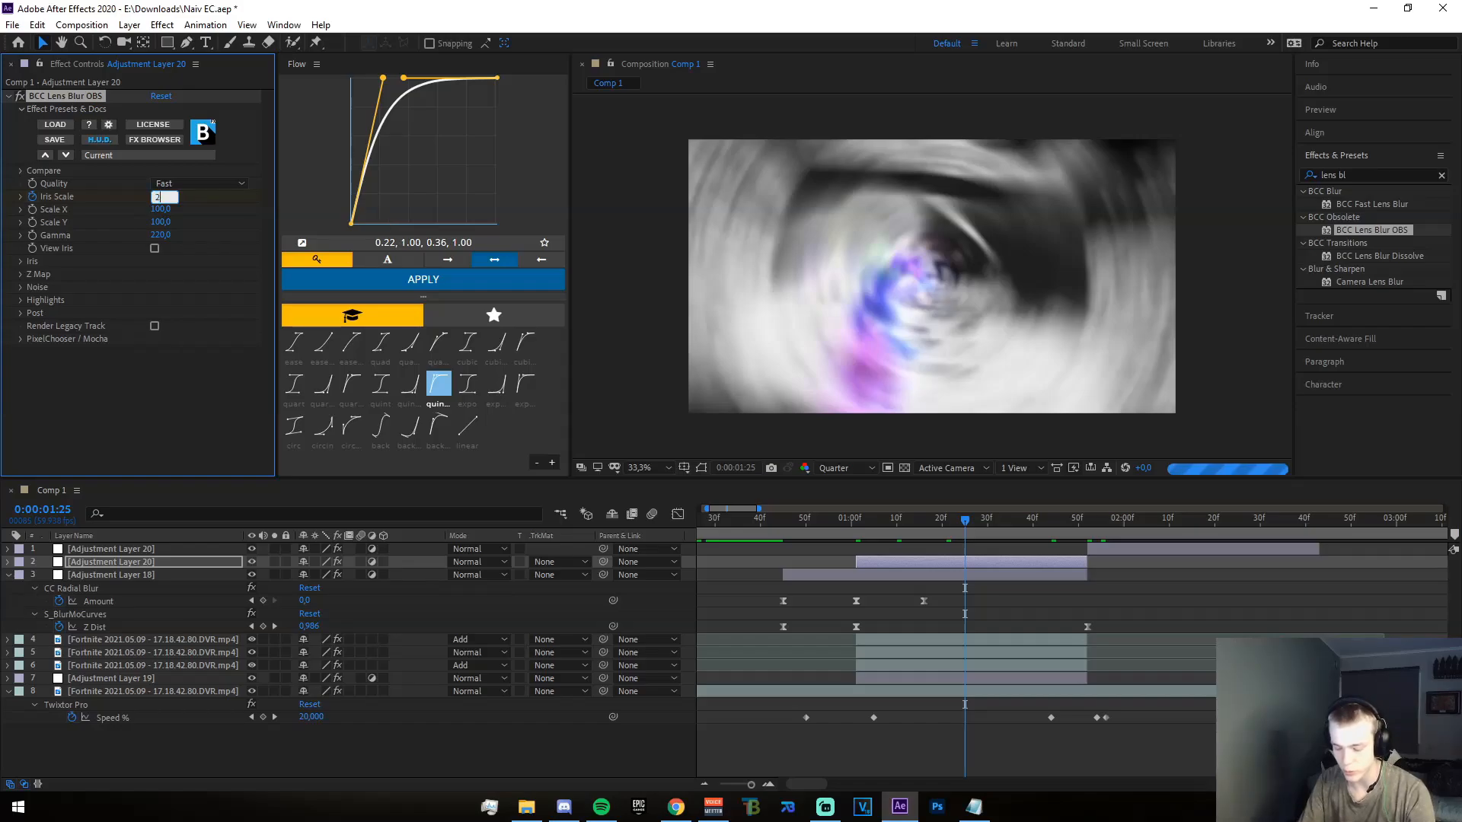
{"action": "type", "text": "2,5"}
{"action": "key", "text": "Return"}
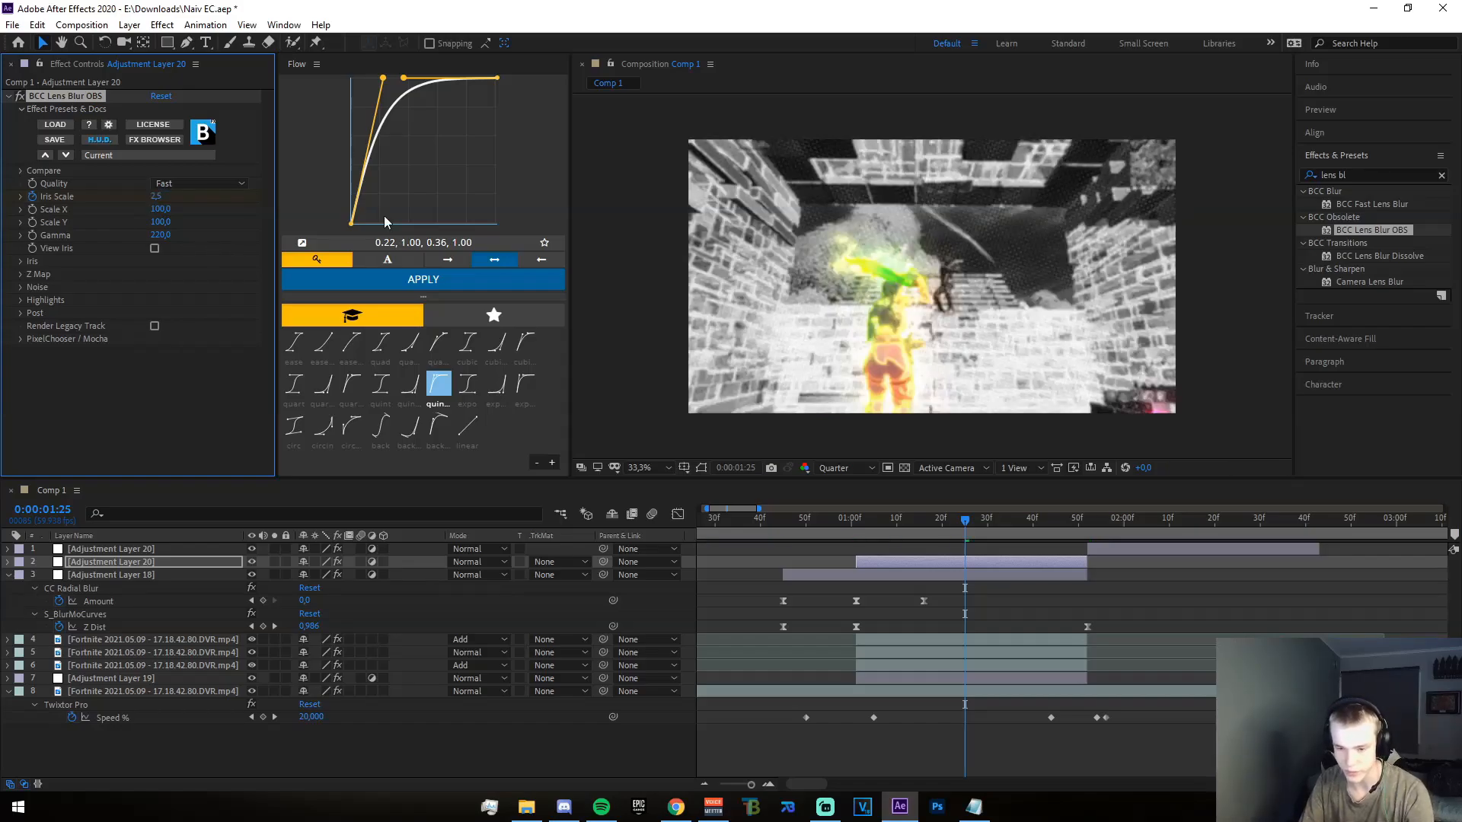
- Reveal the lens blur layer's keyframes and change the second Iris Scale keyframe, at 0:00:01:12, to 1
{"action": "key", "text": "u"}
{"action": "double_click", "coordinate": [906, 587]}
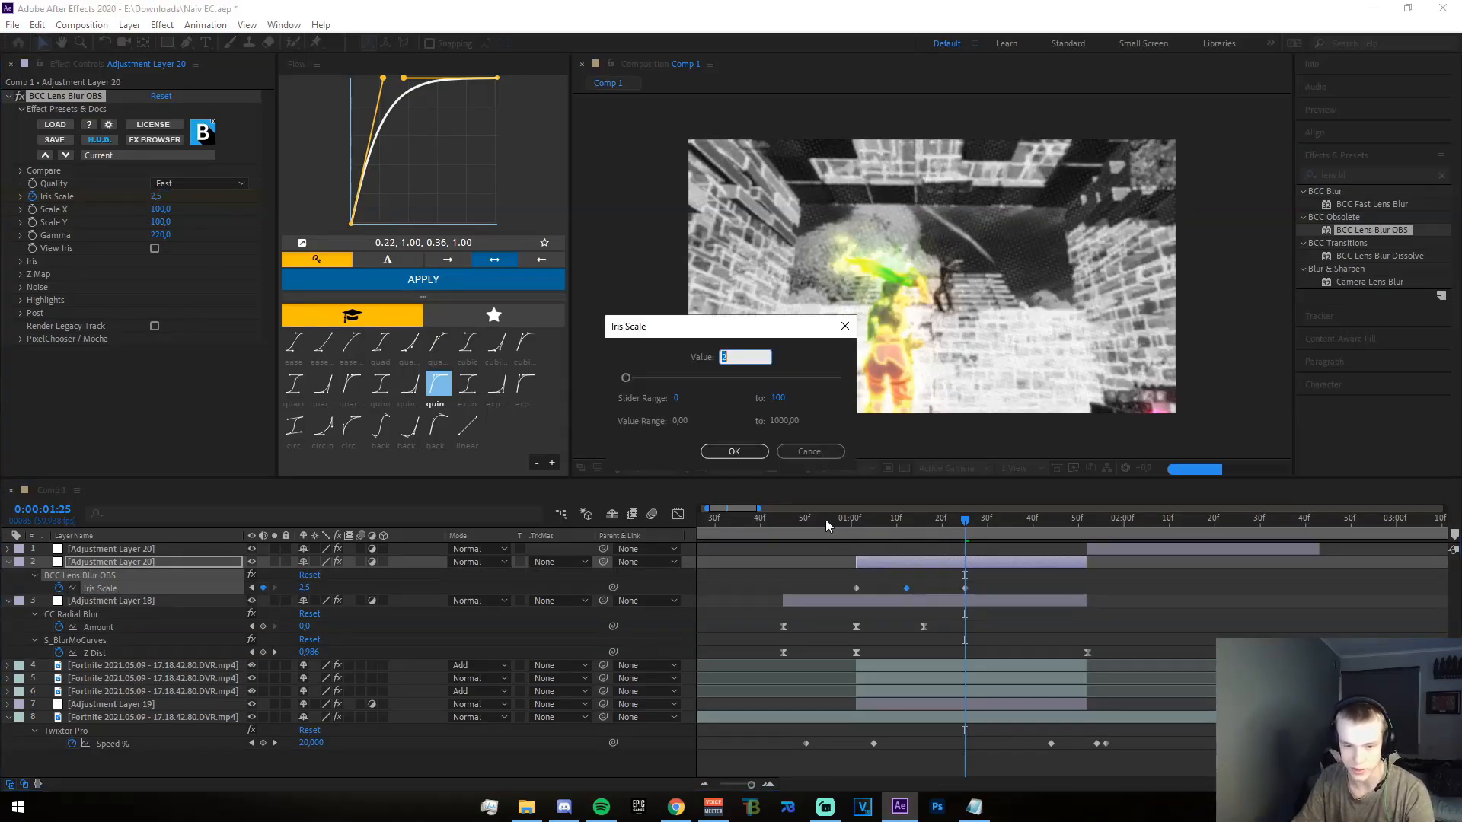
{"action": "type", "text": "1"}
{"action": "key", "text": "Return"}
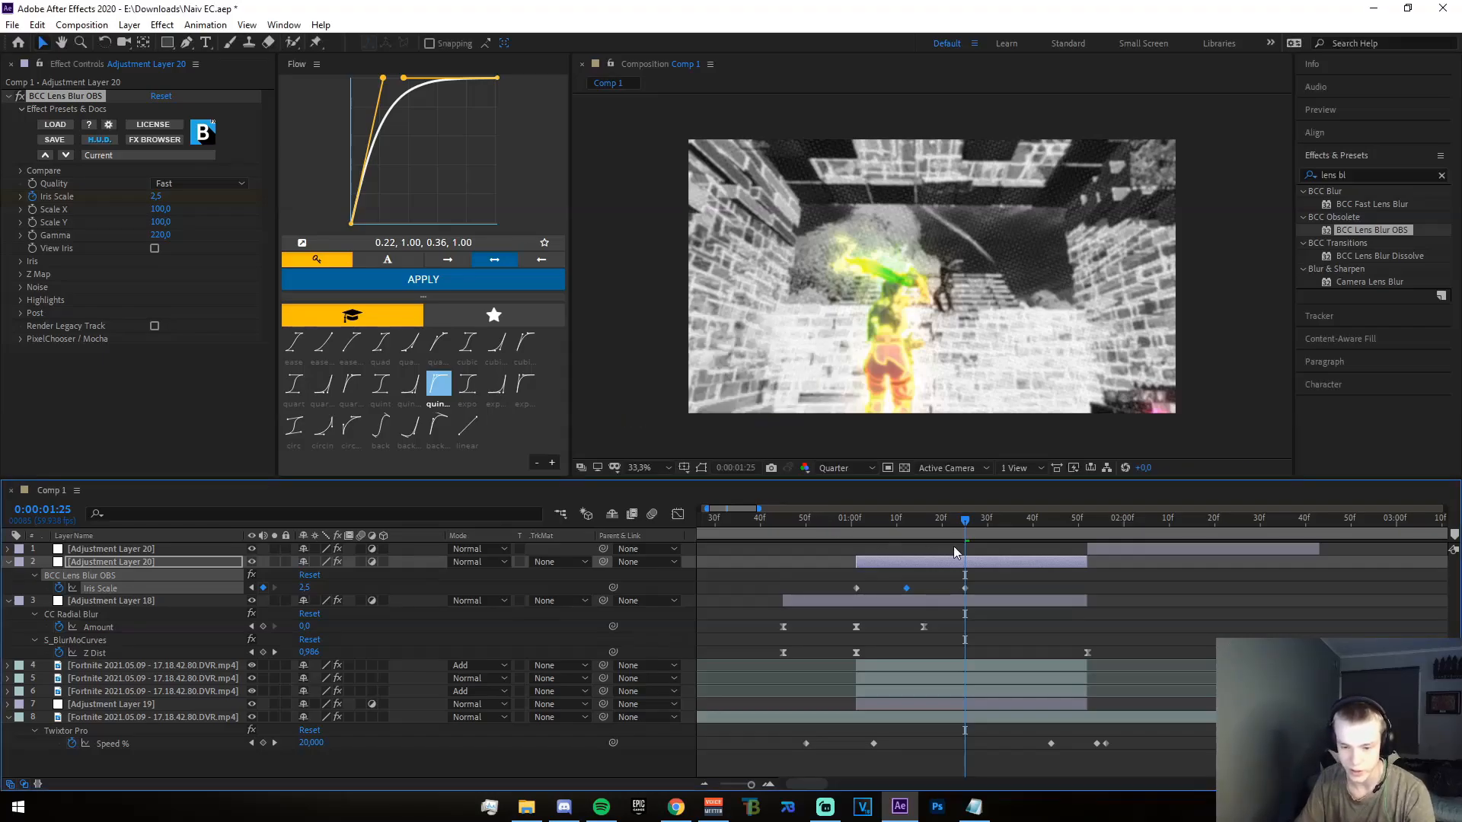
- Add an Iris Scale keyframe with value 0.5 at 0:00:01:37
{"action": "left_click", "coordinate": [1020, 525]}
{"action": "left_click", "coordinate": [155, 196]}
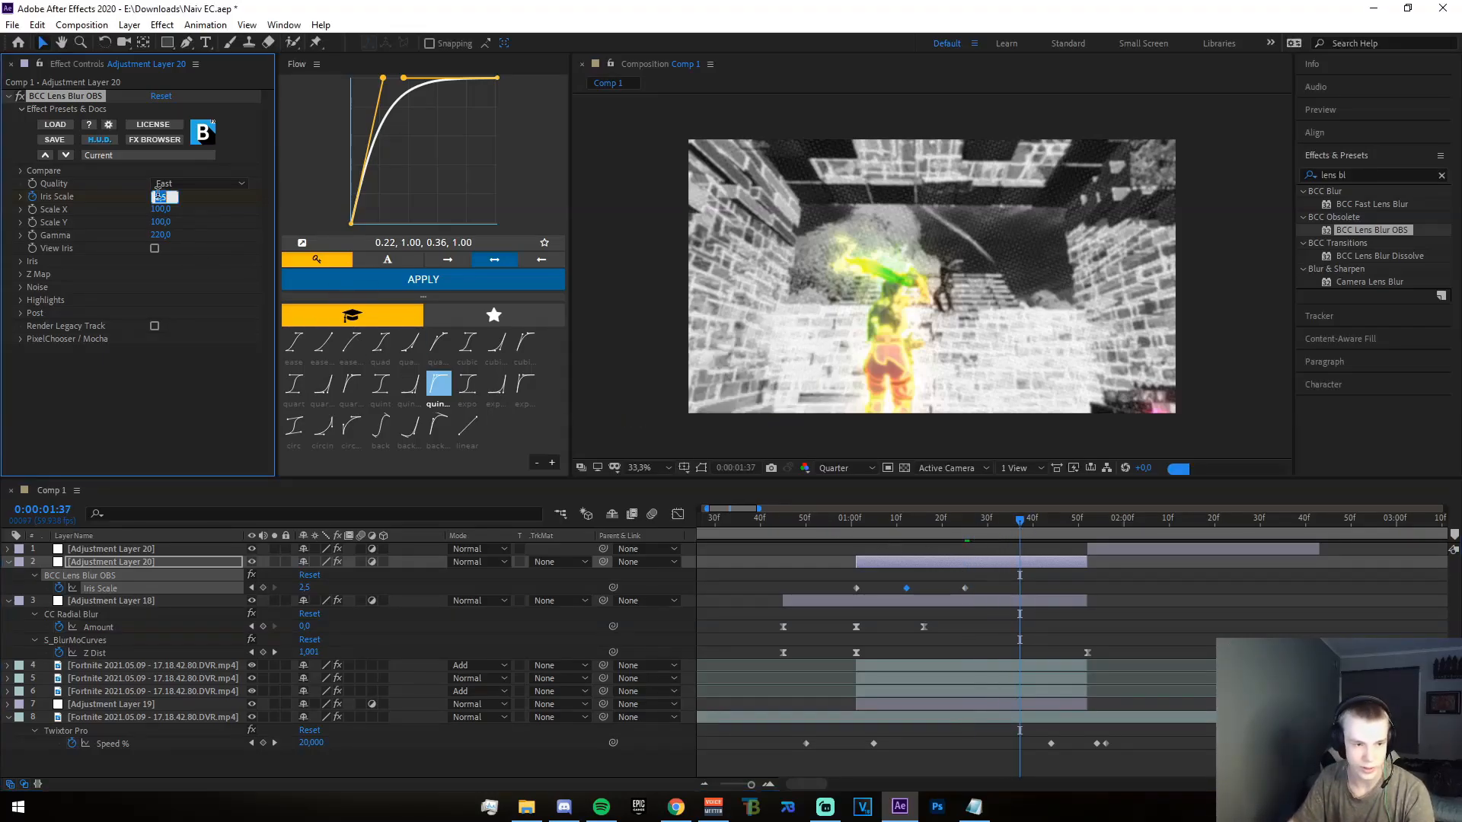
{"action": "type", "text": "0,5"}
{"action": "key", "text": "Return"}
- Add Iris Scale keyframes with value 2 at 0:00:01:44 and 0 at 0:00:01:52, where the layer ends
{"action": "left_click", "coordinate": [1051, 524]}
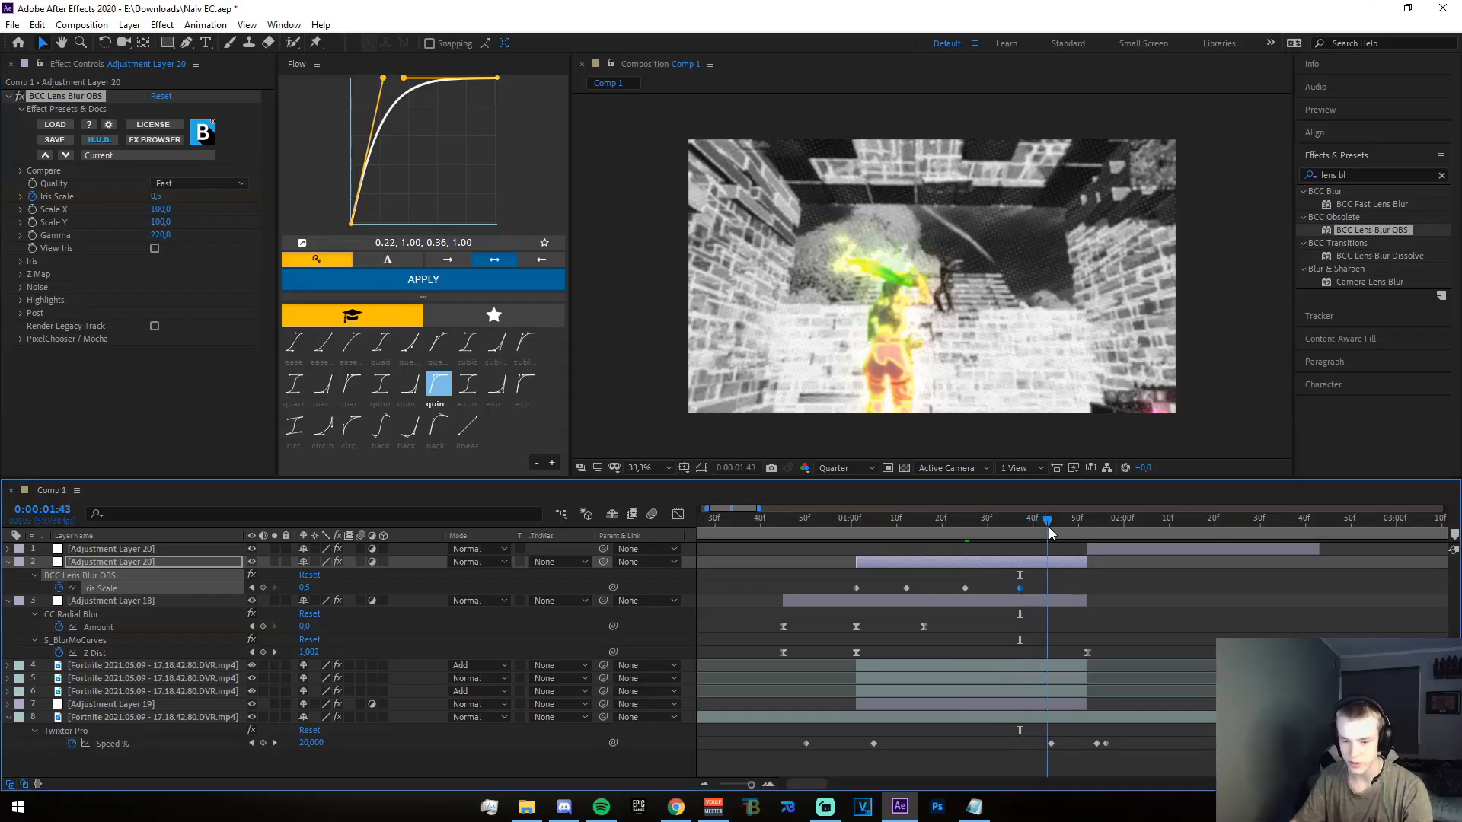
{"action": "left_click", "coordinate": [156, 196]}
{"action": "type", "text": "2"}
{"action": "key", "text": "Return"}
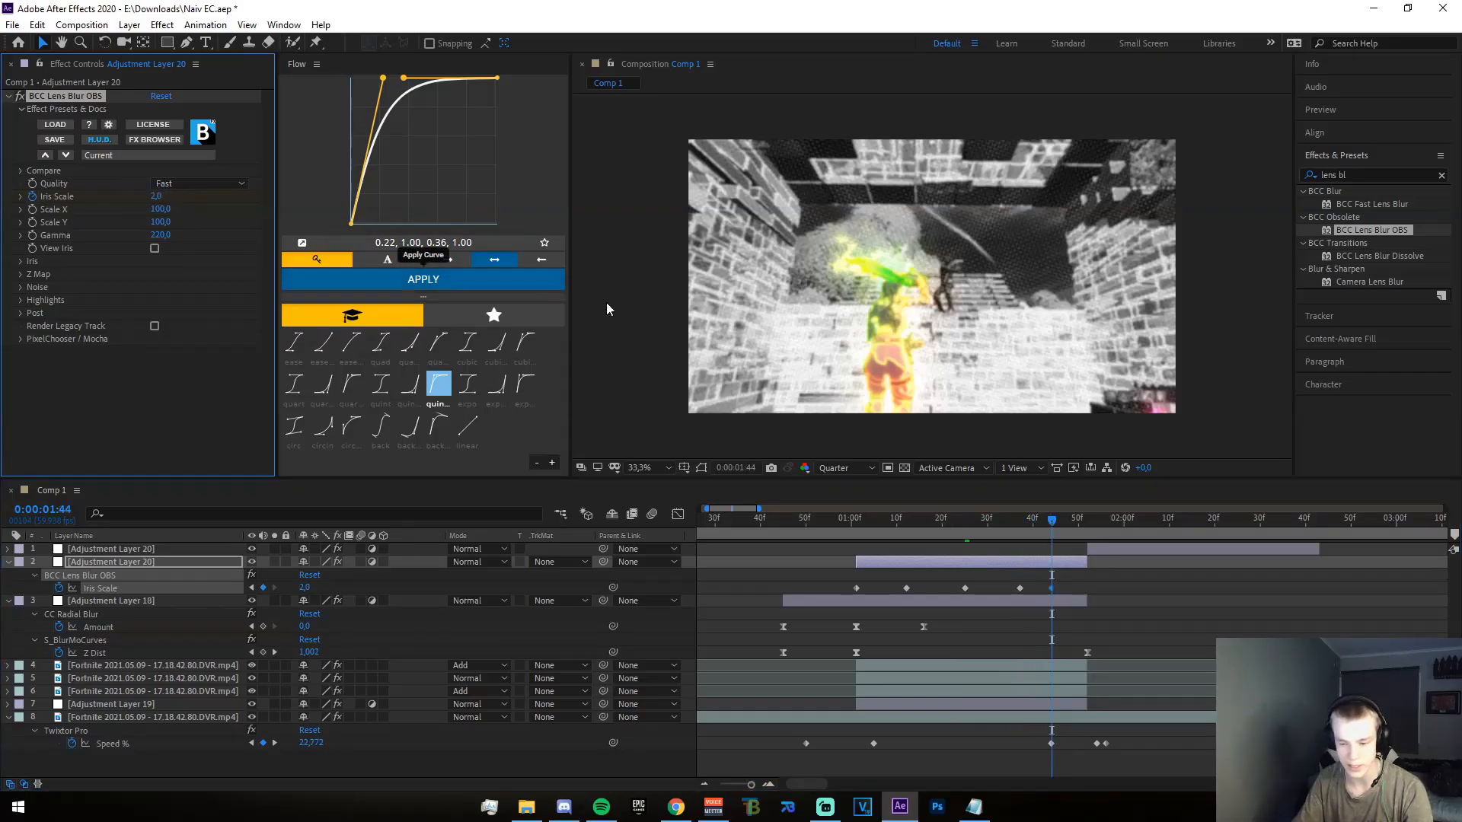
{"action": "left_click", "coordinate": [1087, 522]}
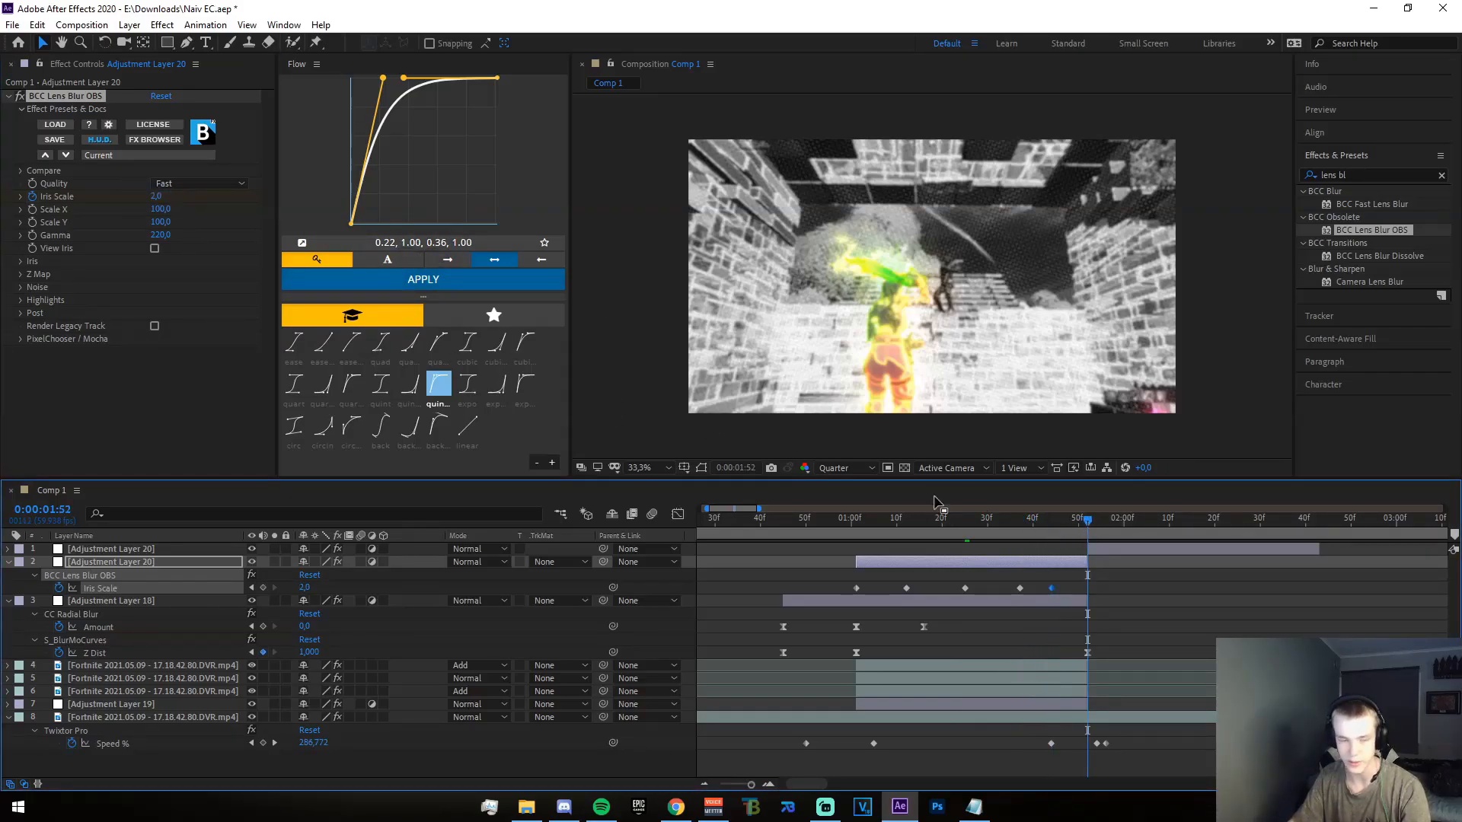
{"action": "left_click_drag", "start_coordinate": [147, 199], "coordinate": [68, 202]}
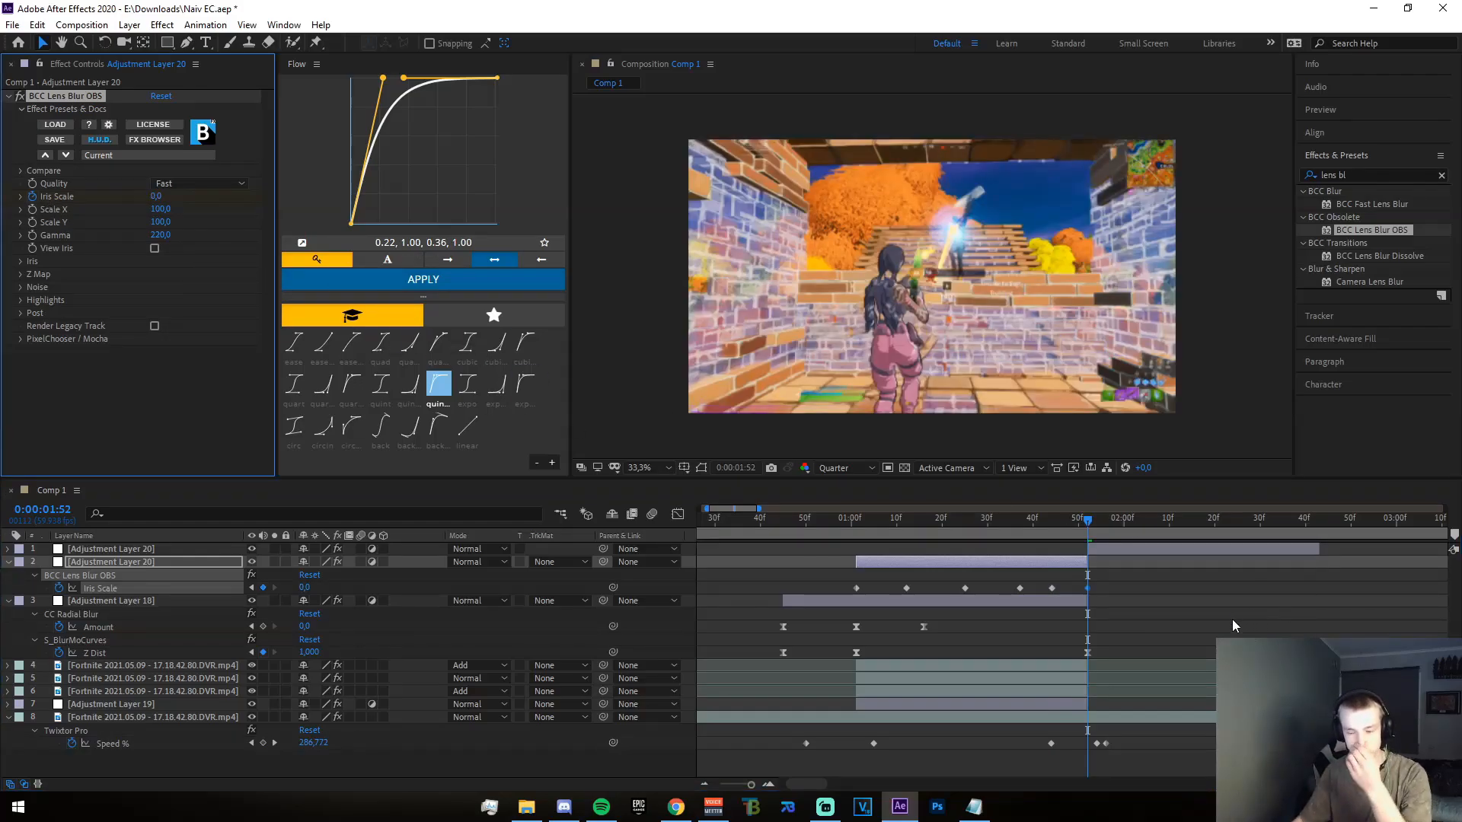
- Shift all keyframes of the Tilt Impact layer earlier so its impact peaks at the layer's start, 0:00:01:52
{"action": "left_click", "coordinate": [1097, 549]}
{"action": "key", "text": "u"}
{"action": "key", "text": "minus"}
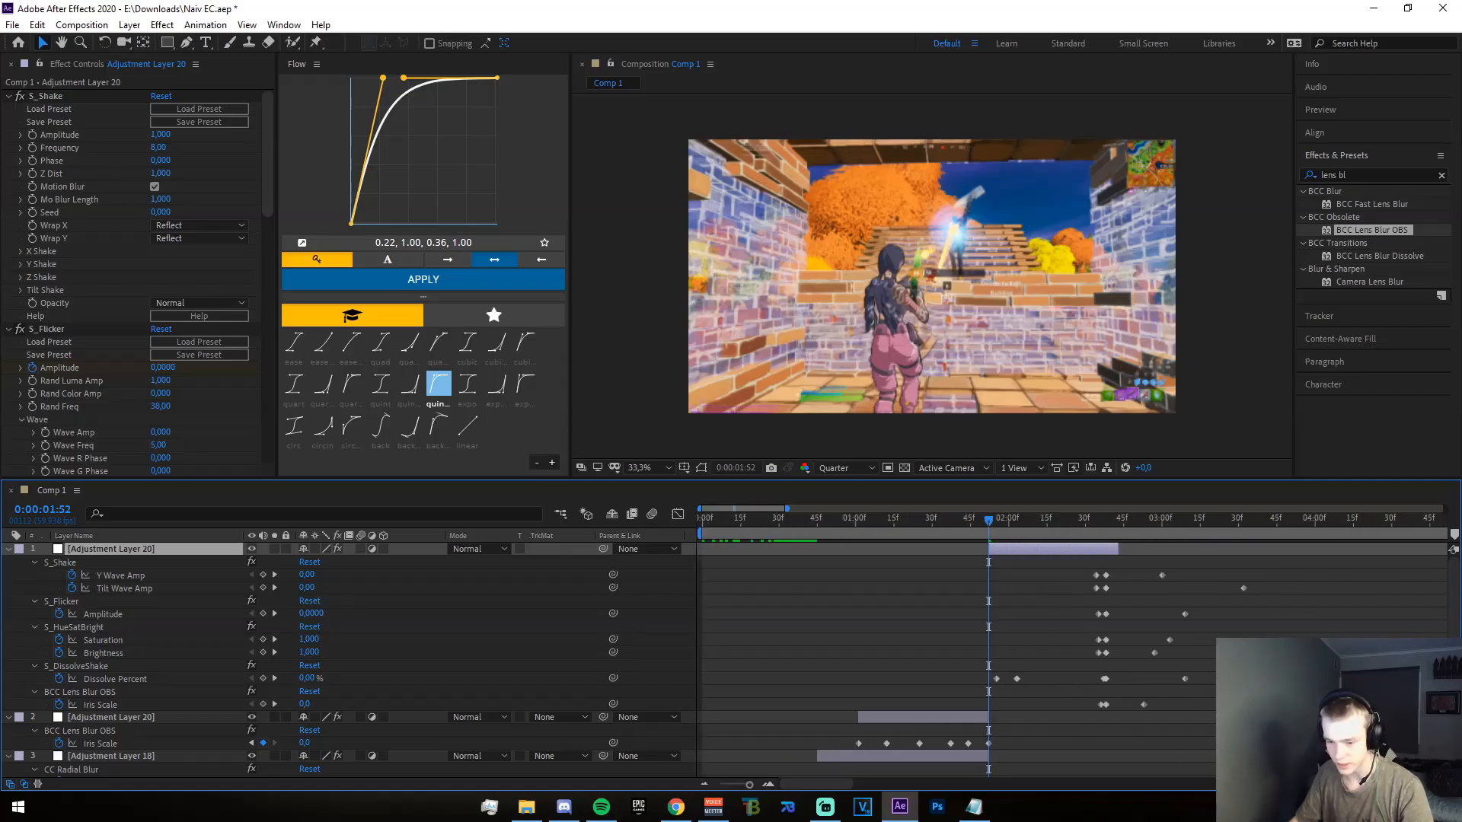
{"action": "left_click_drag", "start_coordinate": [1287, 706], "coordinate": [989, 567]}
{"action": "left_click_drag", "start_coordinate": [1097, 577], "coordinate": [981, 577]}
{"action": "left_click", "coordinate": [943, 559]}
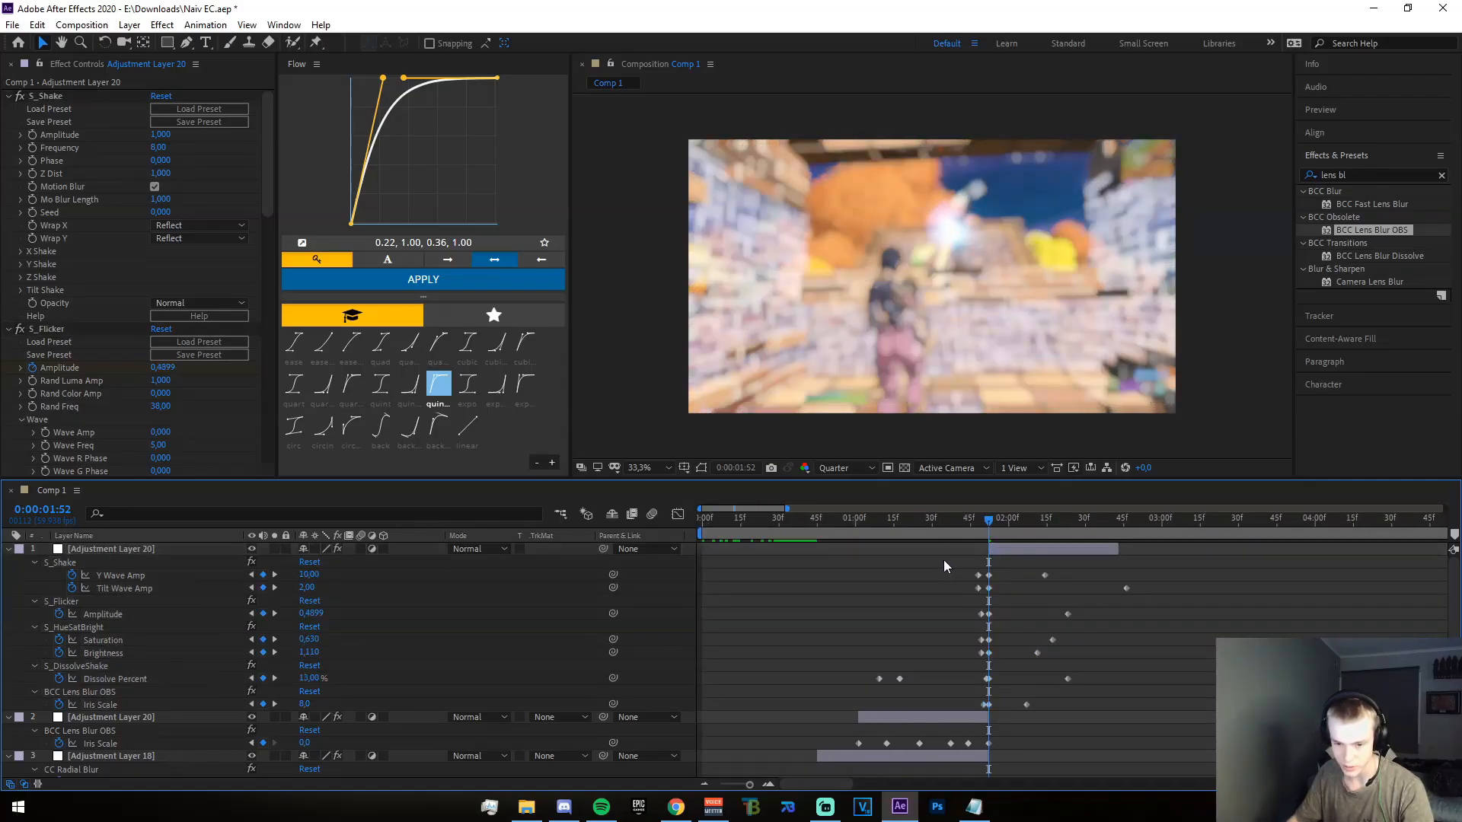
{"action": "left_click_drag", "start_coordinate": [988, 526], "coordinate": [953, 525]}
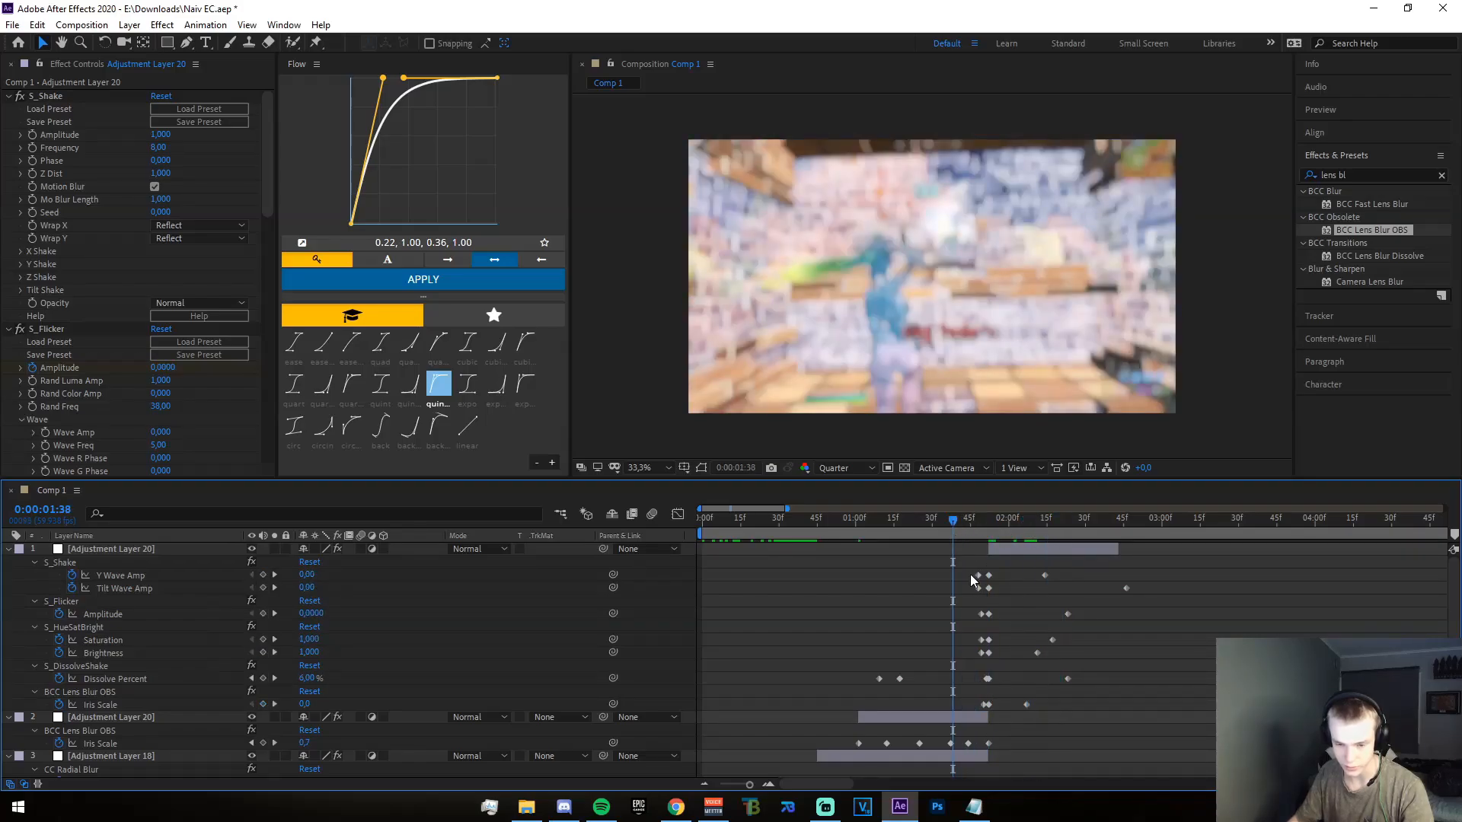
{"action": "left_click", "coordinate": [9, 549]}
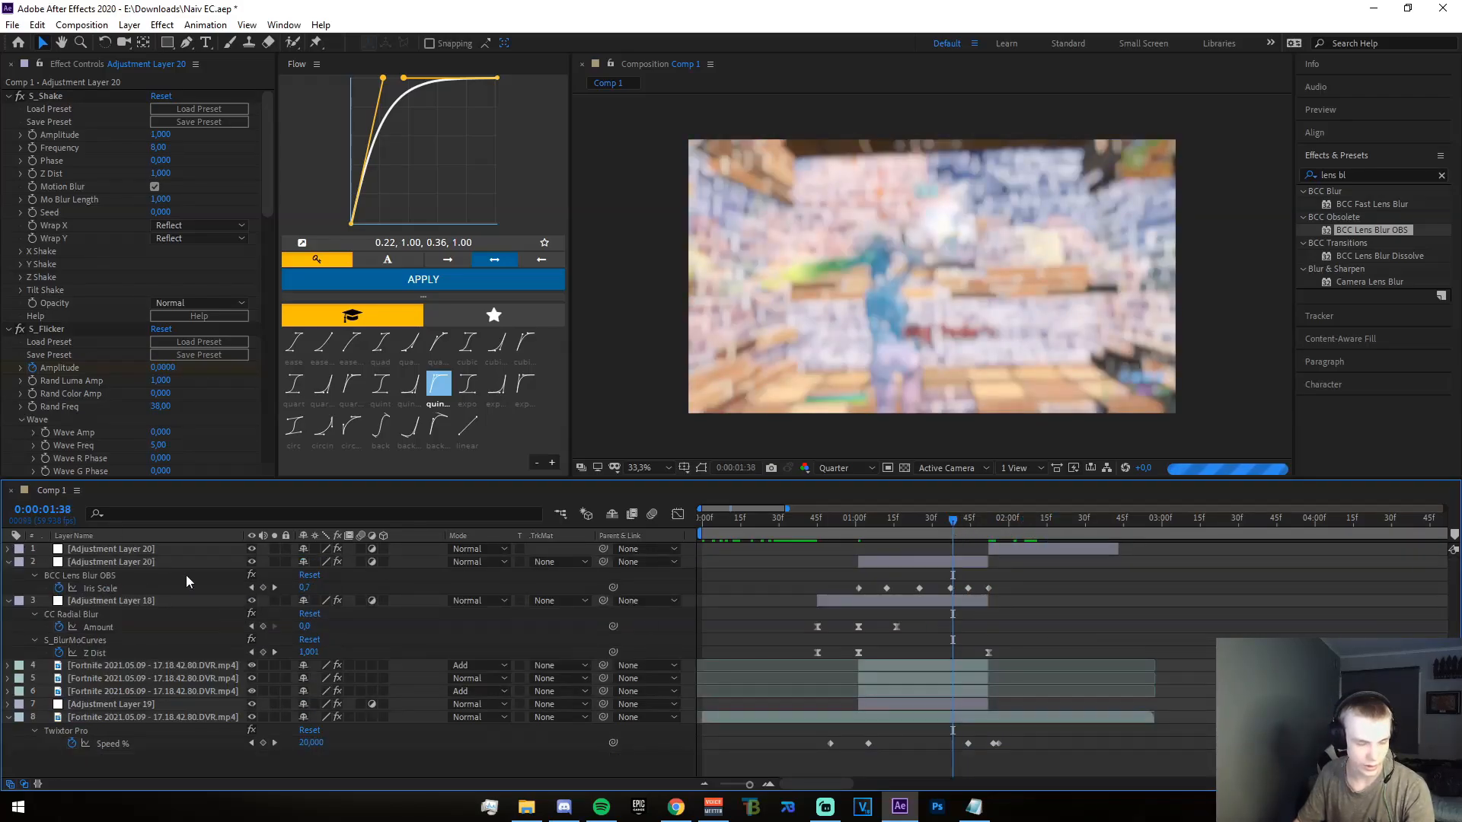
- Find the S_BlurMoCurves effect and apply it to the adjustment layer carrying the lens blur, with the playhead at 0:00:01:01
{"action": "scroll", "coordinate": [961, 528], "scroll_direction": "up", "scroll_amount": 3}
{"action": "left_click_drag", "start_coordinate": [933, 524], "coordinate": [797, 546]}
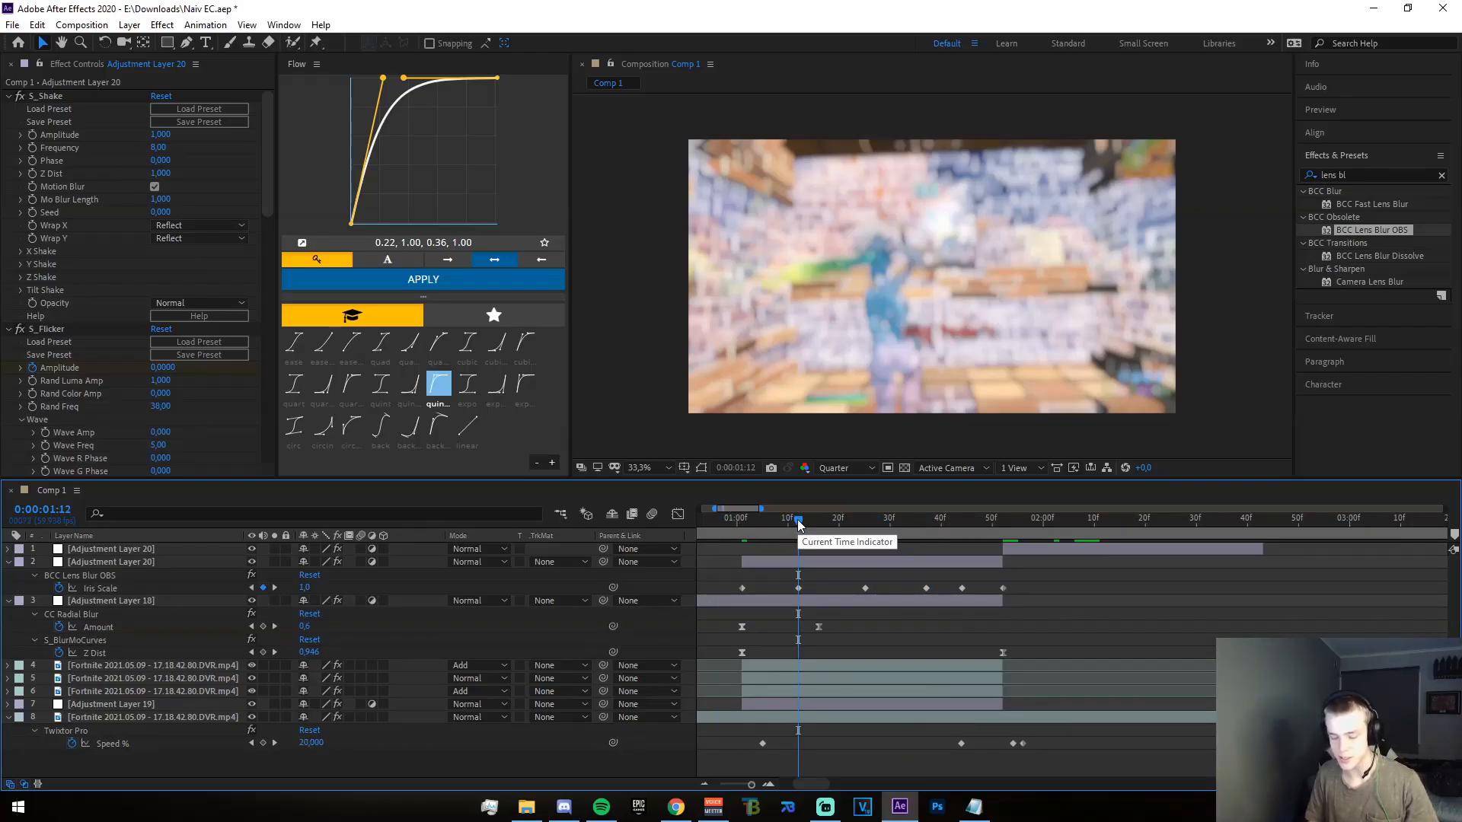
{"action": "left_click", "coordinate": [1360, 169]}
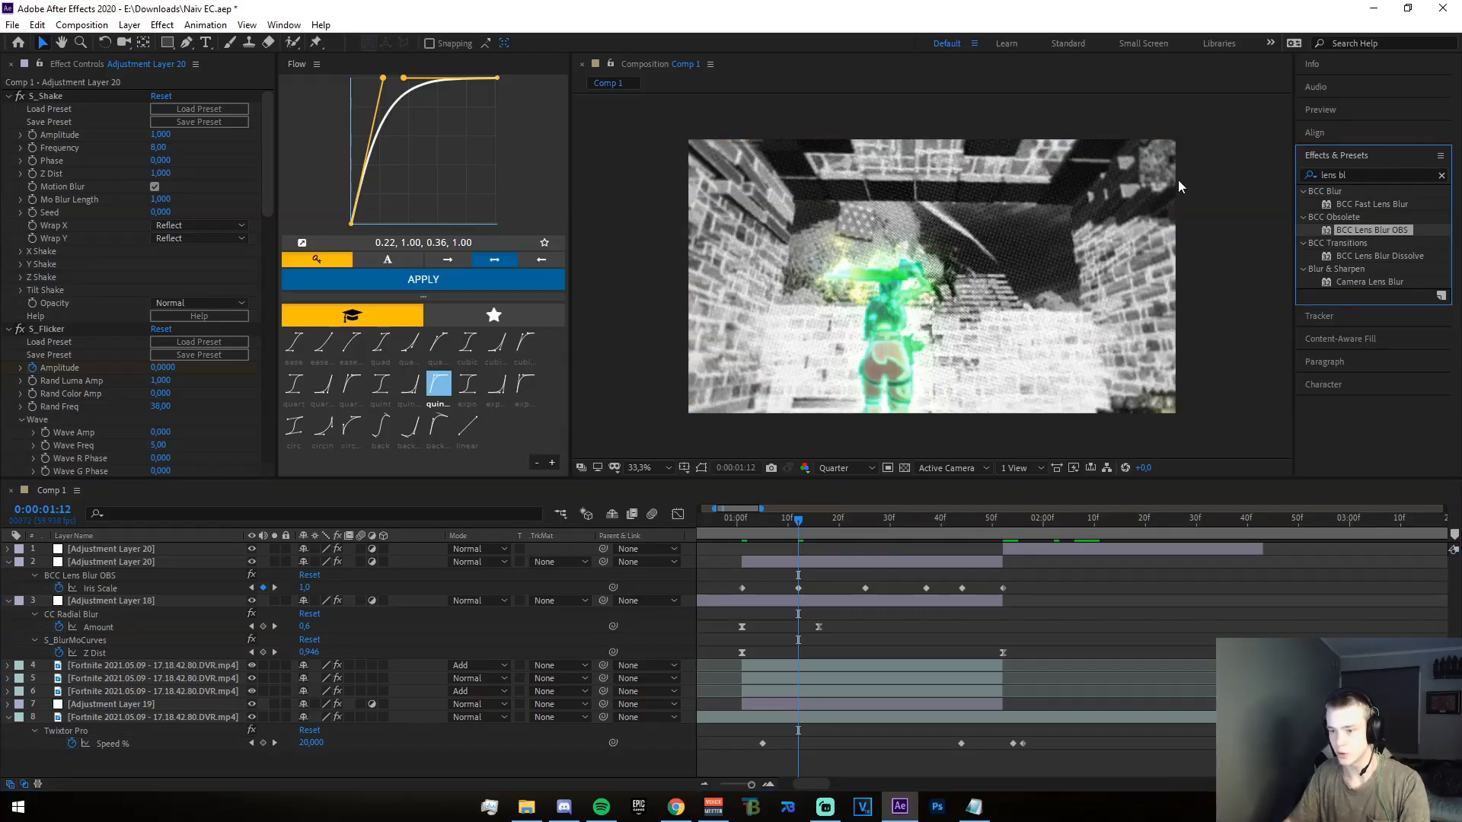
{"action": "key", "text": "ctrl+a"}
{"action": "type", "text": "blurmo"}
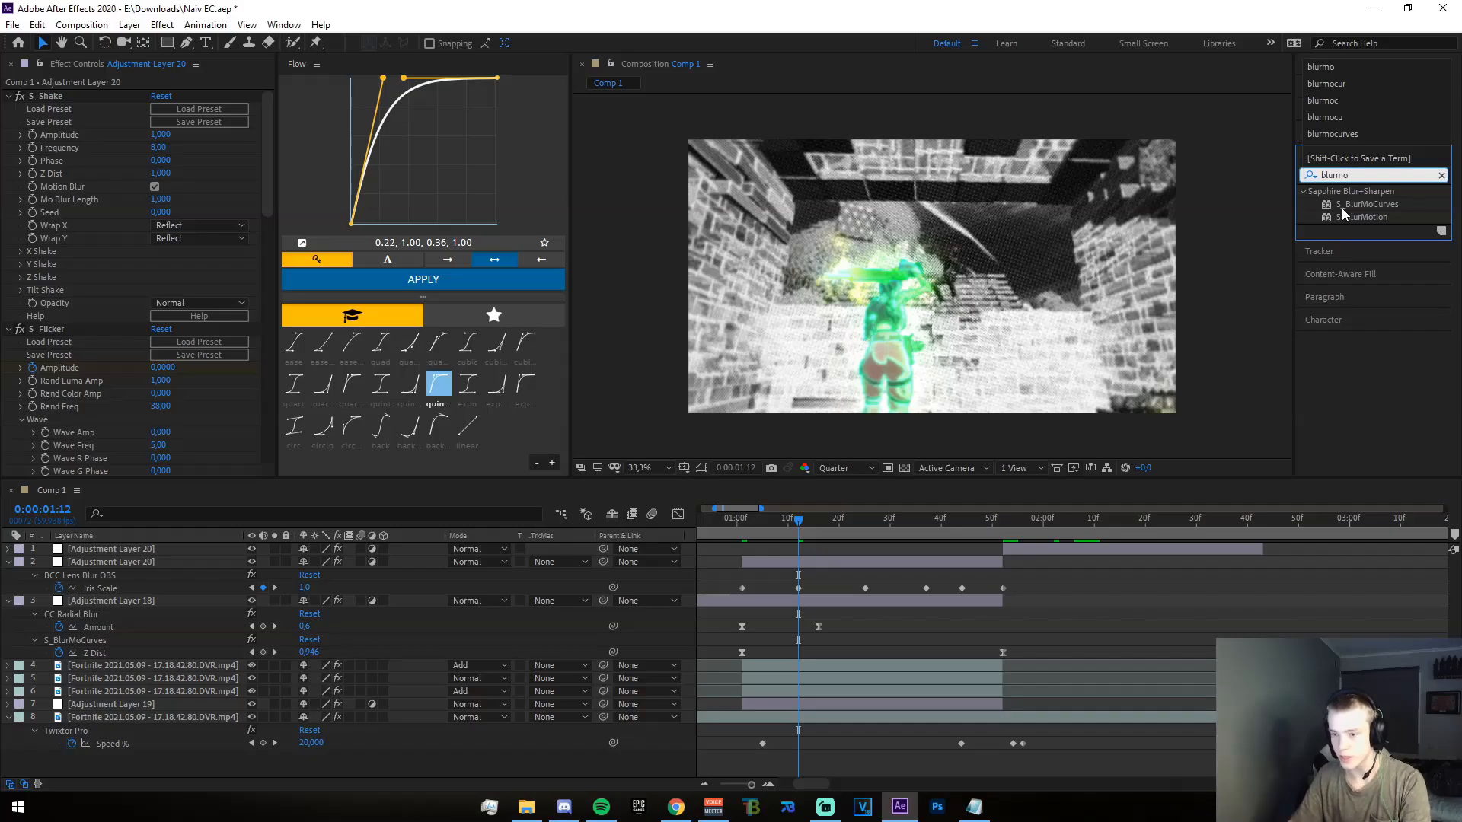
{"action": "left_click_drag", "start_coordinate": [1344, 214], "coordinate": [742, 529]}
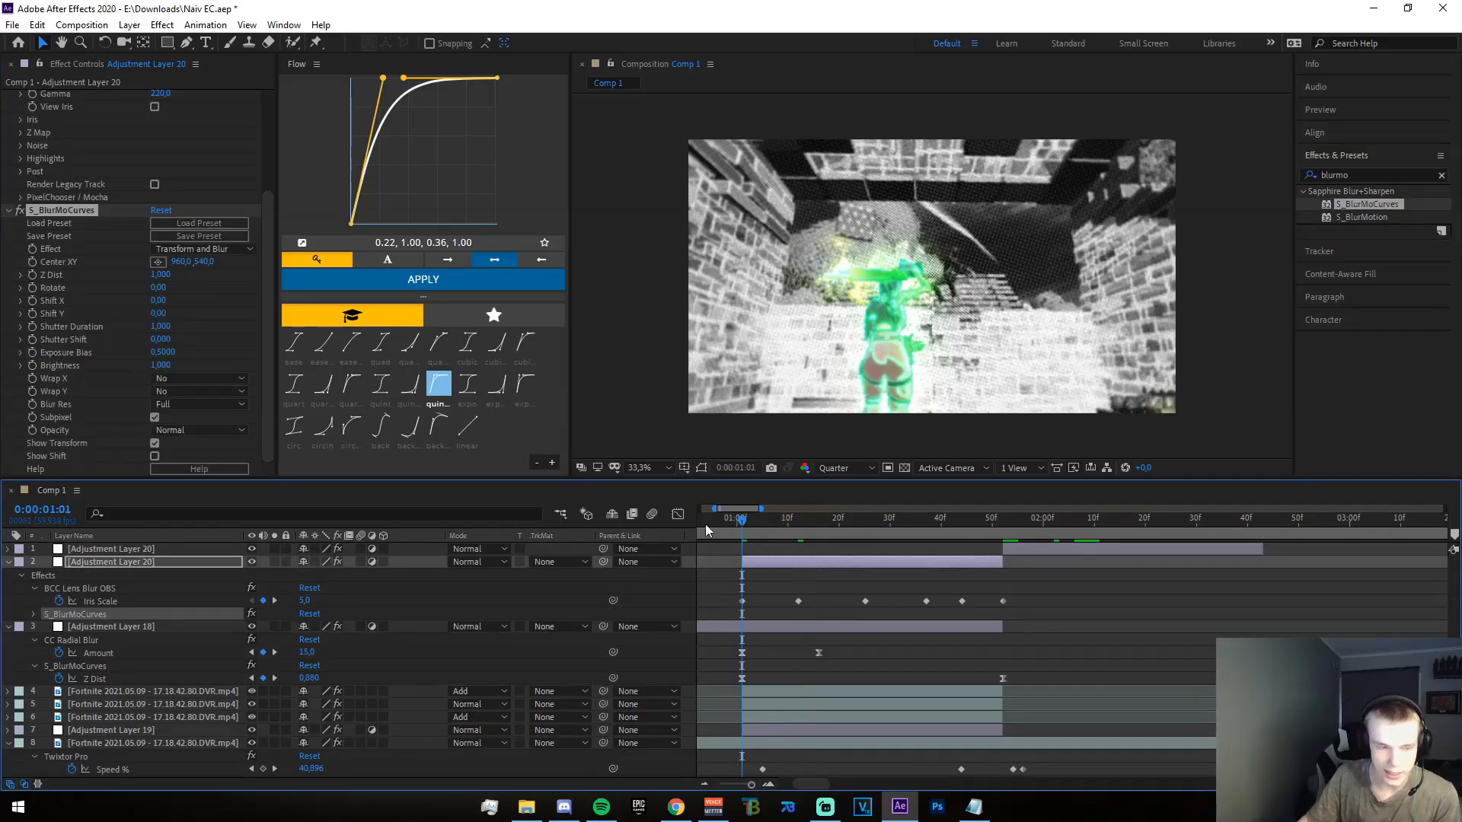
- Keyframe the new S_BlurMoCurves Z Dist at 1 at 0:00:01:01 and at 0.8 at 0:00:01:41
{"action": "left_click", "coordinate": [33, 274]}
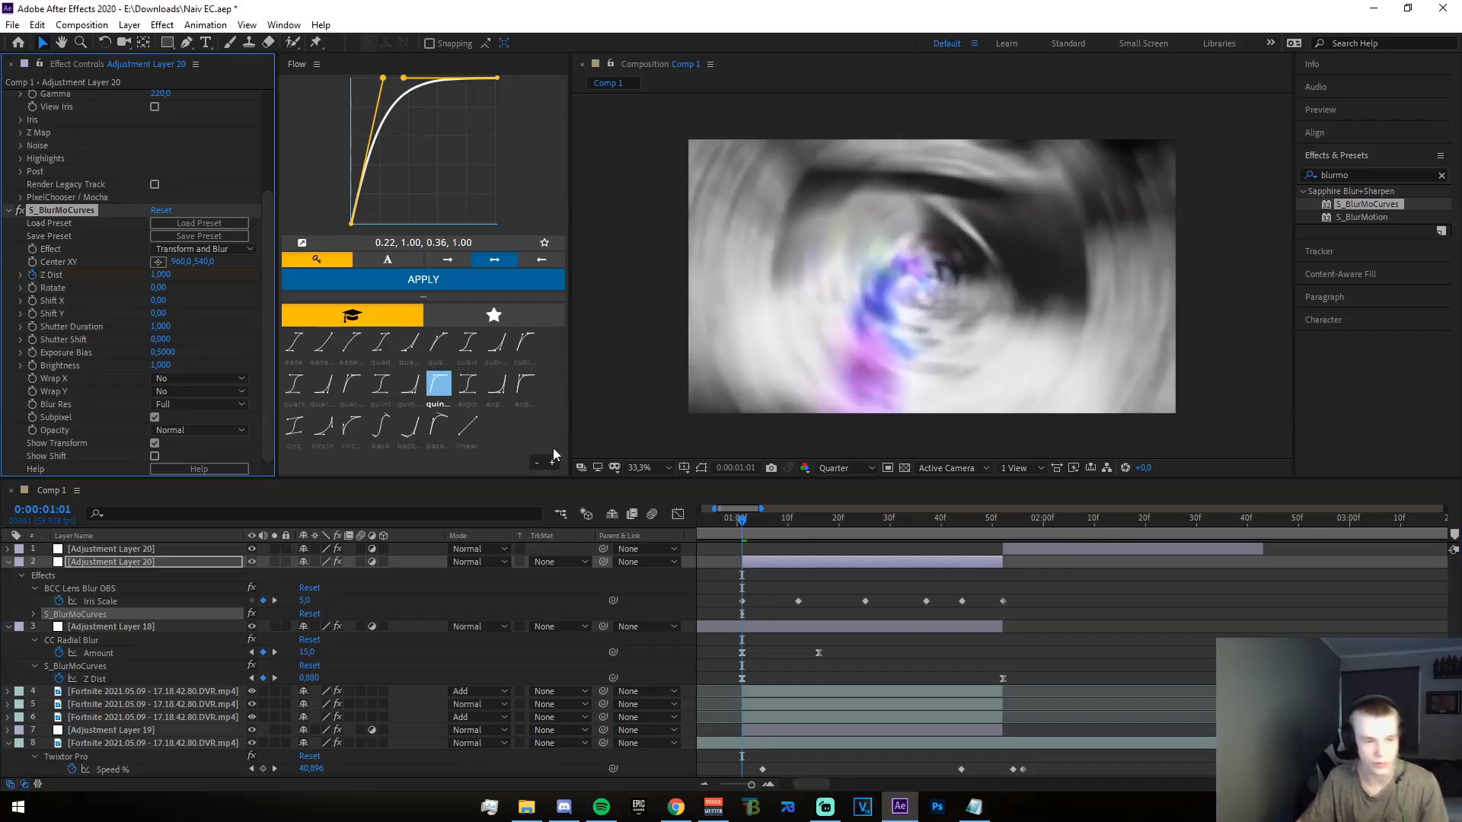
{"action": "left_click_drag", "start_coordinate": [738, 521], "coordinate": [945, 556]}
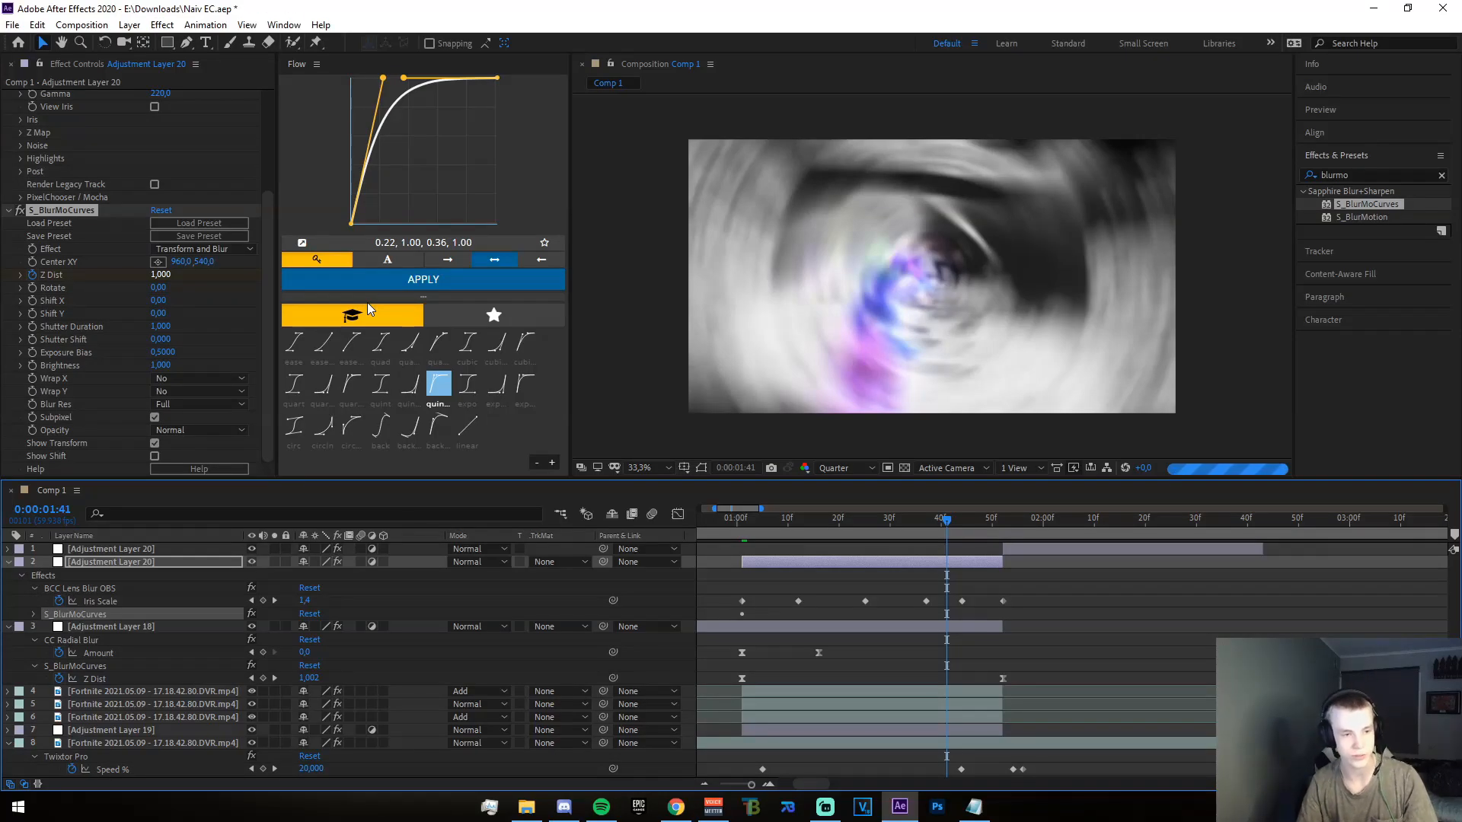
{"action": "left_click", "coordinate": [160, 274]}
{"action": "type", "text": "0,8"}
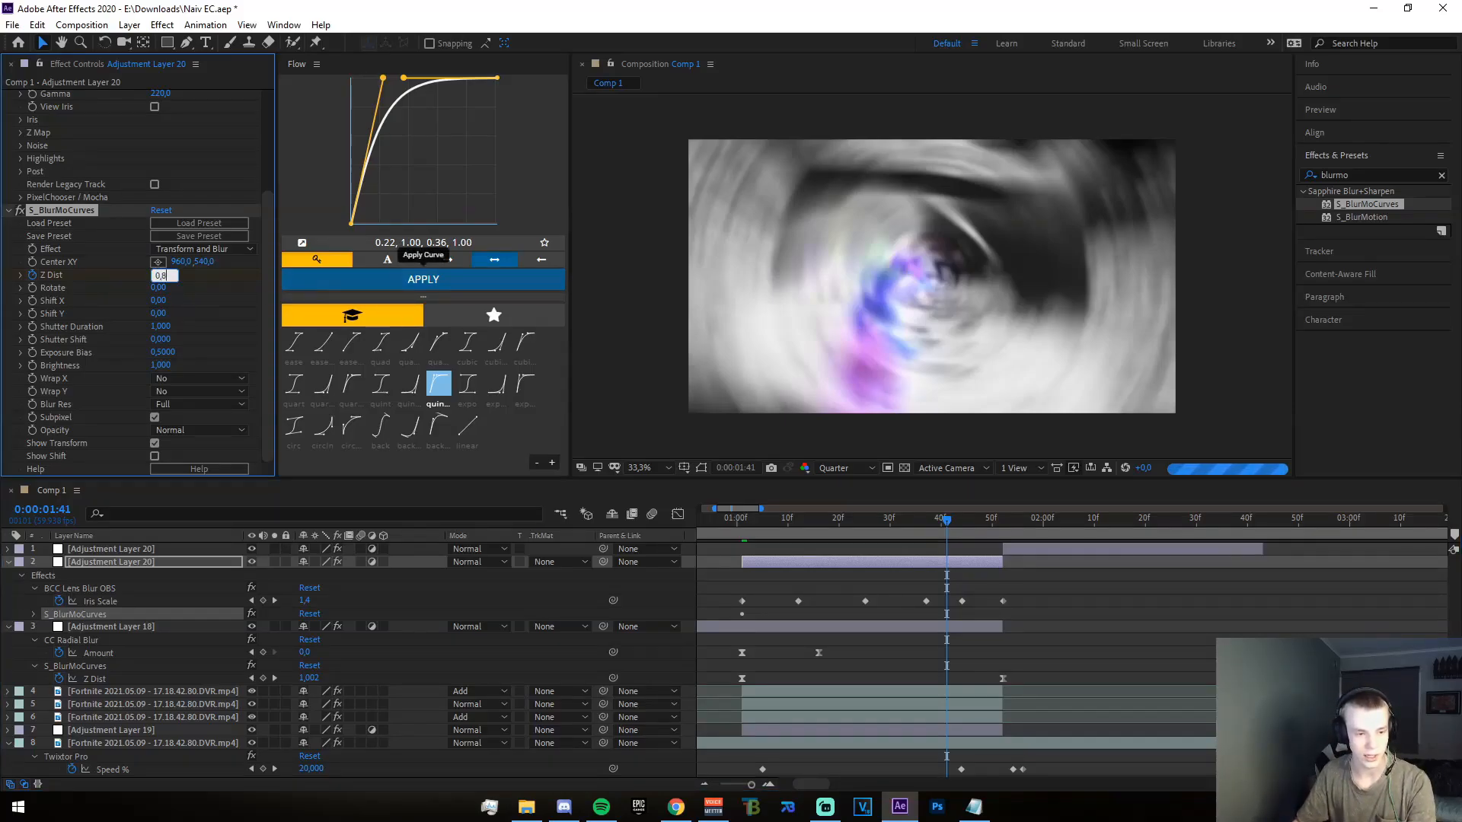
{"action": "key", "text": "Return"}
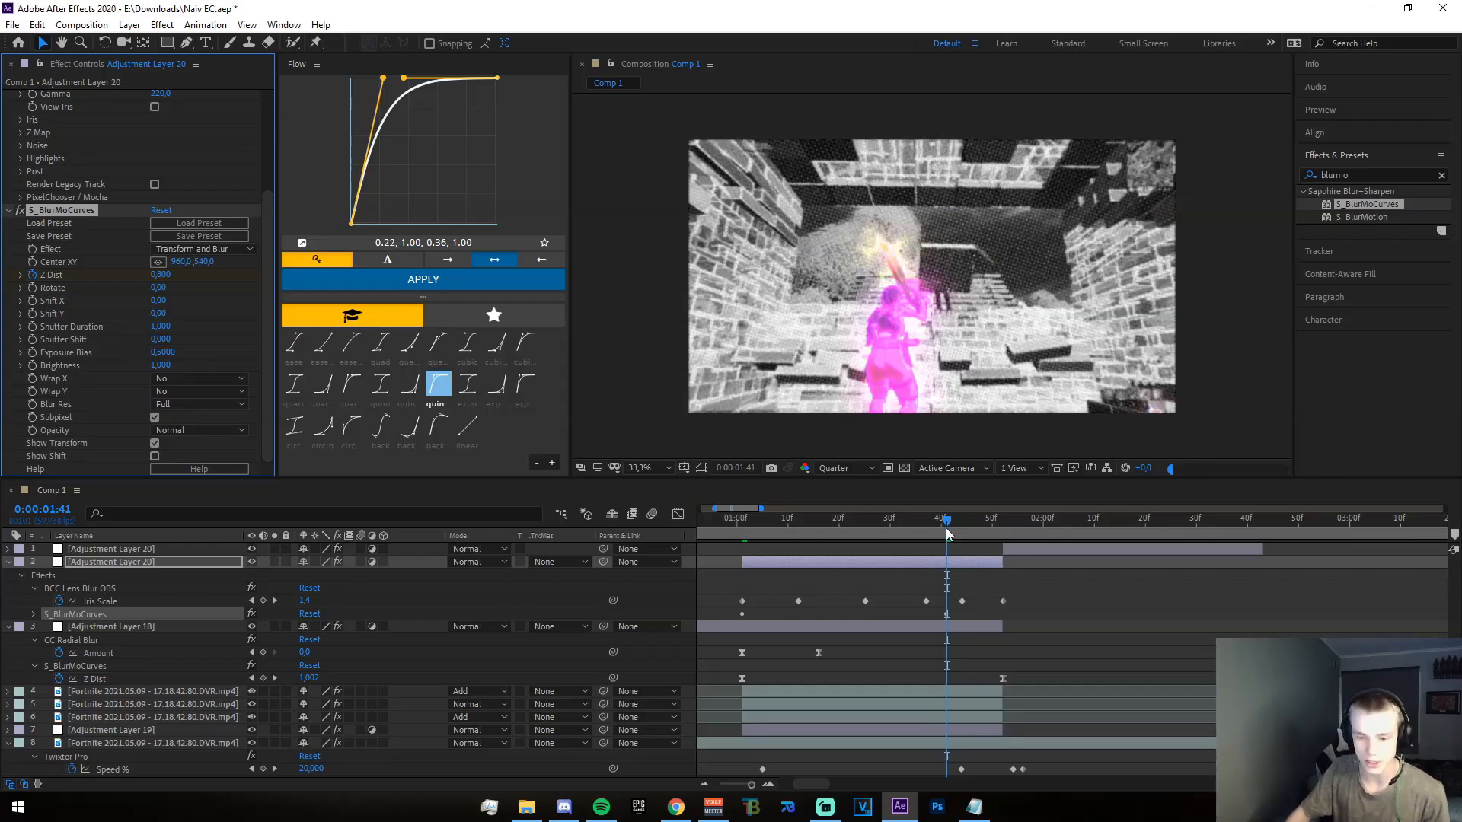
- Add a Z Dist keyframe with value 1 at the end of the lens blur layer, 0:00:01:52
{"action": "left_click_drag", "start_coordinate": [962, 528], "coordinate": [1000, 531]}
{"action": "left_click", "coordinate": [163, 275]}
{"action": "type", "text": "1"}
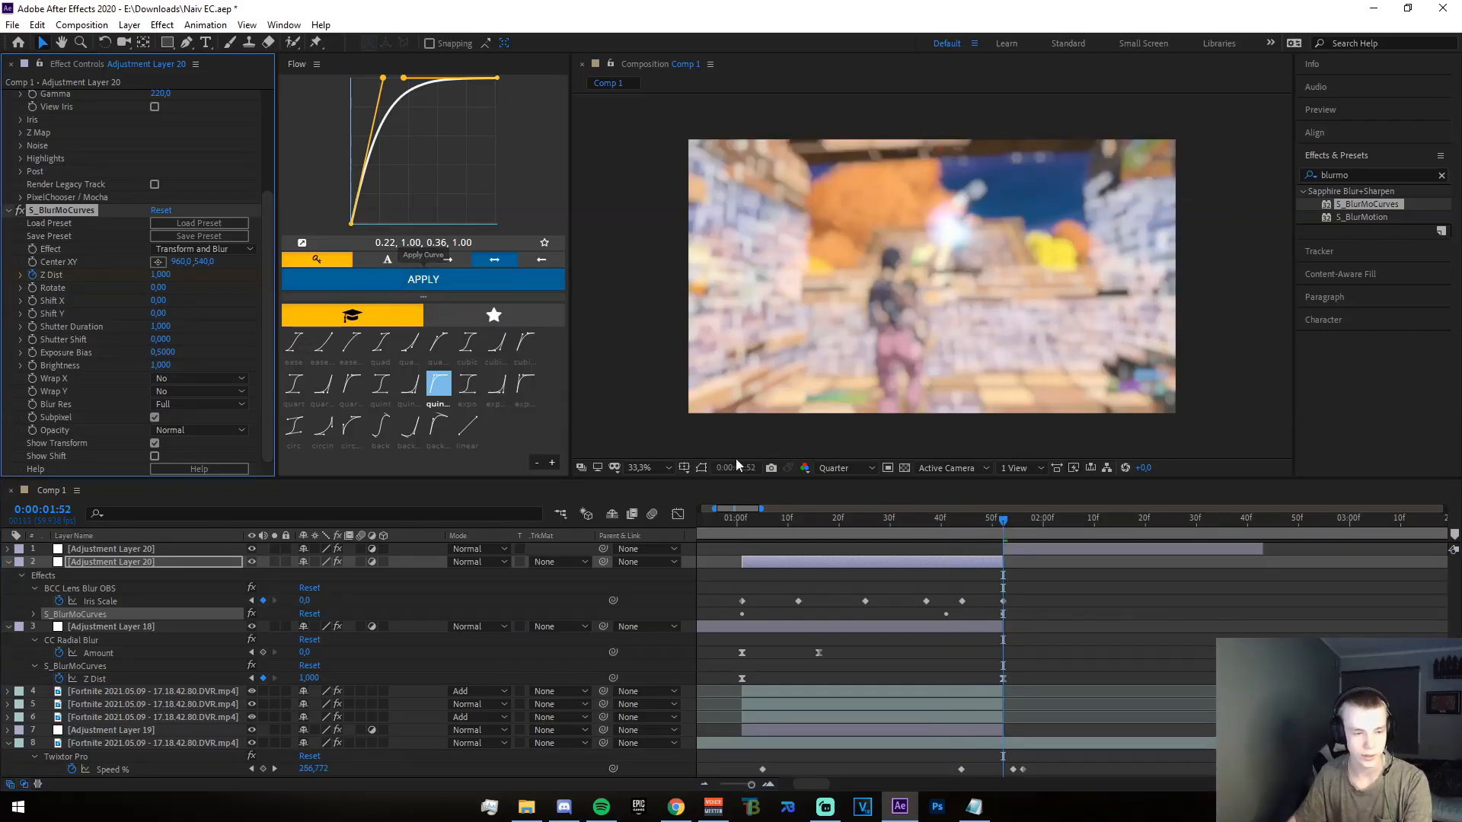
- Reveal the lens blur layer's S_BlurMoCurves Z Dist keyframes and apply Easy Ease to all three of them
{"action": "left_click_drag", "start_coordinate": [991, 521], "coordinate": [957, 570]}
{"action": "left_click", "coordinate": [945, 601]}
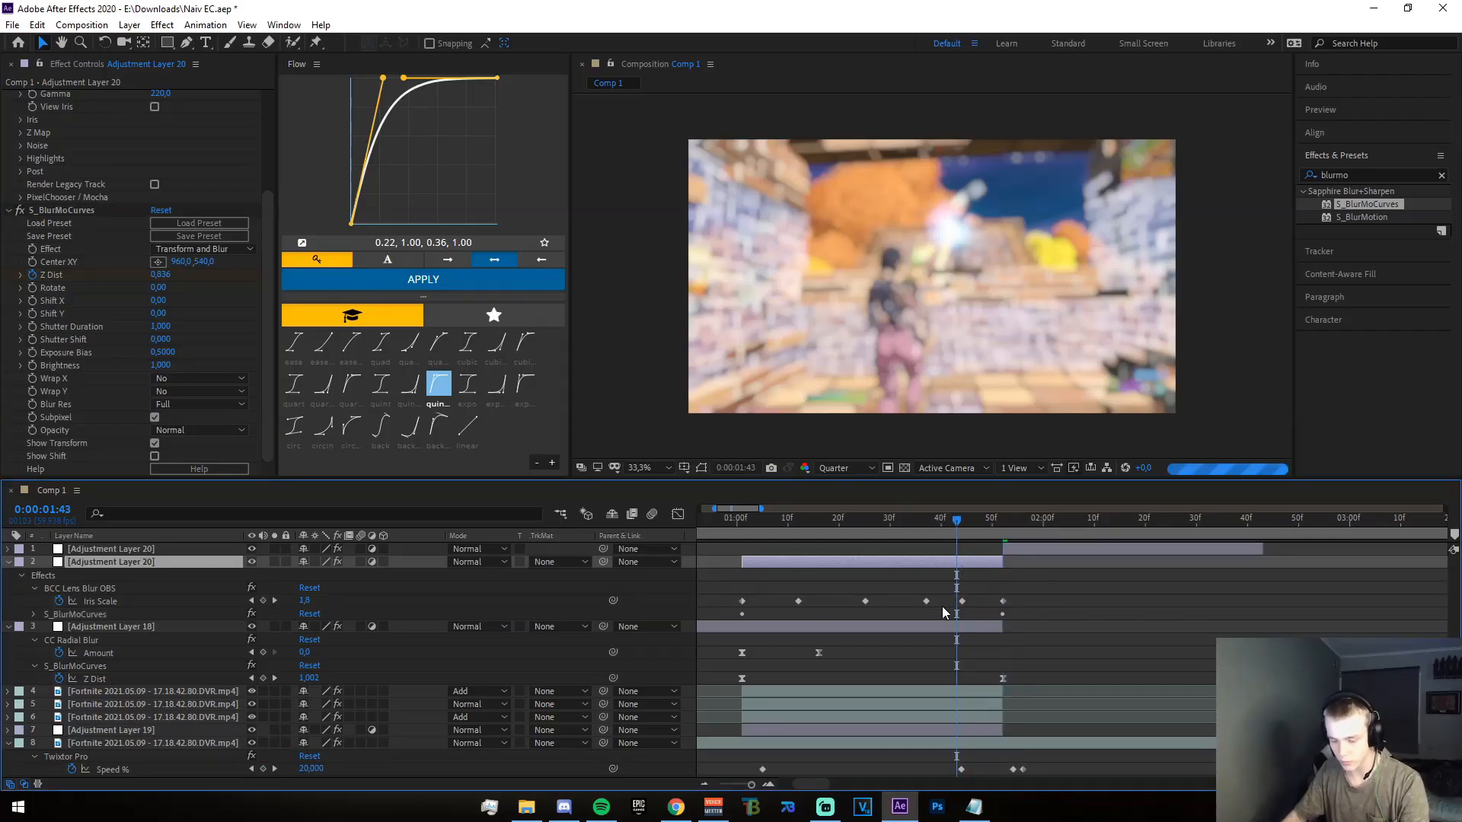
{"action": "key", "text": "u"}
{"action": "key", "text": "u"}
{"action": "left_click", "coordinate": [965, 625]}
{"action": "left_click_drag", "start_coordinate": [1013, 621], "coordinate": [732, 639]}
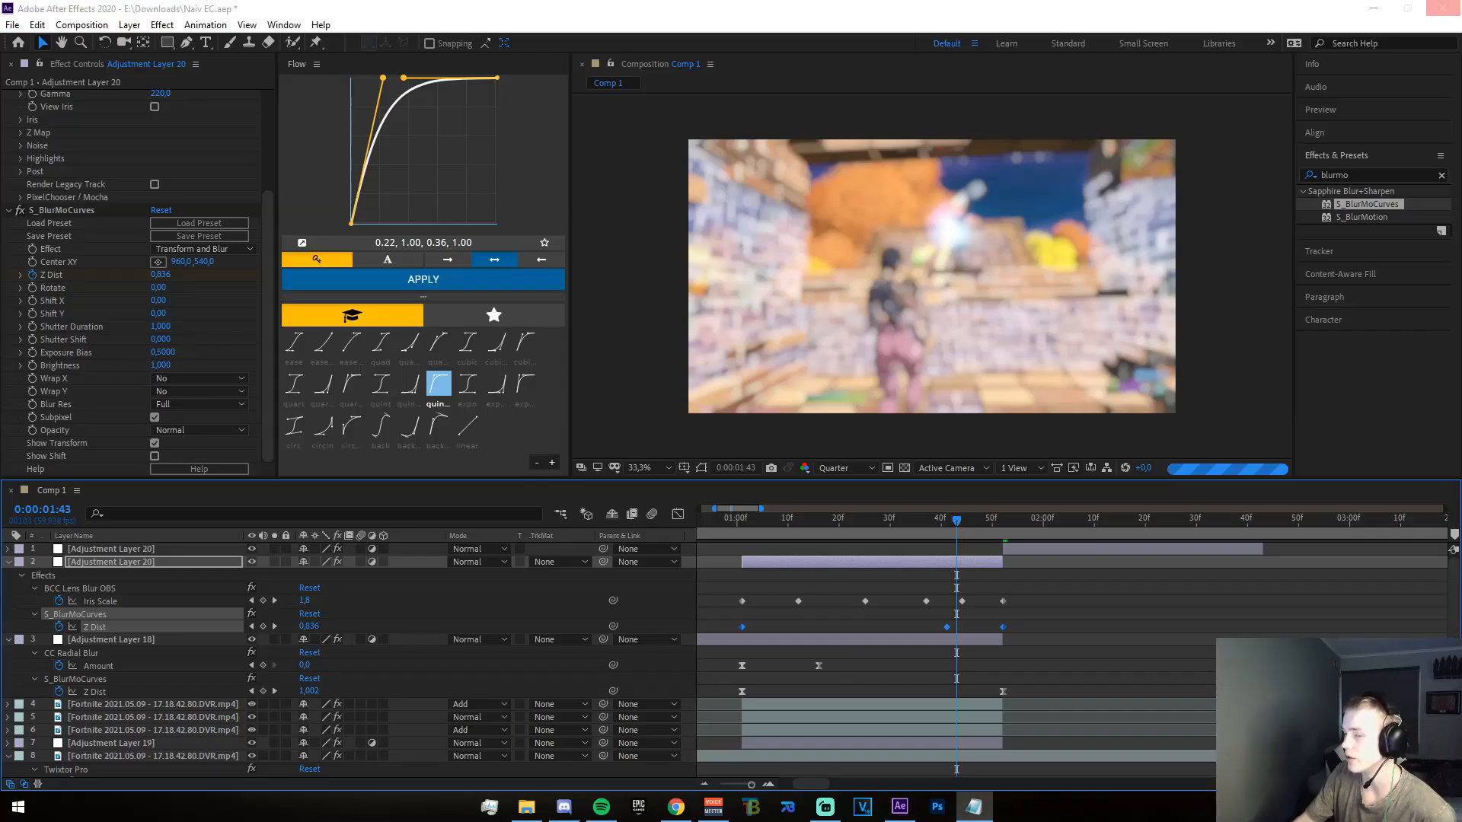
{"action": "right_click", "coordinate": [742, 627]}
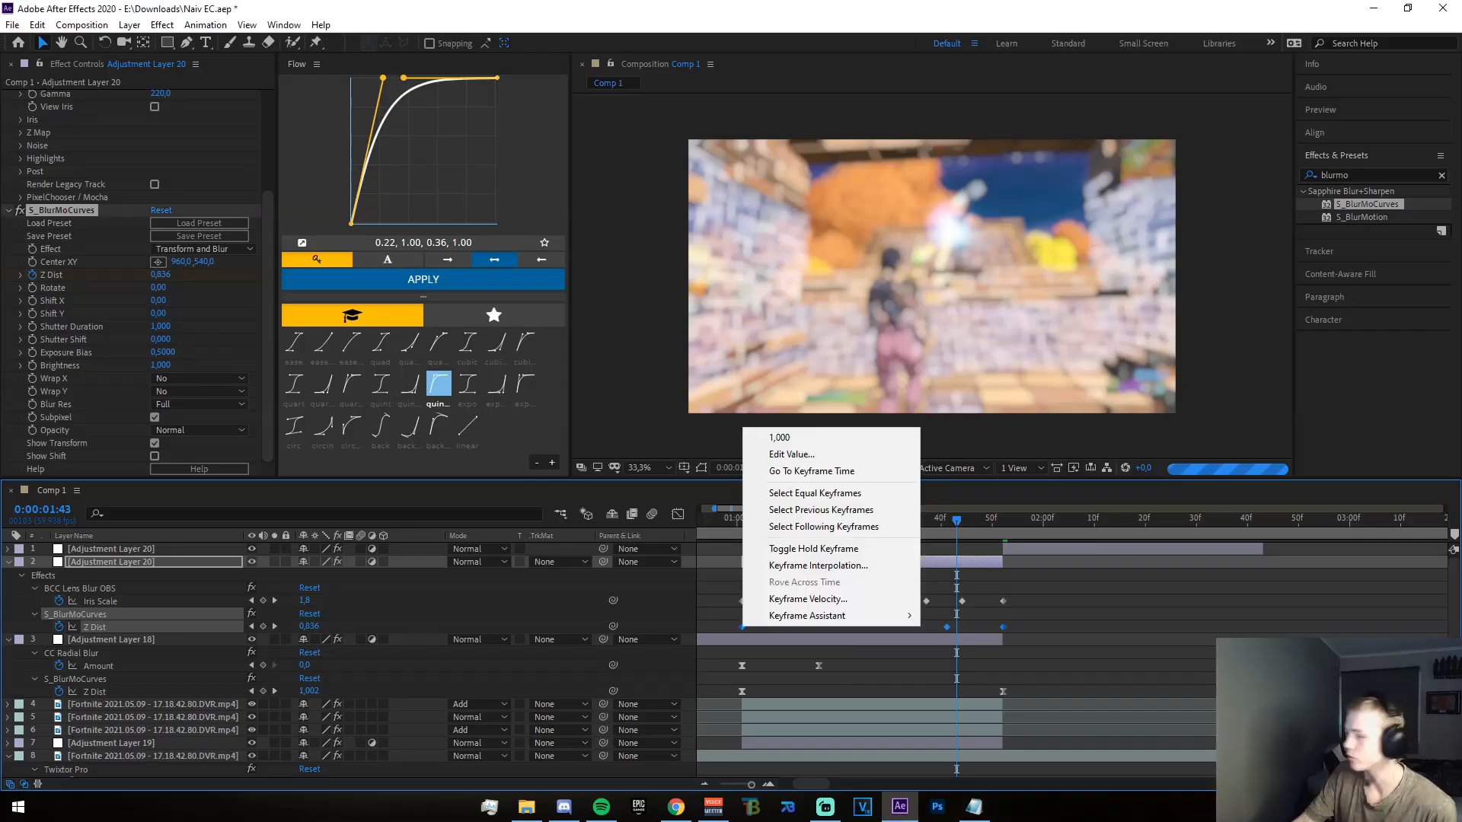
{"action": "mouse_move", "coordinate": [875, 616]}
{"action": "left_click", "coordinate": [971, 672]}
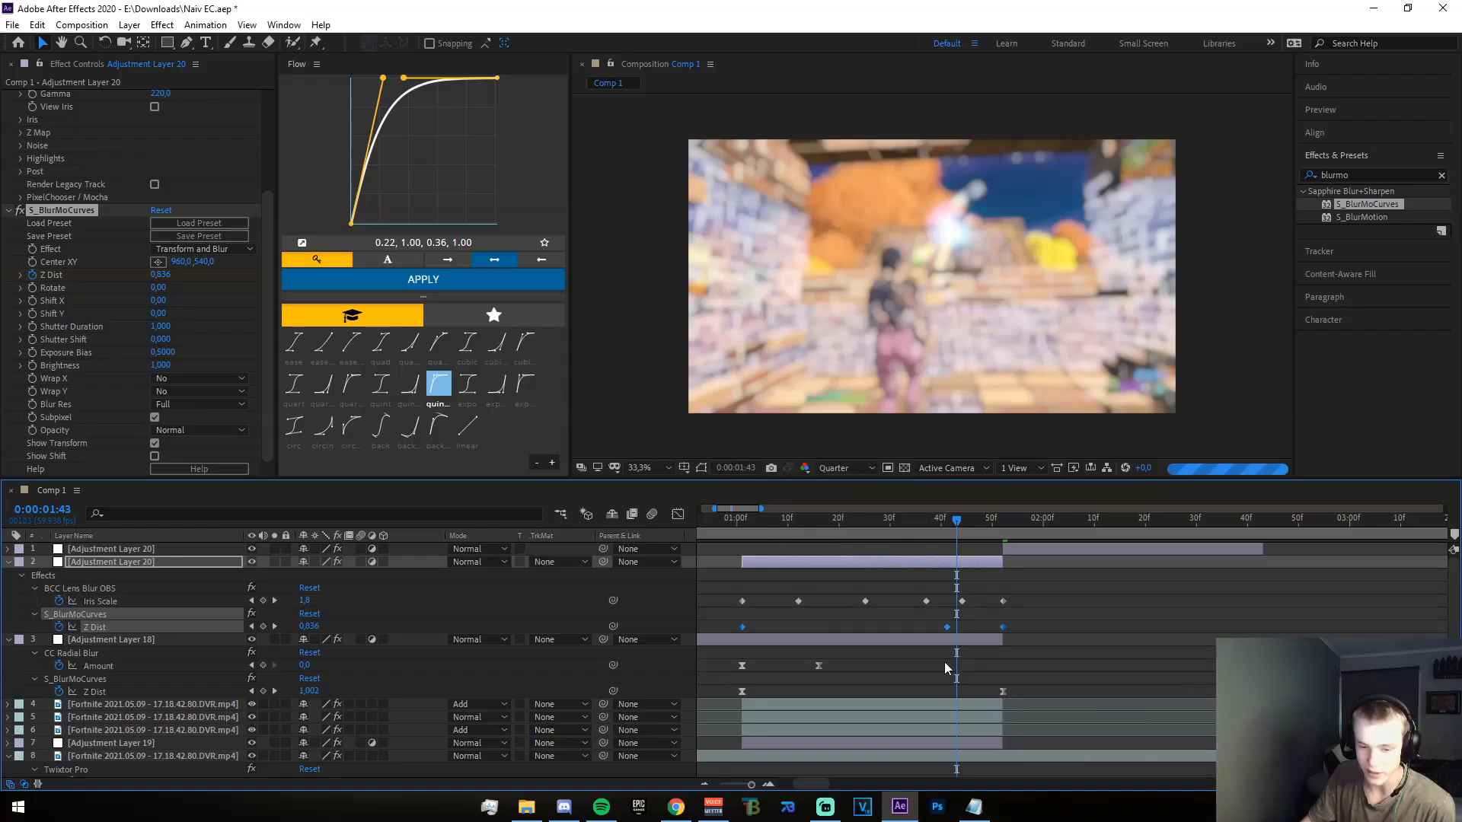
- Reshape the first Z Dist segment in the speed graph so it starts slowly and peaks sharply just before the 0:00:01:41 keyframe
{"action": "left_click_drag", "start_coordinate": [957, 521], "coordinate": [900, 521]}
{"action": "left_click", "coordinate": [677, 515]}
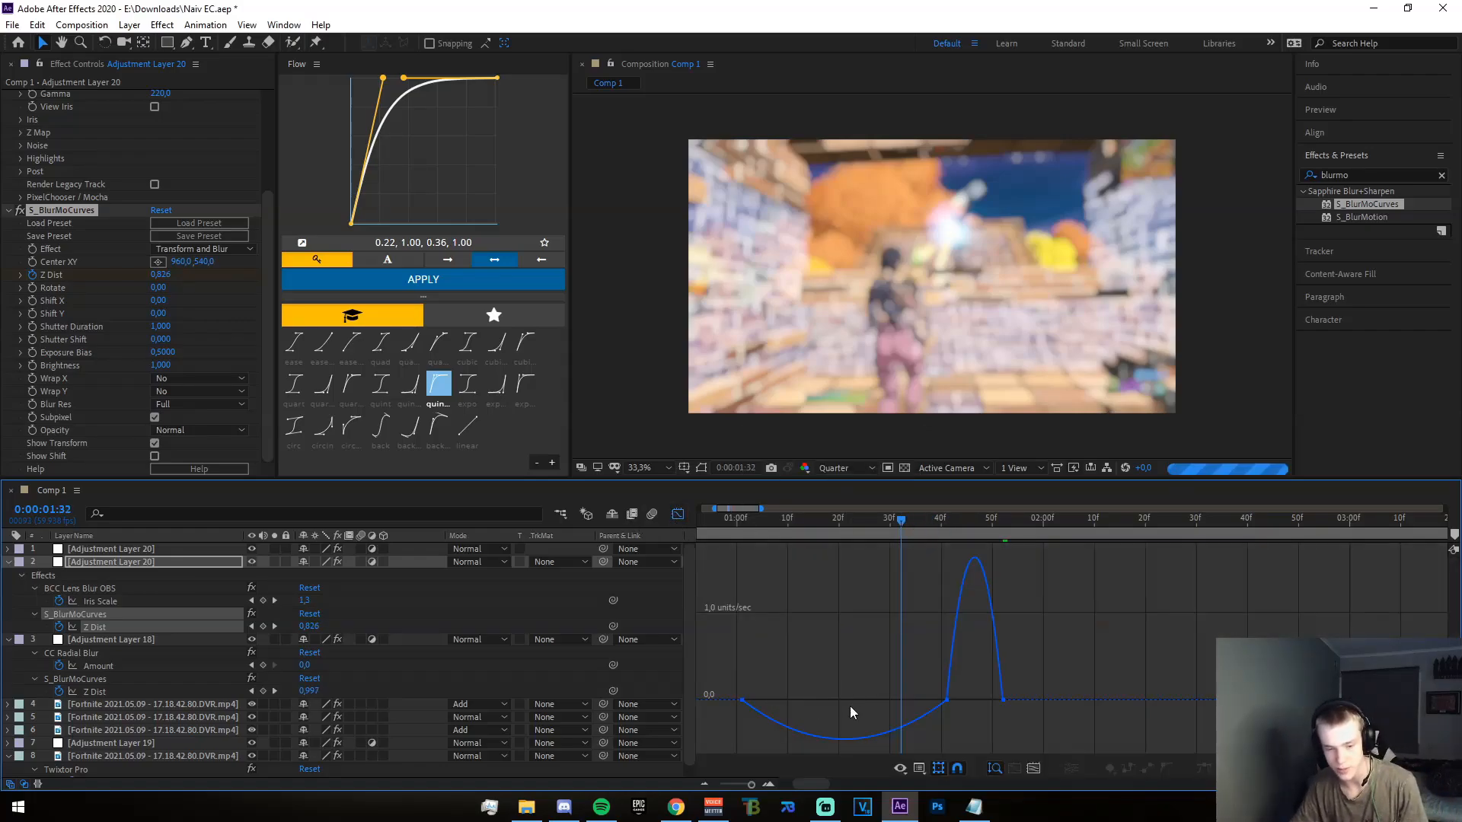
{"action": "left_click", "coordinate": [743, 700]}
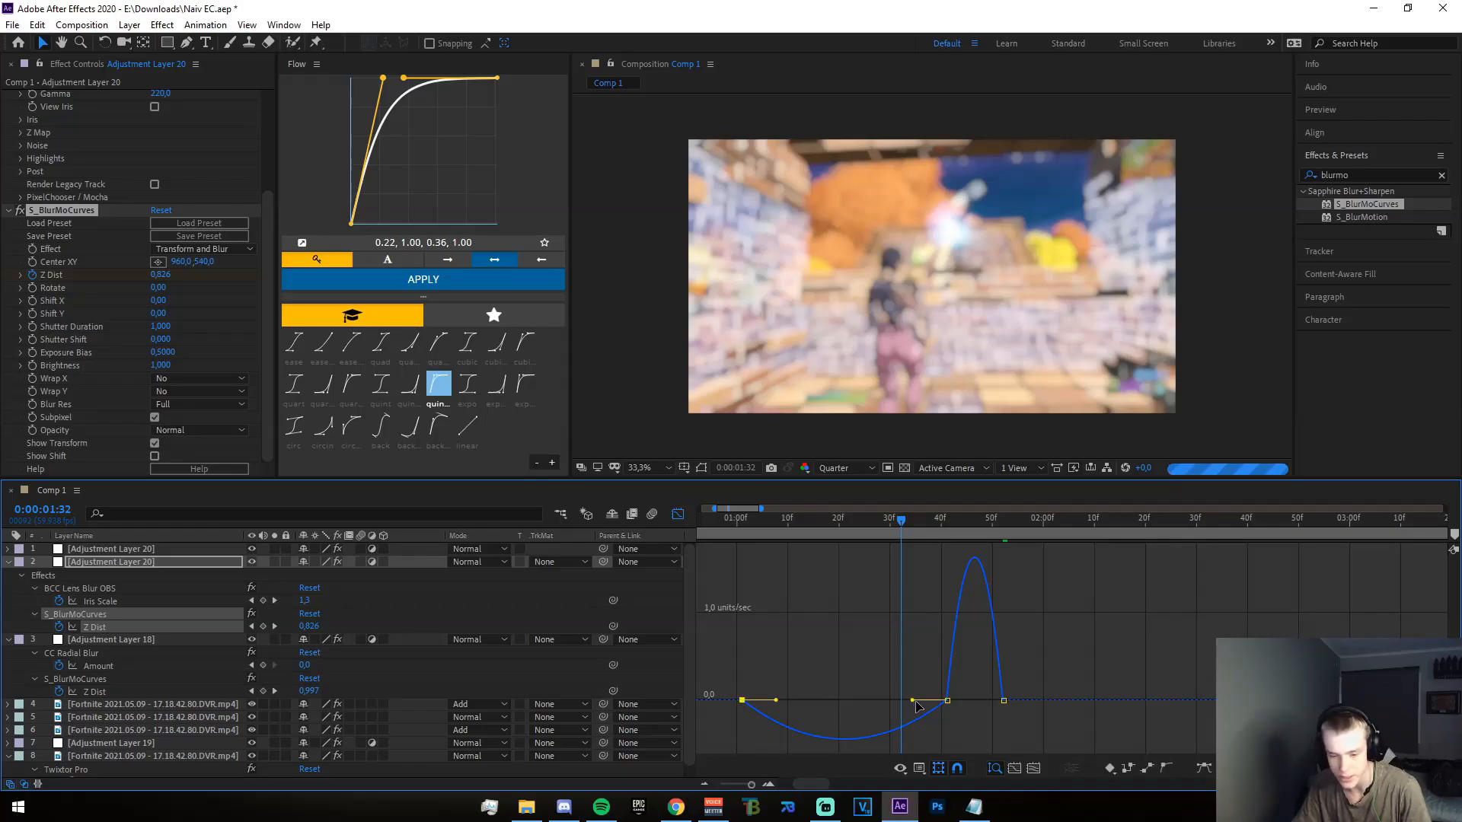
{"action": "left_click_drag", "start_coordinate": [922, 703], "coordinate": [947, 670]}
{"action": "mouse_move", "coordinate": [939, 620]}
{"action": "left_mouse_down"}
{"action": "mouse_move", "coordinate": [925, 623]}
{"action": "mouse_move", "coordinate": [946, 618]}
{"action": "left_mouse_up"}
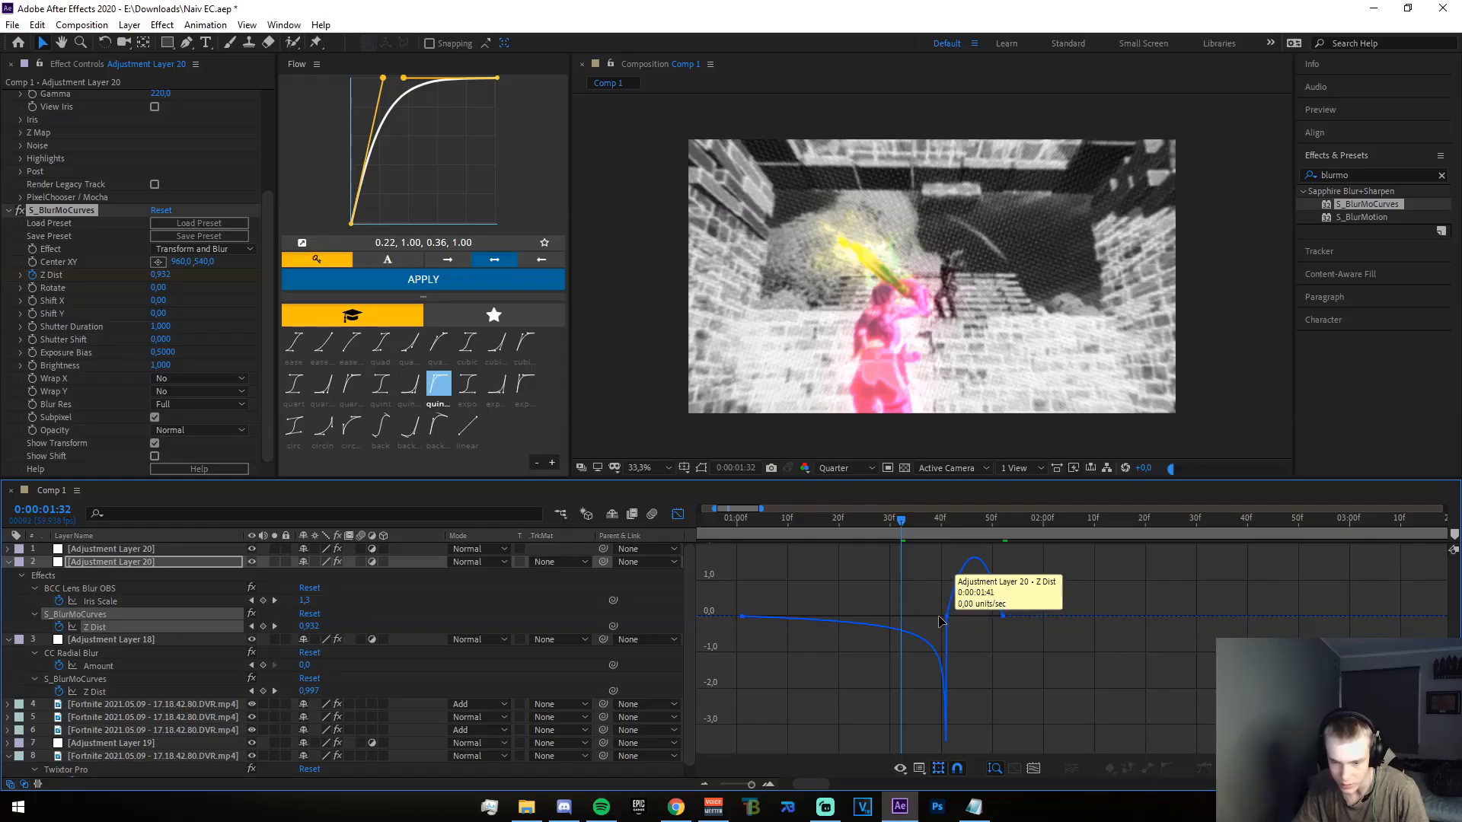
- Reshape the second Z Dist segment to peak sharply just after 0:00:01:41 and ease out to the last keyframe, then close the graph editor
{"action": "left_click", "coordinate": [941, 619]}
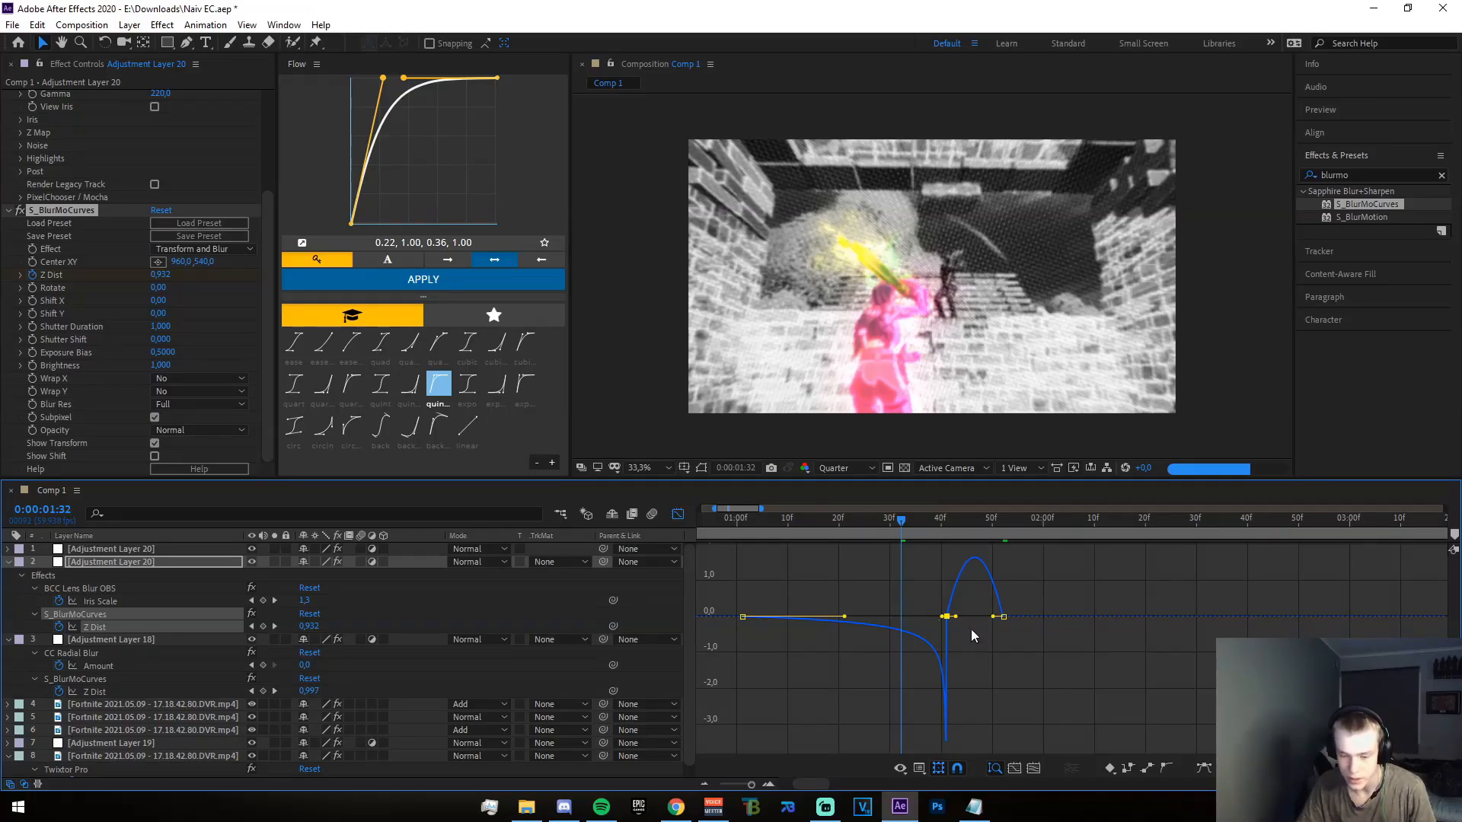
{"action": "left_click", "coordinate": [926, 625]}
{"action": "left_click", "coordinate": [957, 620]}
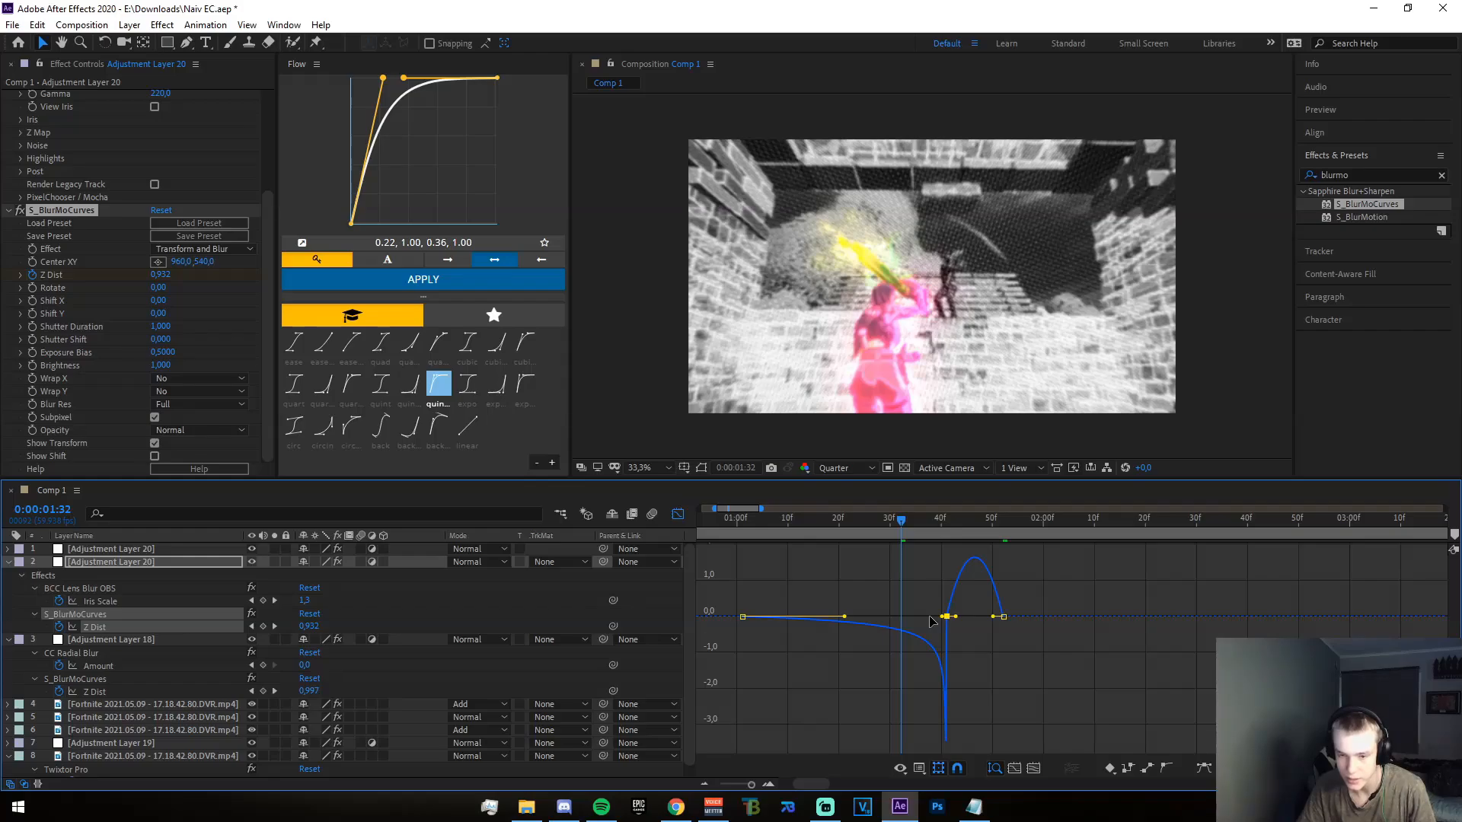
{"action": "left_click_drag", "start_coordinate": [930, 618], "coordinate": [973, 619]}
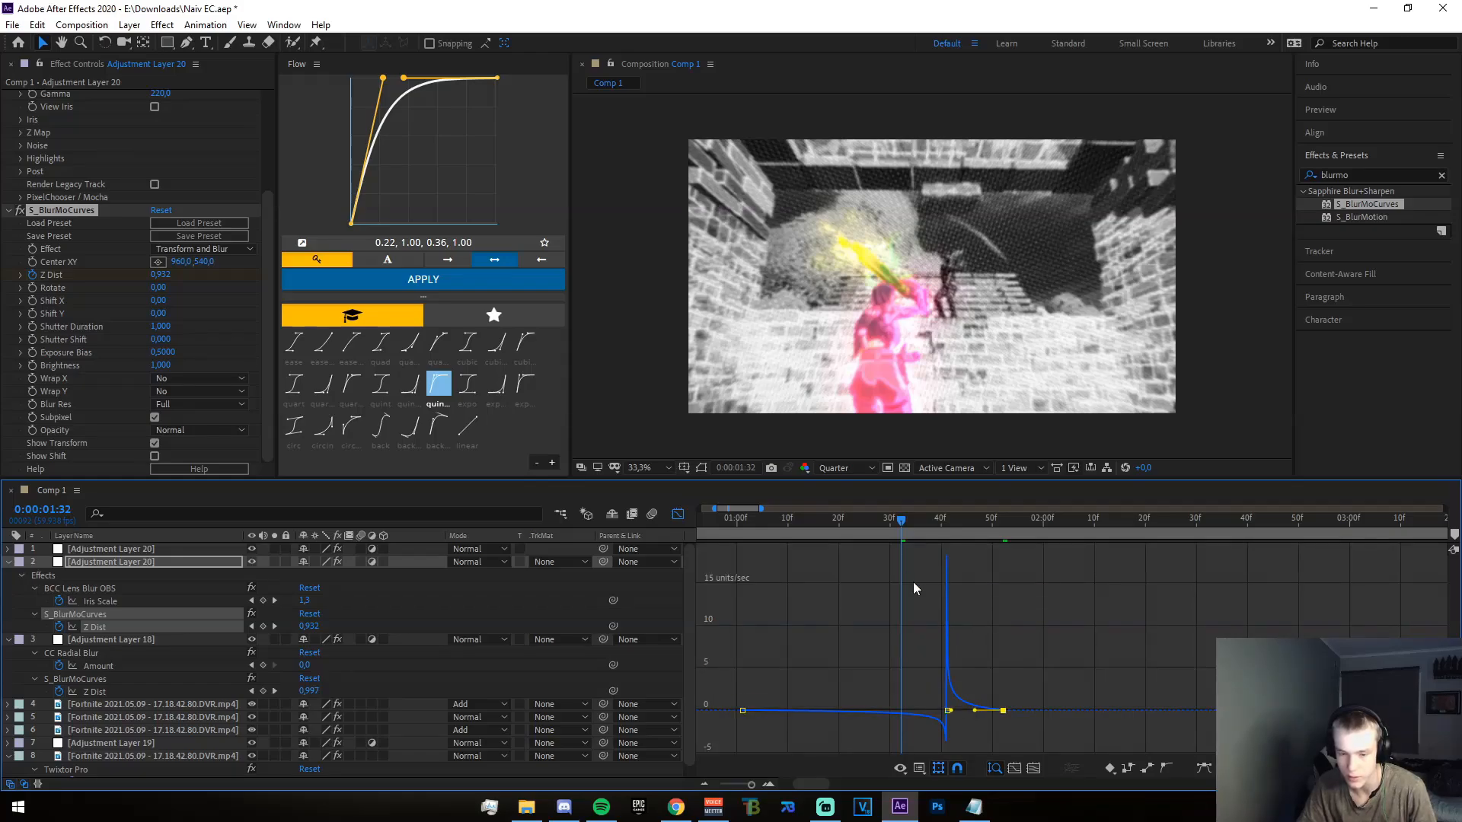
{"action": "left_click", "coordinate": [678, 514]}
{"action": "left_click", "coordinate": [895, 531]}
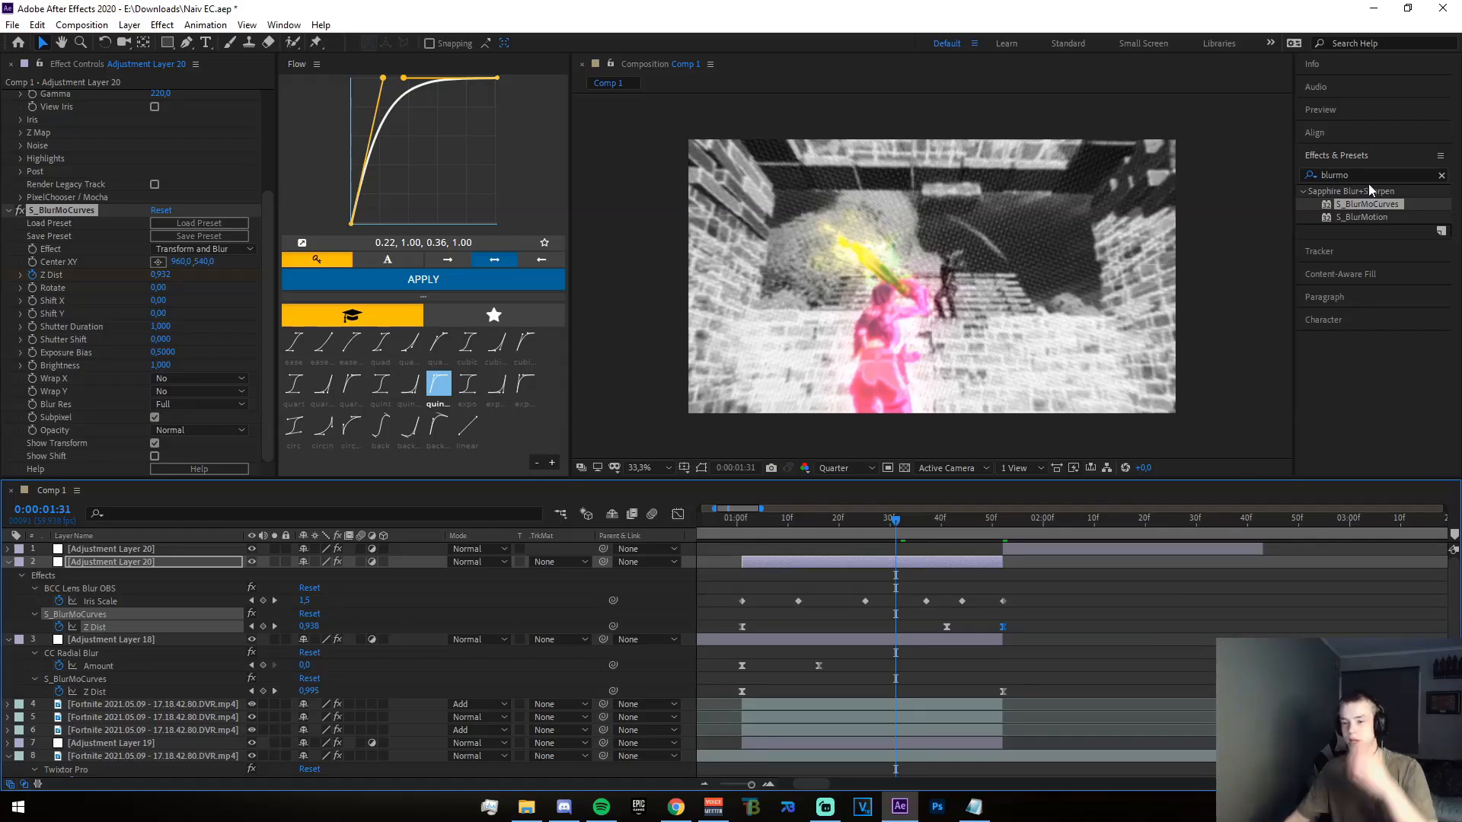
- Find the S_Flicker effect and apply it to the adjustment layer carrying the lens blur
{"action": "left_click", "coordinate": [1337, 176]}
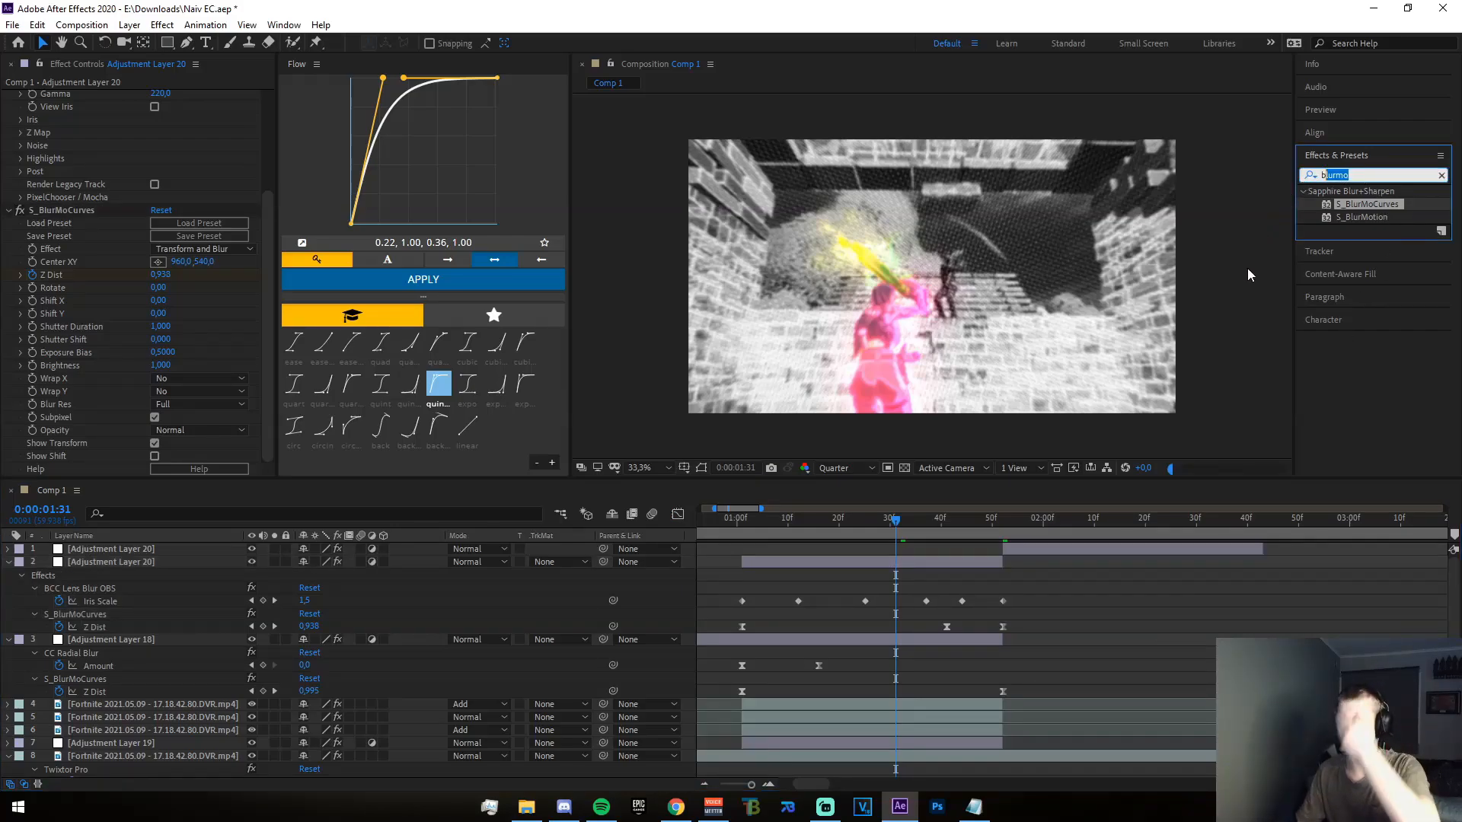
{"action": "type", "text": "fl"}
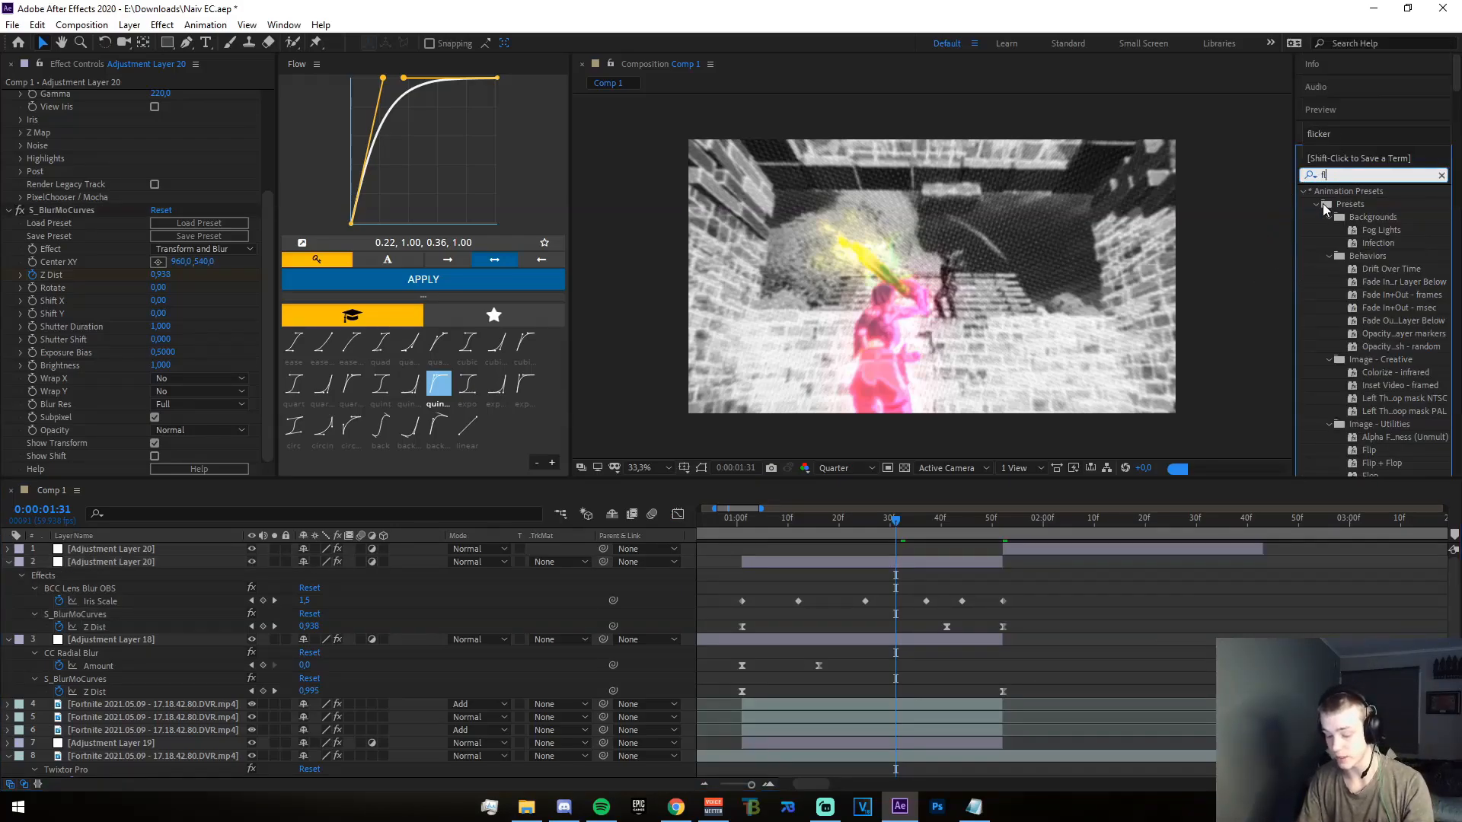
{"action": "type", "text": "icker"}
{"action": "scroll", "coordinate": [1358, 263], "scroll_direction": "down", "scroll_amount": 5}
{"action": "left_click", "coordinate": [1358, 259]}
{"action": "left_click_drag", "start_coordinate": [1356, 260], "coordinate": [888, 568]}
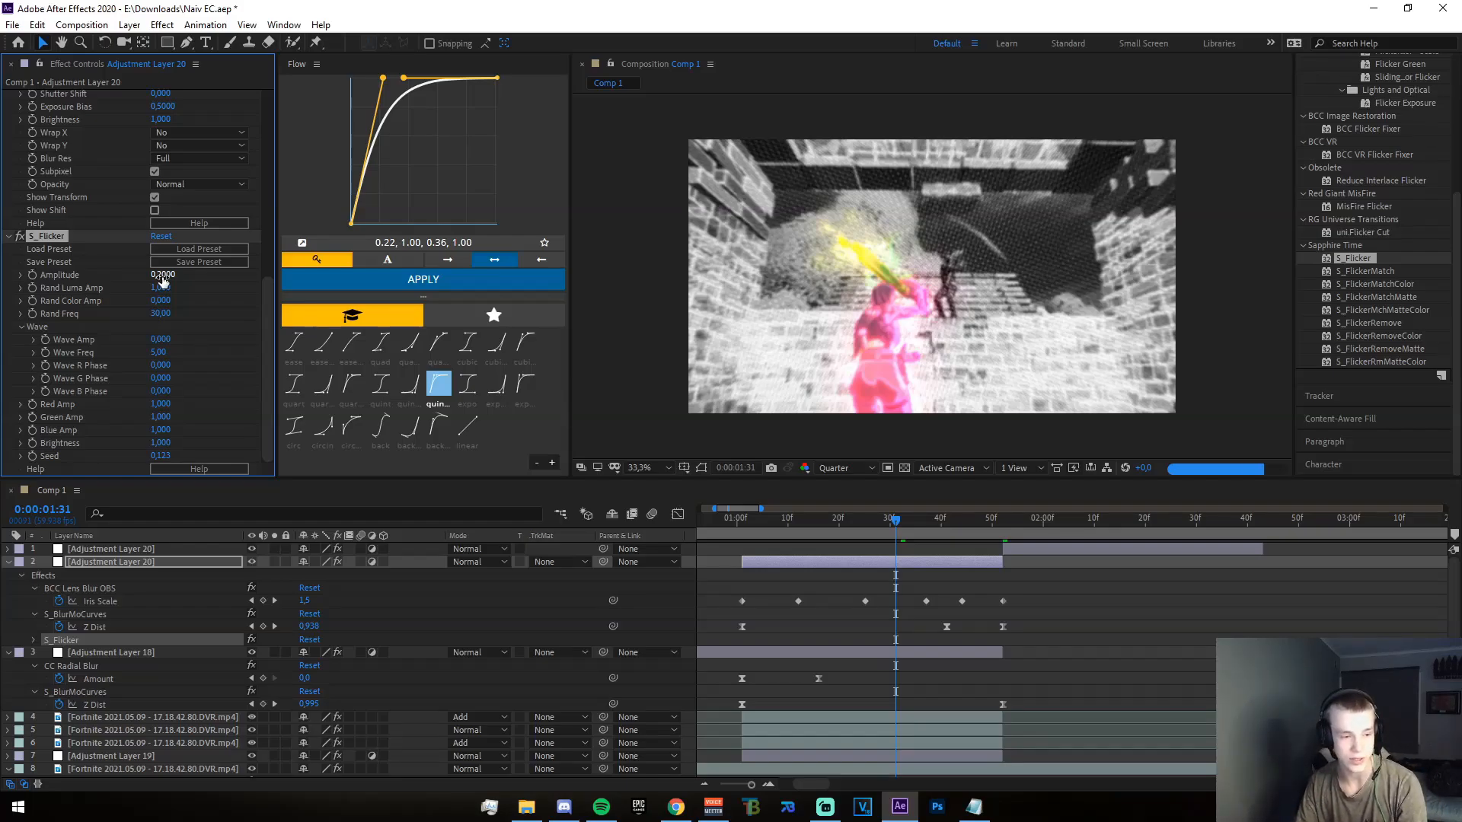
- Set the S_Flicker Amplitude to 0.15 and Rand Freq to 12
{"action": "left_click", "coordinate": [161, 276]}
{"action": "type", "text": "1"}
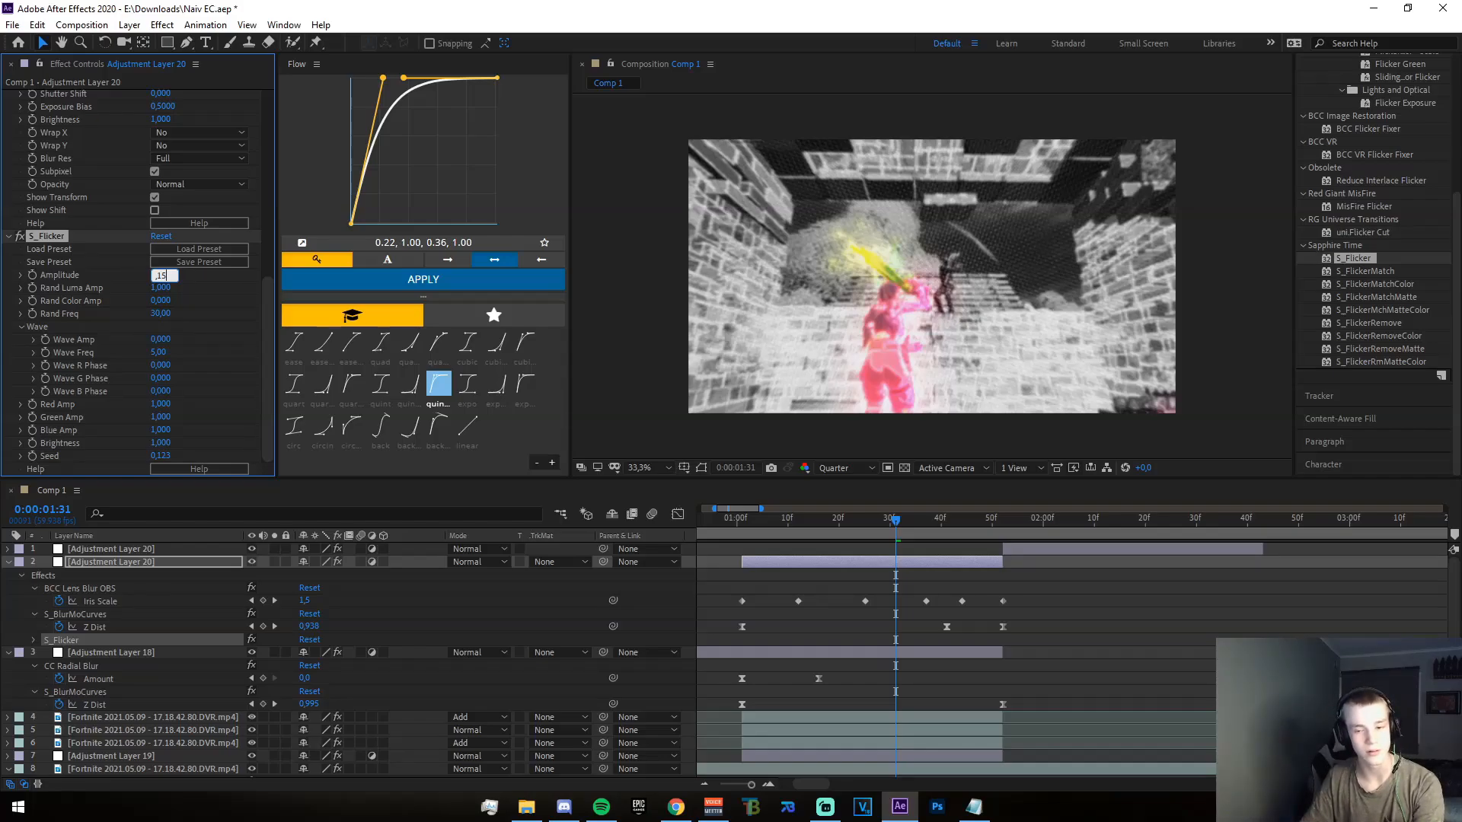
{"action": "type", "text": "5"}
{"action": "key", "text": "Return"}
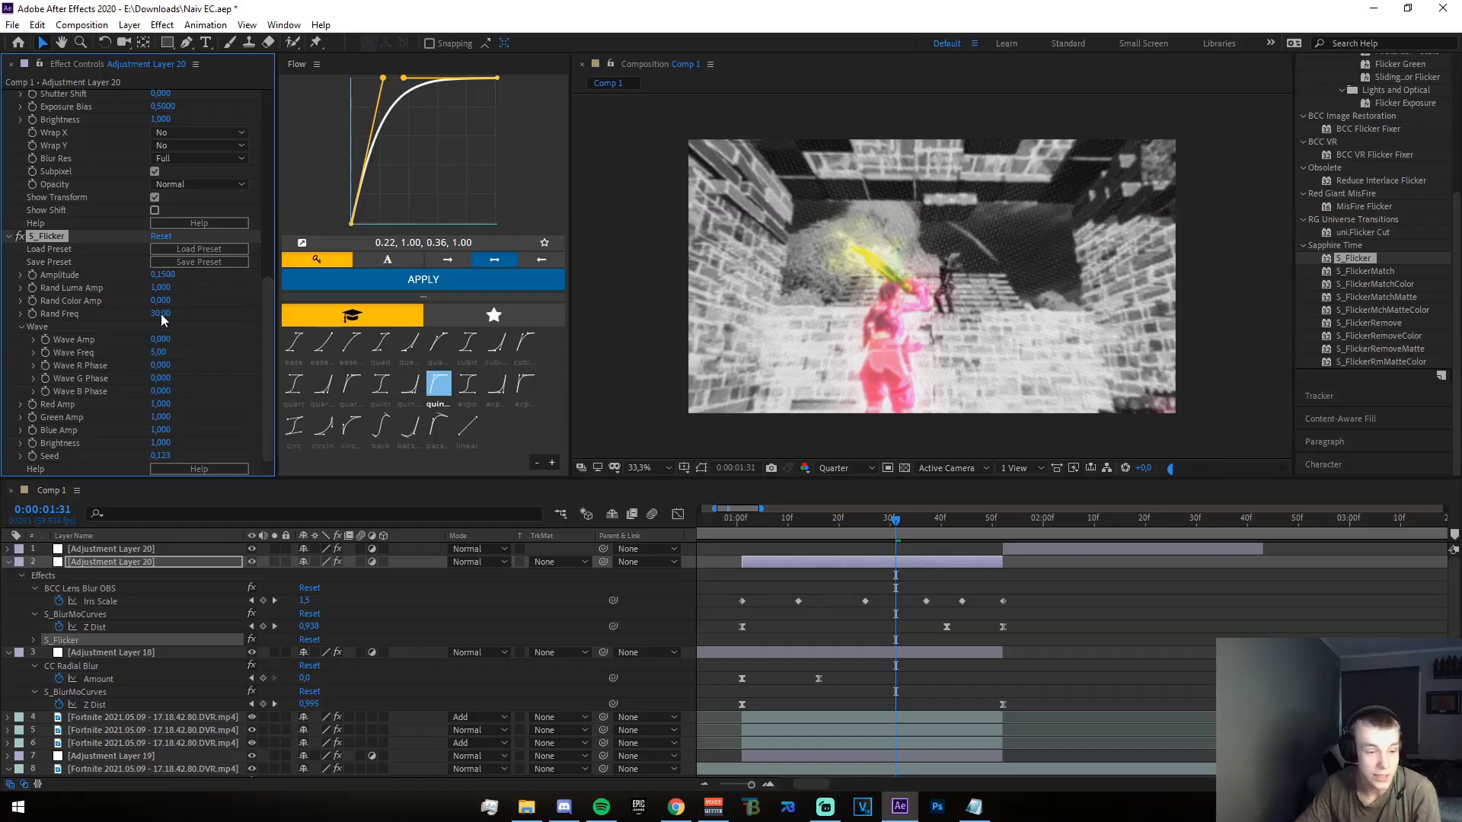
{"action": "left_click", "coordinate": [162, 314]}
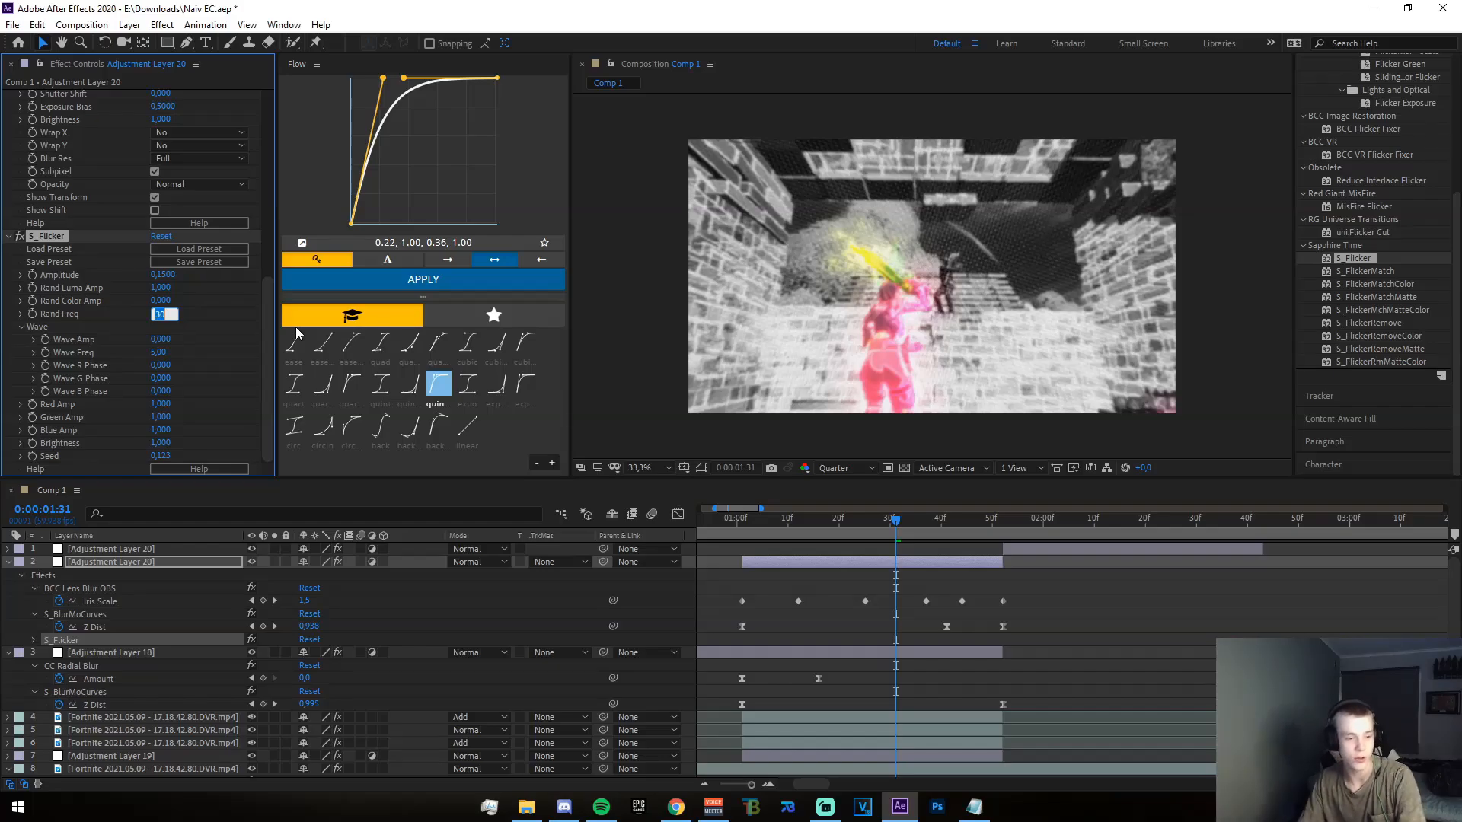
{"action": "type", "text": "12"}
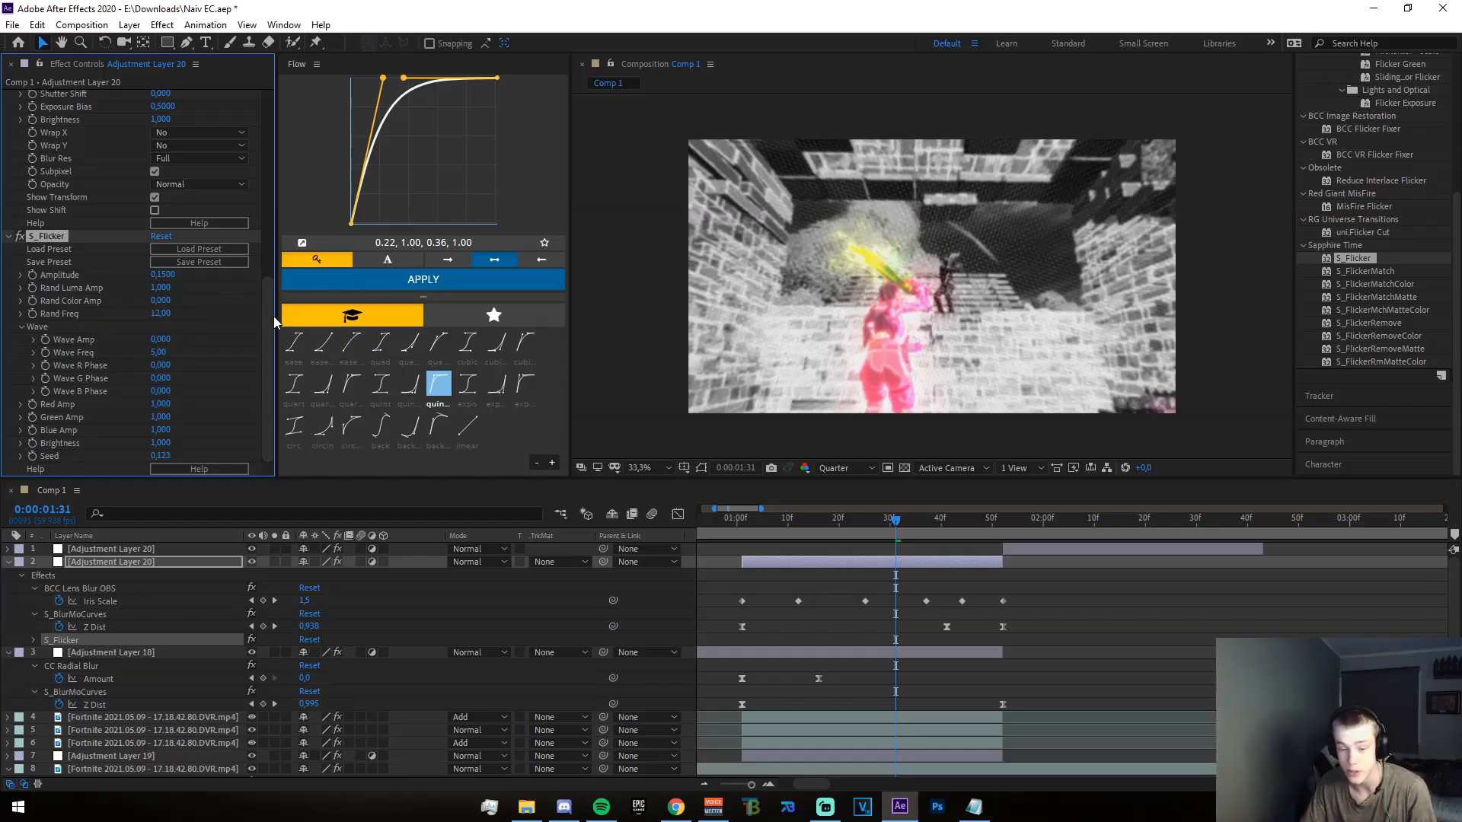
{"action": "key", "text": "Return"}
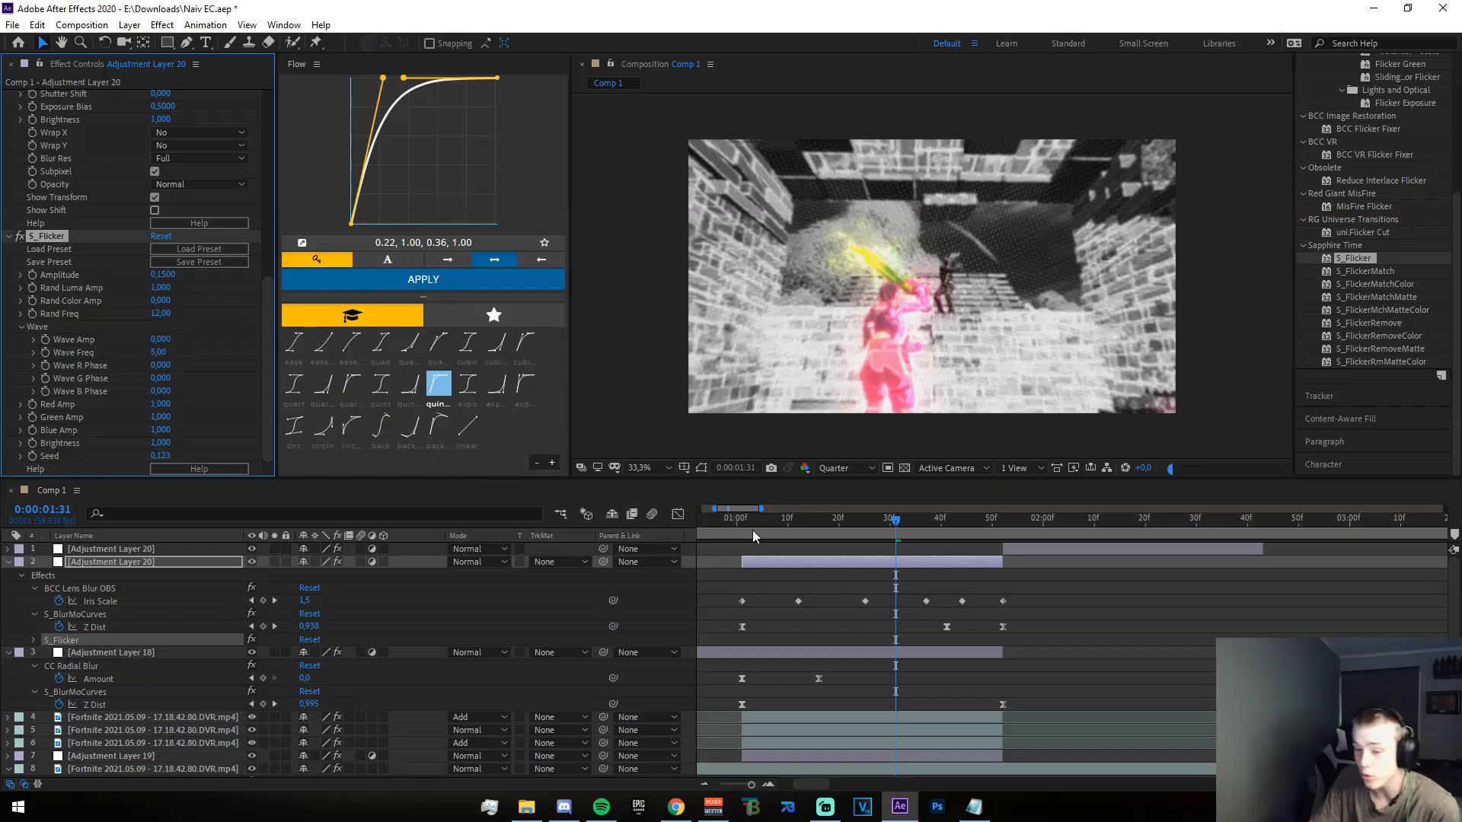